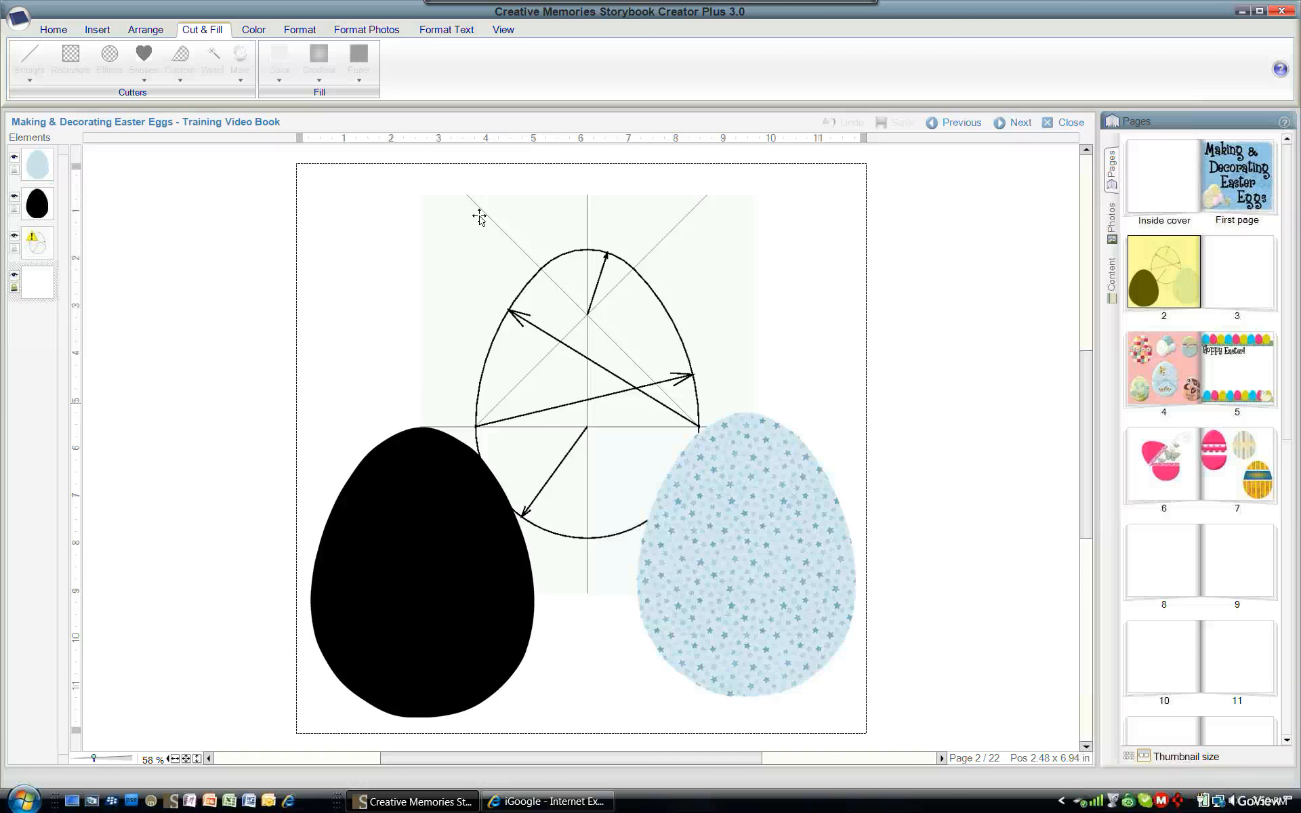
# - Switch to the web browser and search the web for egg shape
pyautogui.click(546, 806)
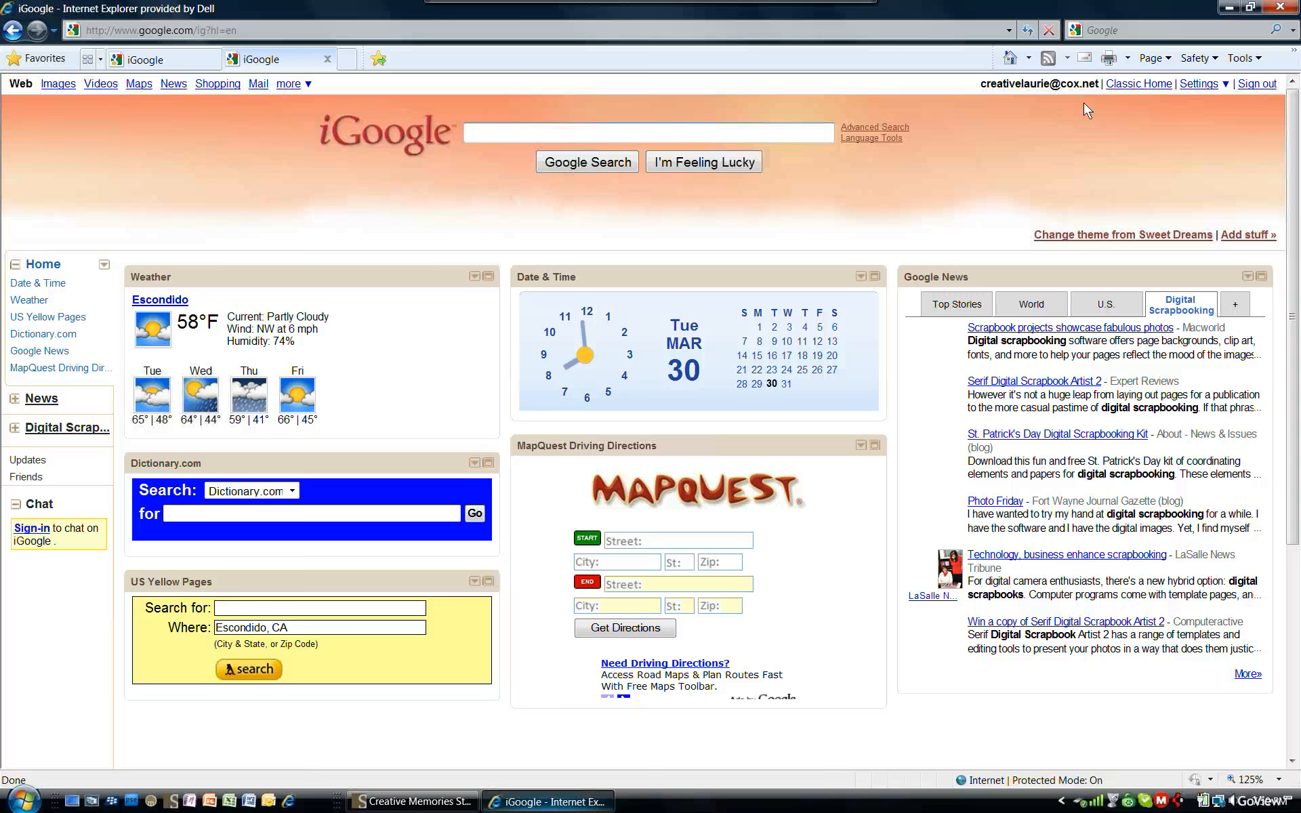
pyautogui.click(1112, 30)
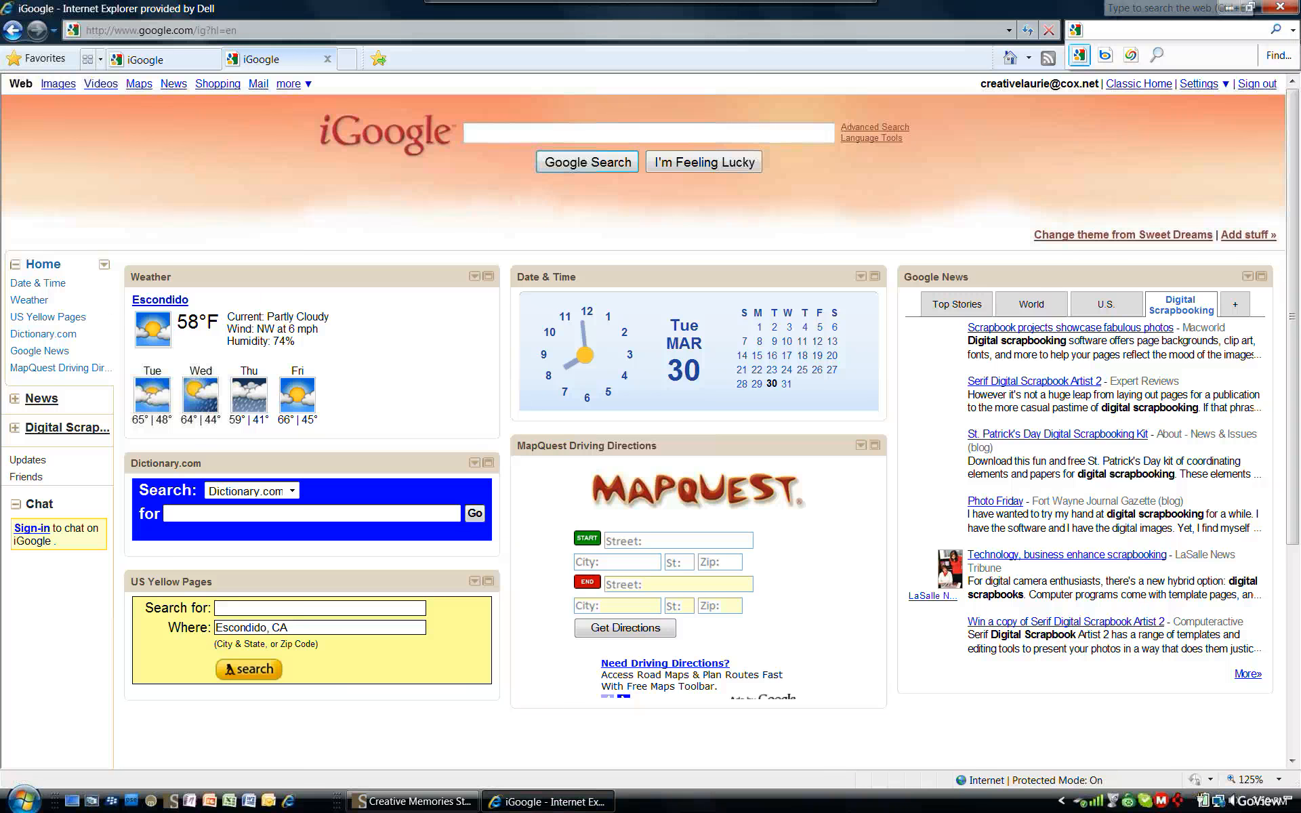
pyautogui.write('e')
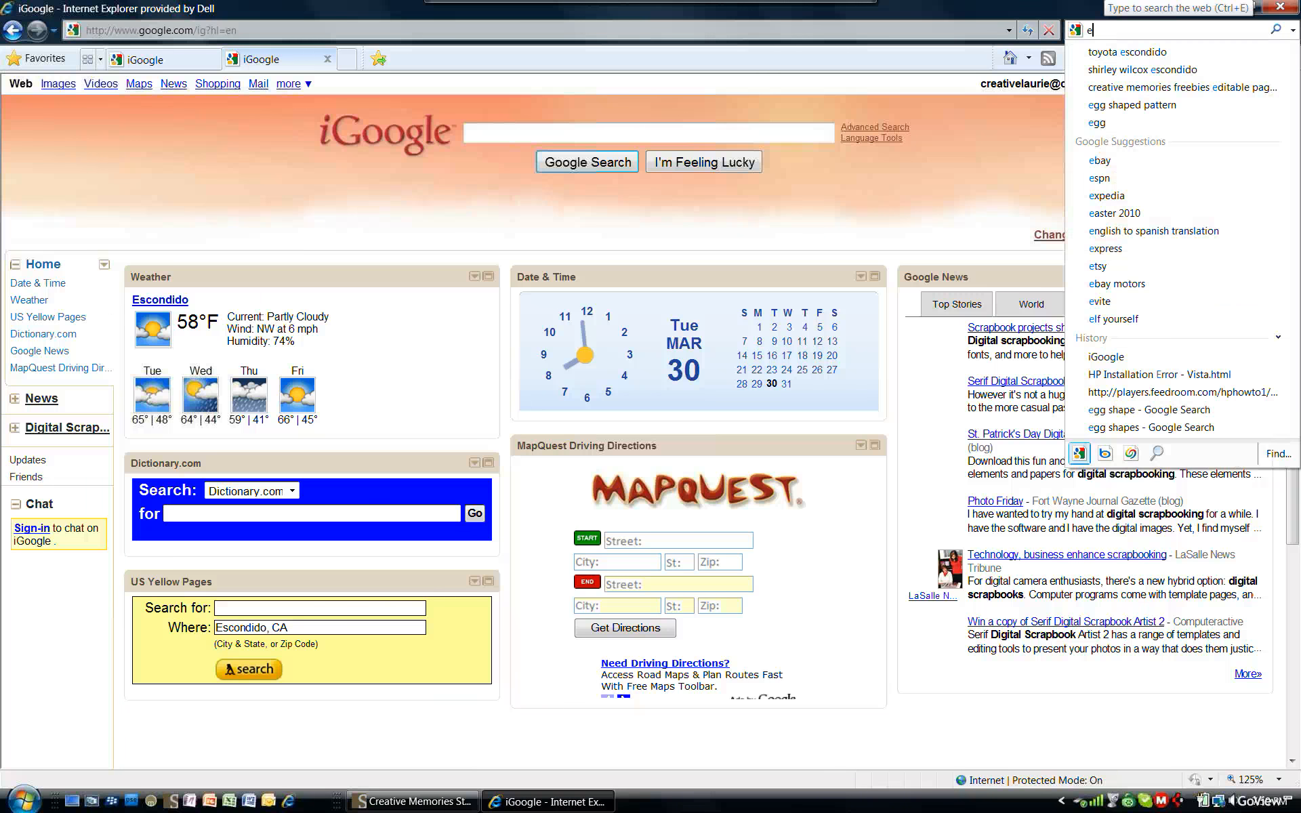
pyautogui.write('gg shape')
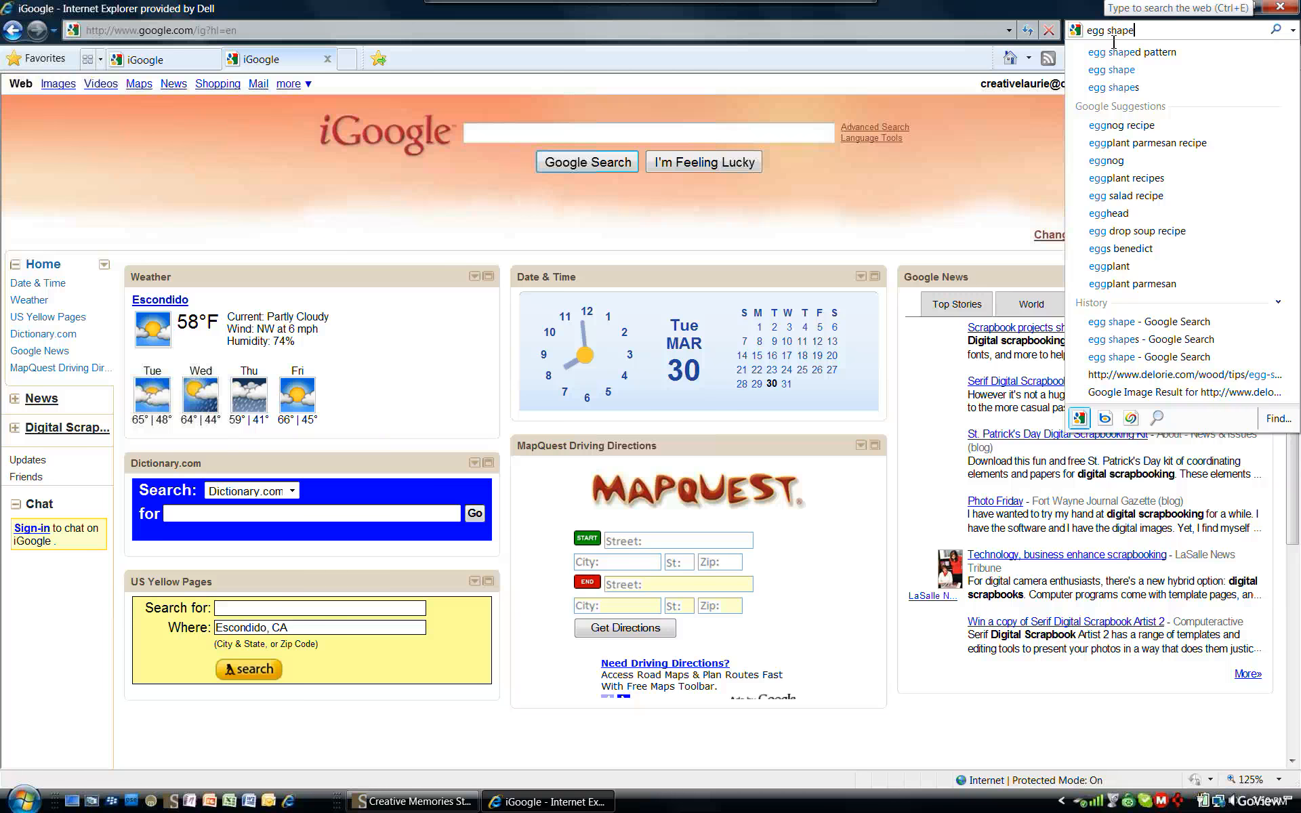
pyautogui.press('Return')
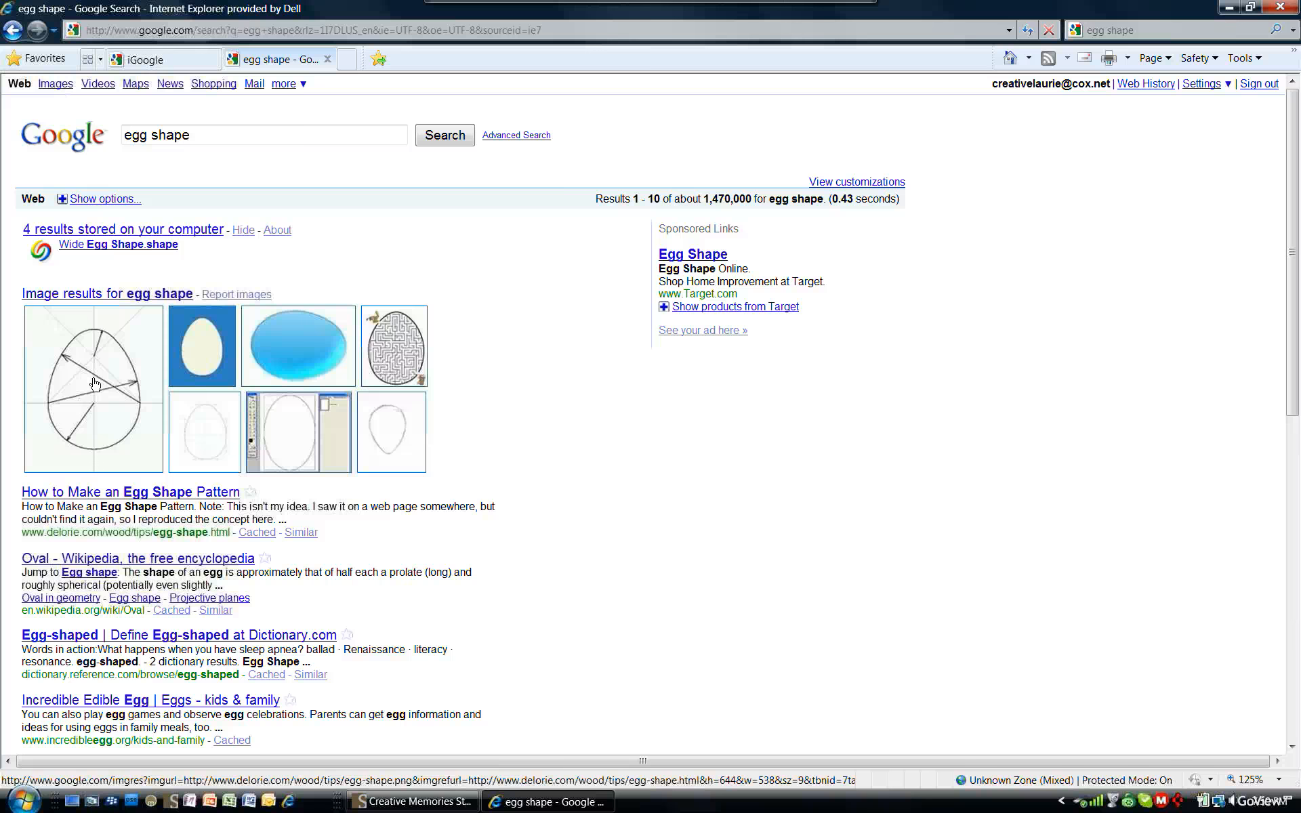
# - Open the egg shape pattern image result at full size and copy the picture
pyautogui.click(120, 400)
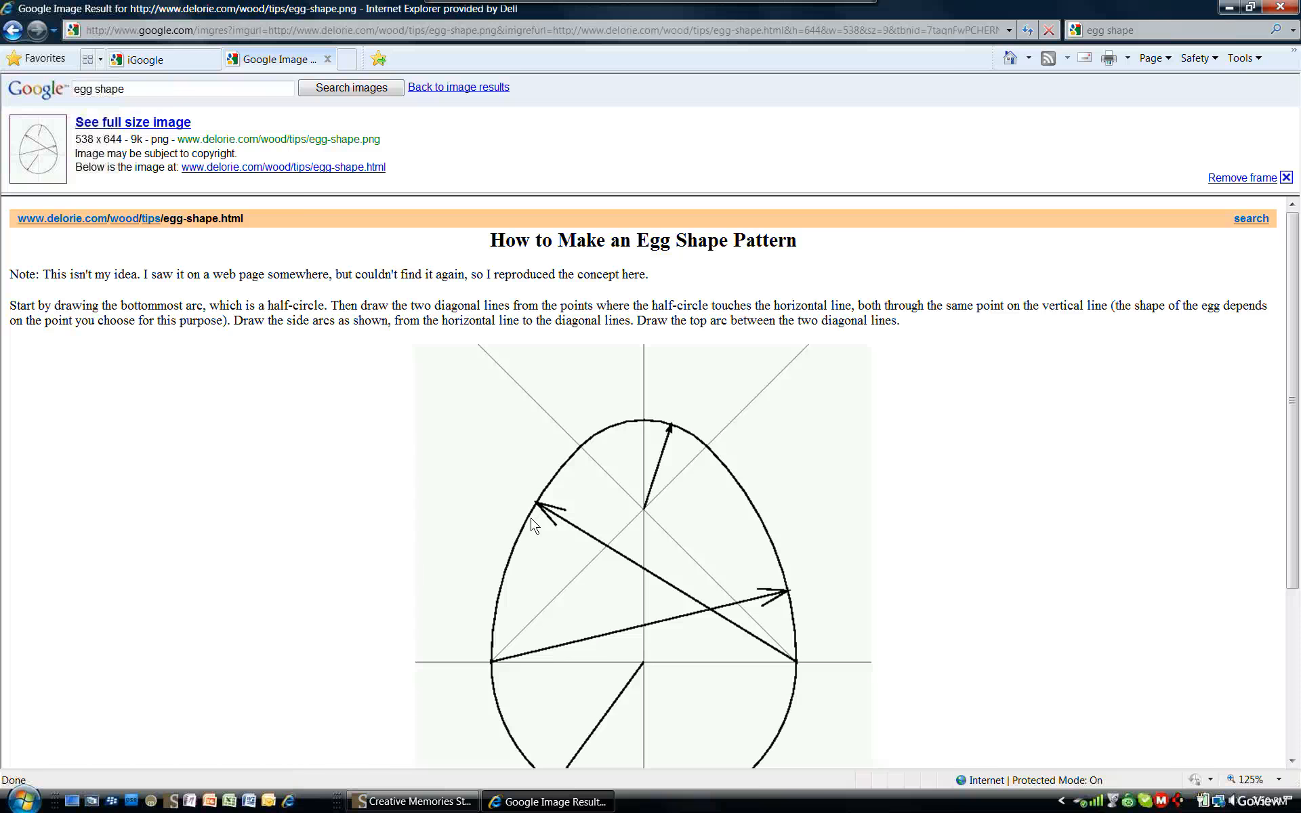
pyautogui.click(80, 126)
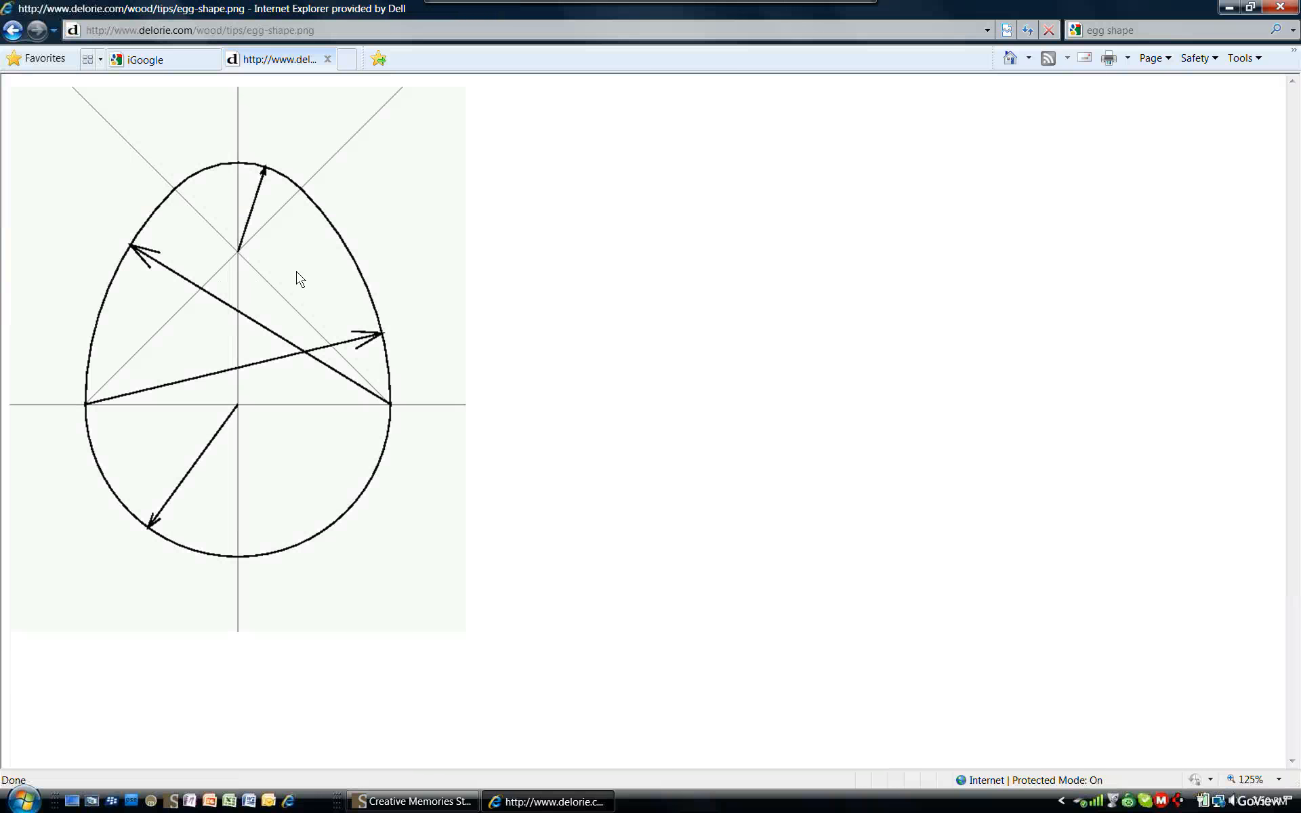
pyautogui.rightClick(302, 226)
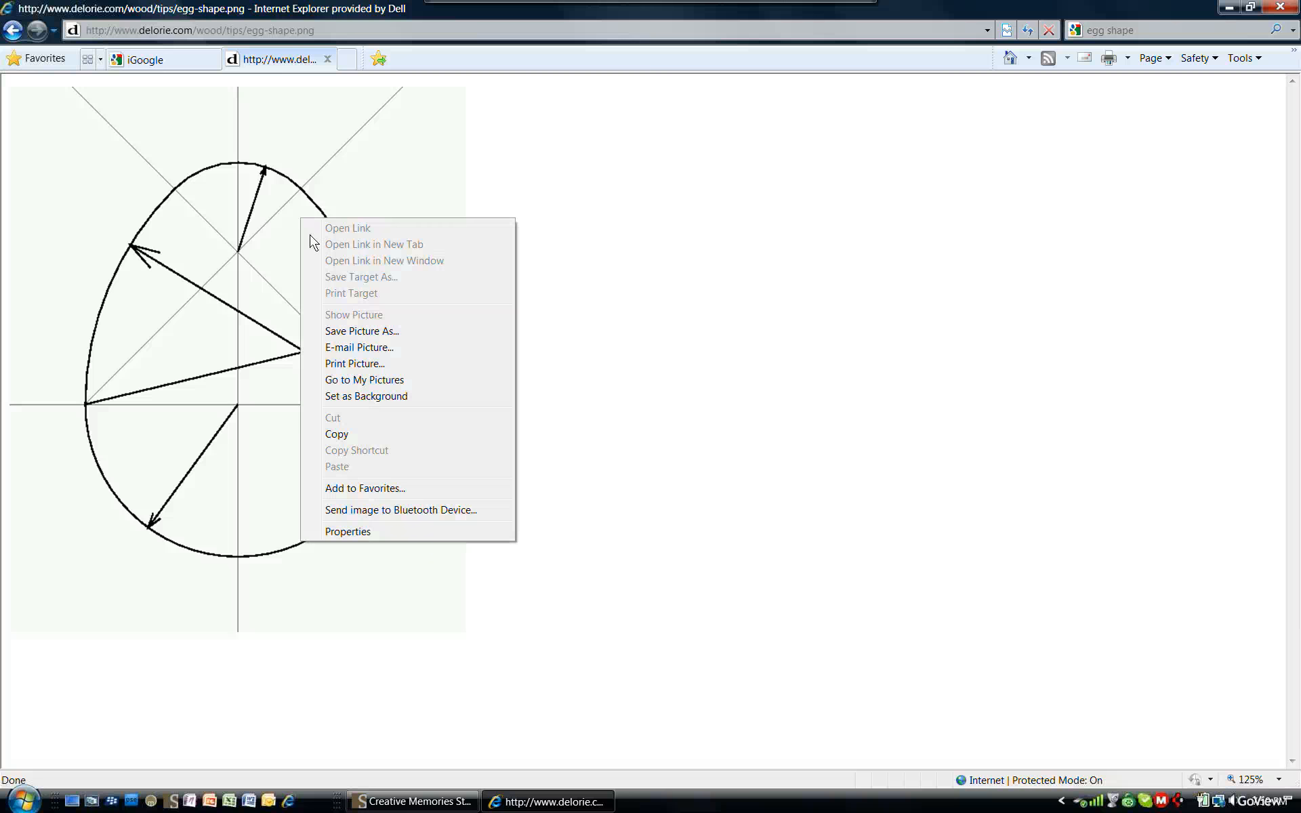
pyautogui.click(353, 437)
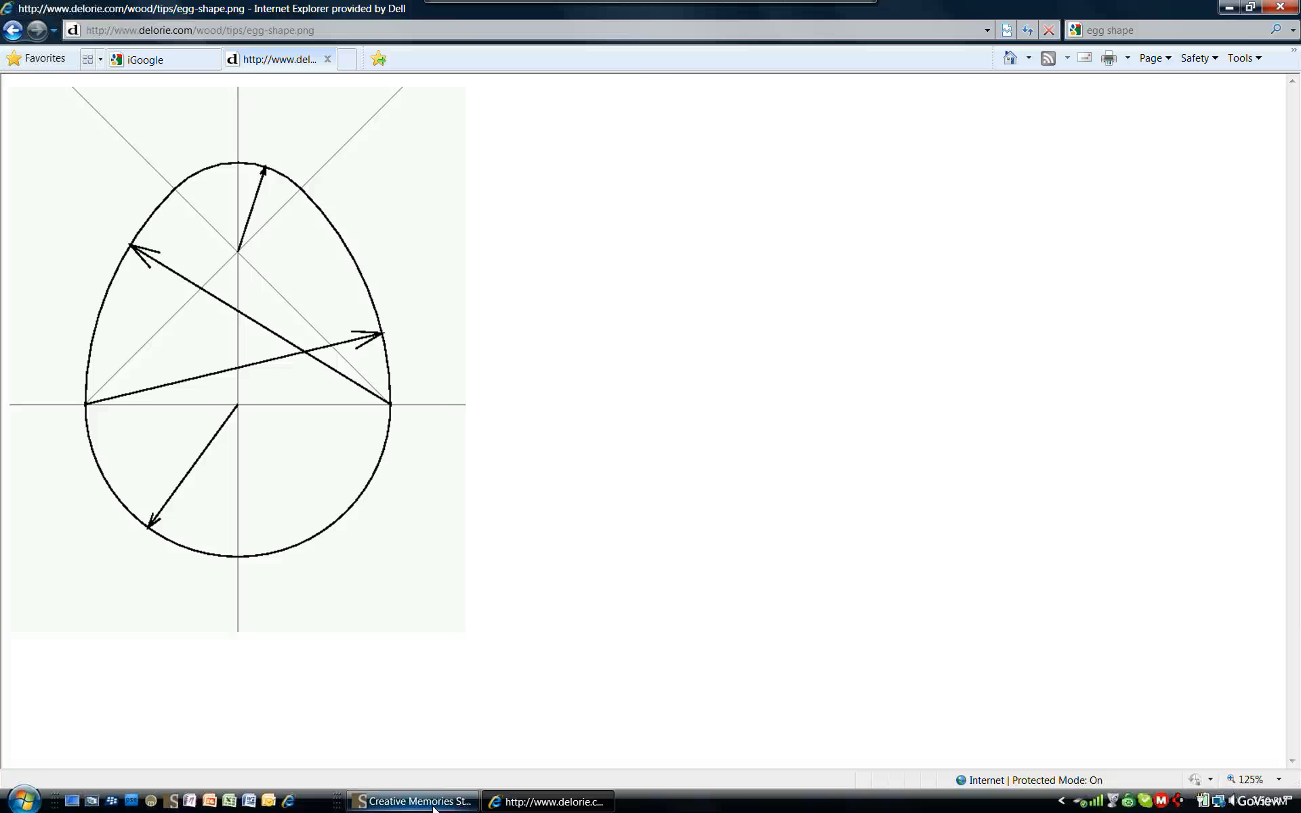
# - Return to the storybook, go to page 3, and paste the copied egg pattern onto it
pyautogui.click(418, 674)
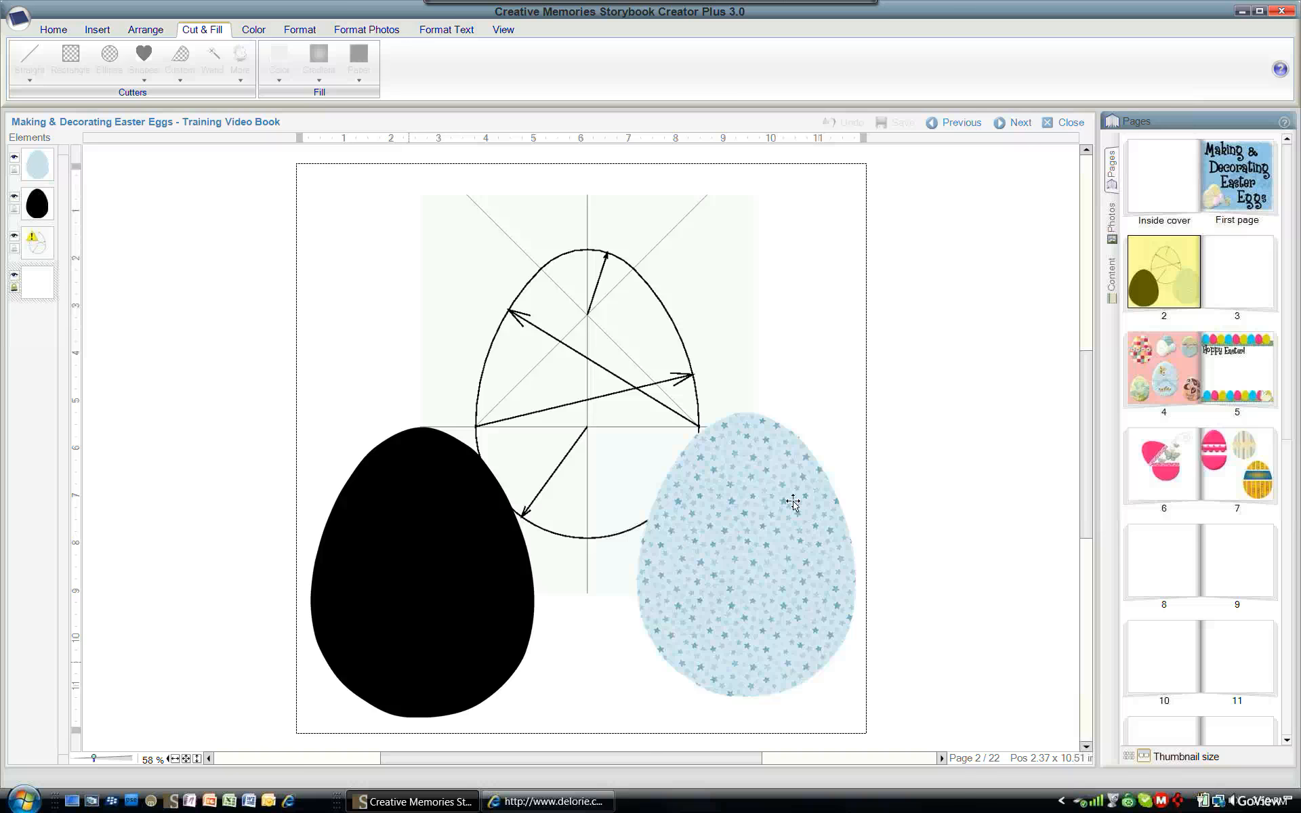
pyautogui.click(1223, 277)
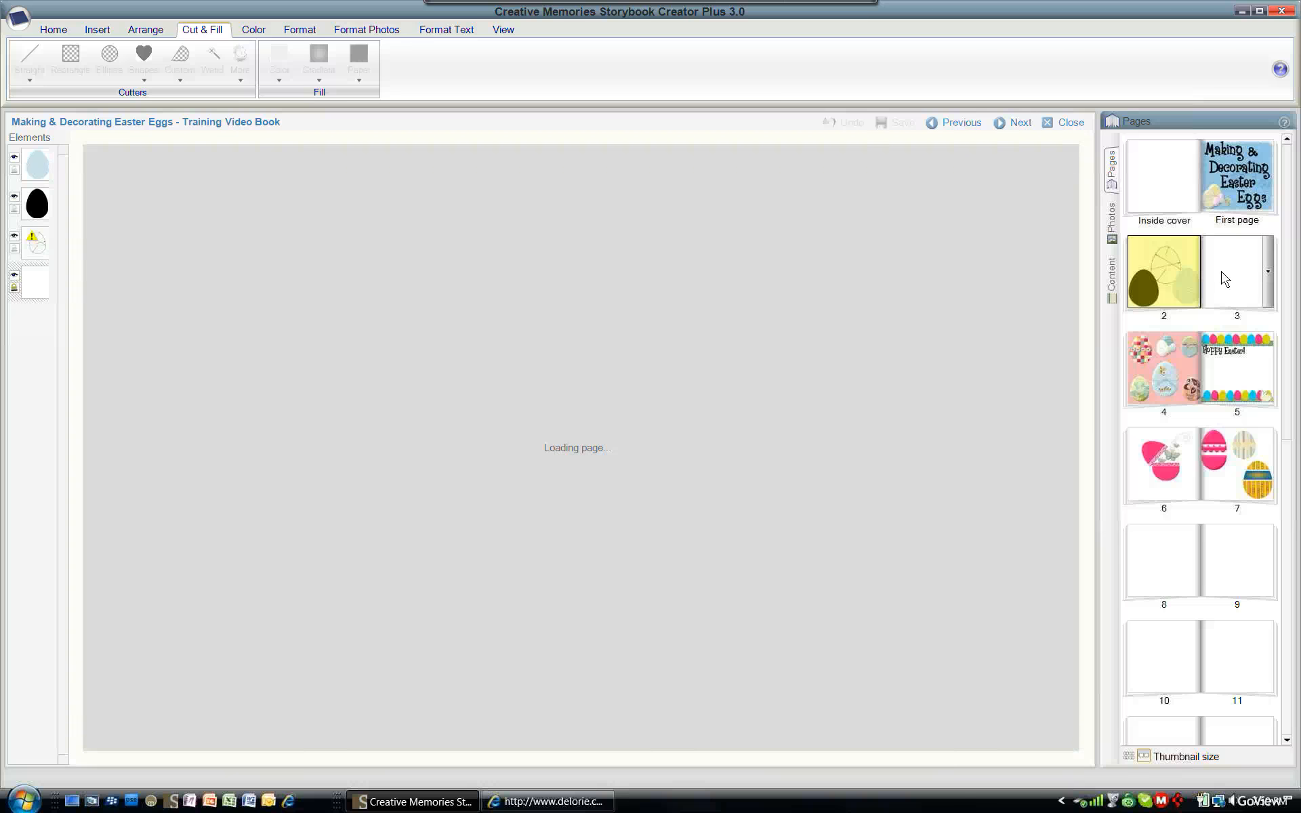
pyautogui.rightClick(583, 310)
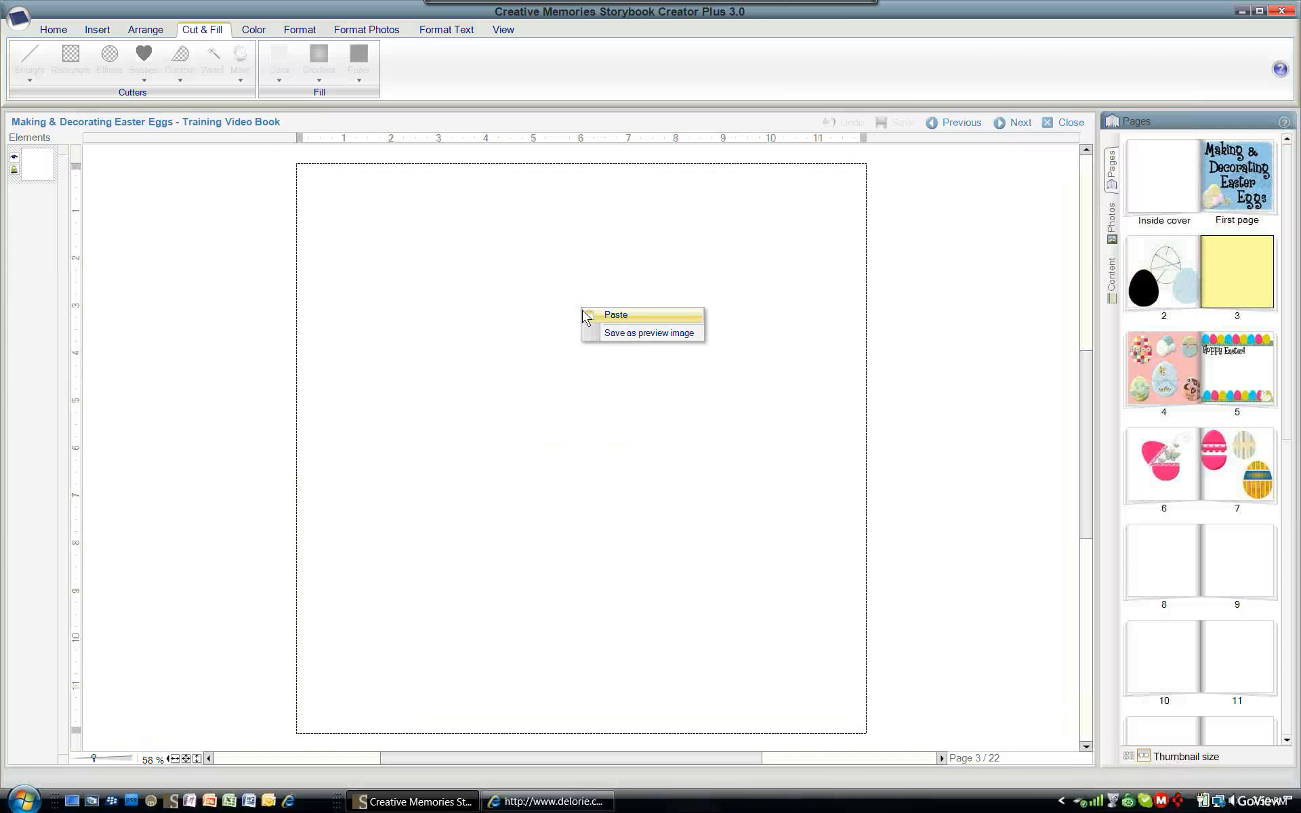
pyautogui.click(615, 327)
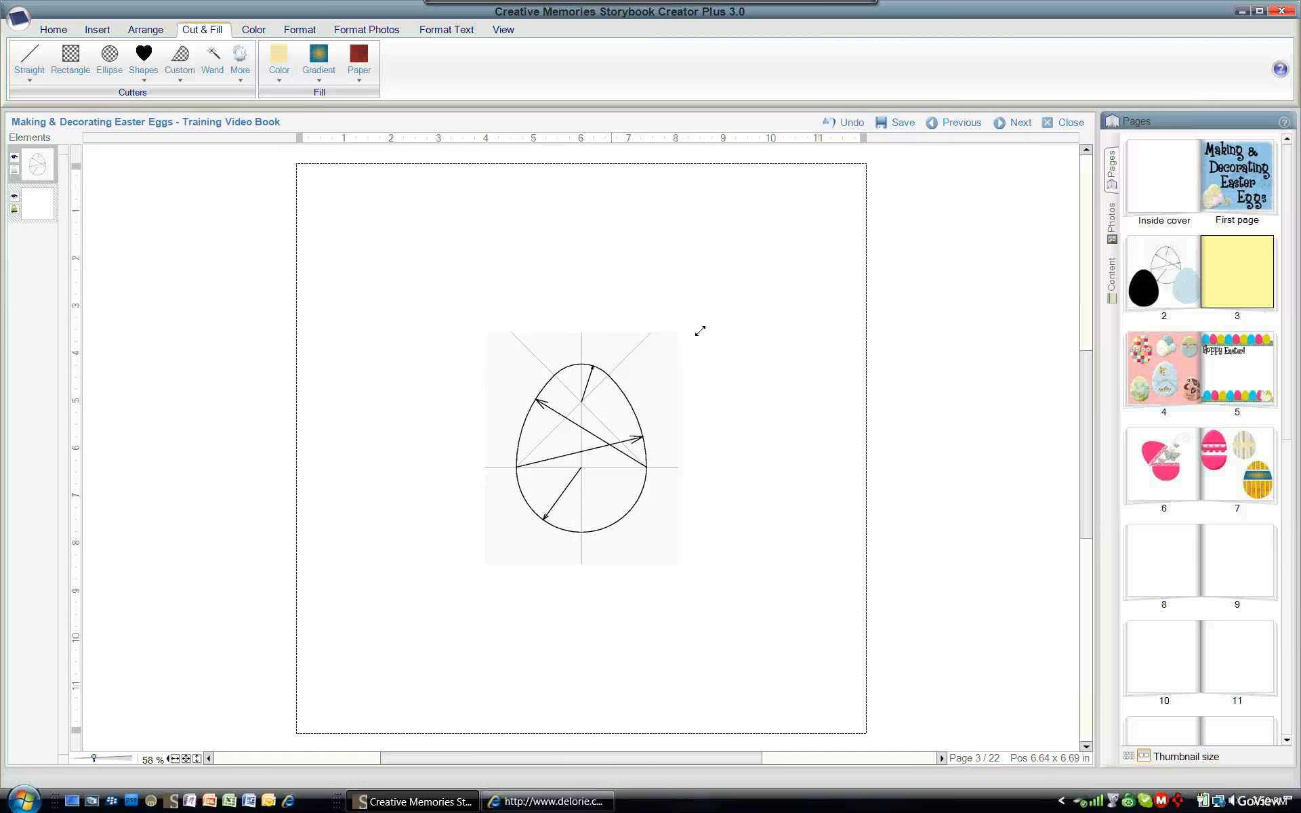
# - Enlarge the pasted egg pattern to fill most of the page
pyautogui.moveTo(843, 215); pyautogui.dragTo(844, 214)
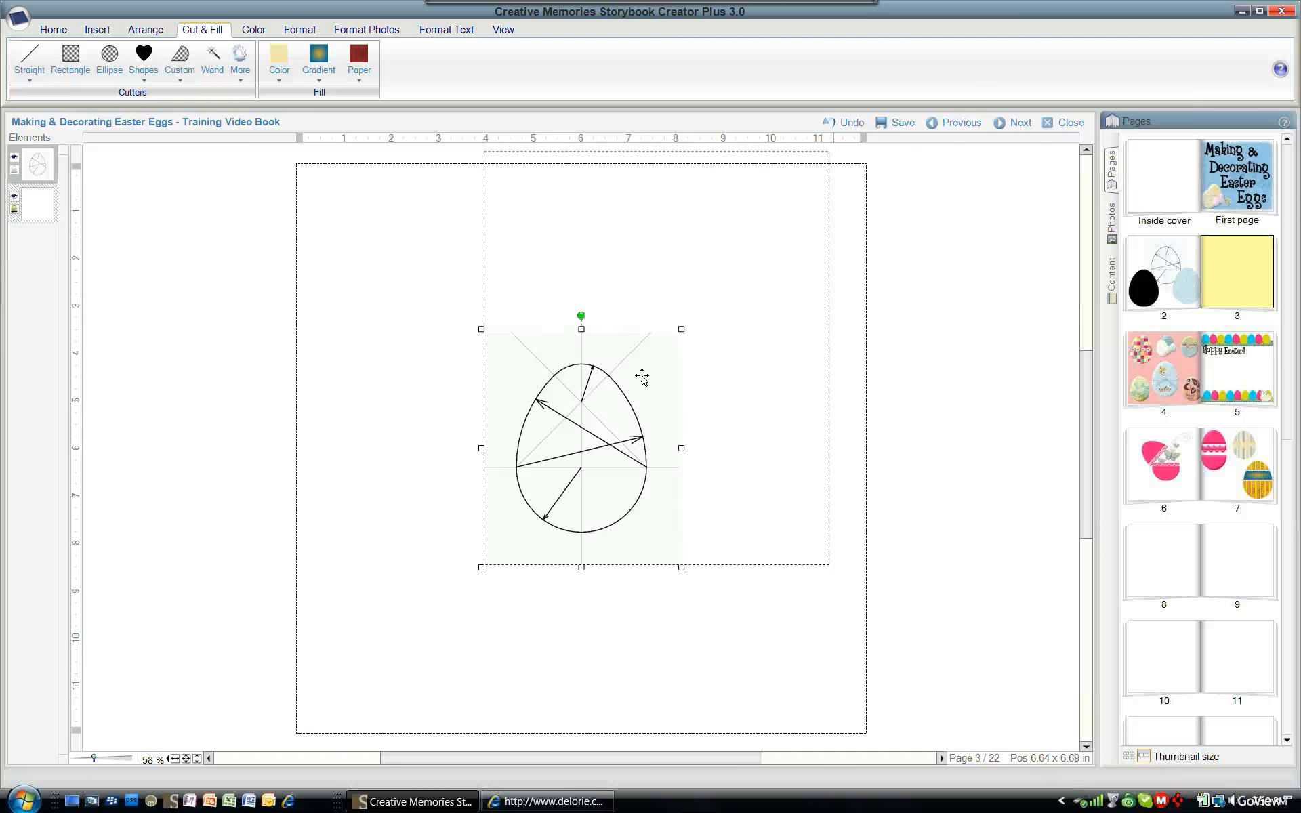
pyautogui.moveTo(650, 375); pyautogui.dragTo(599, 437)
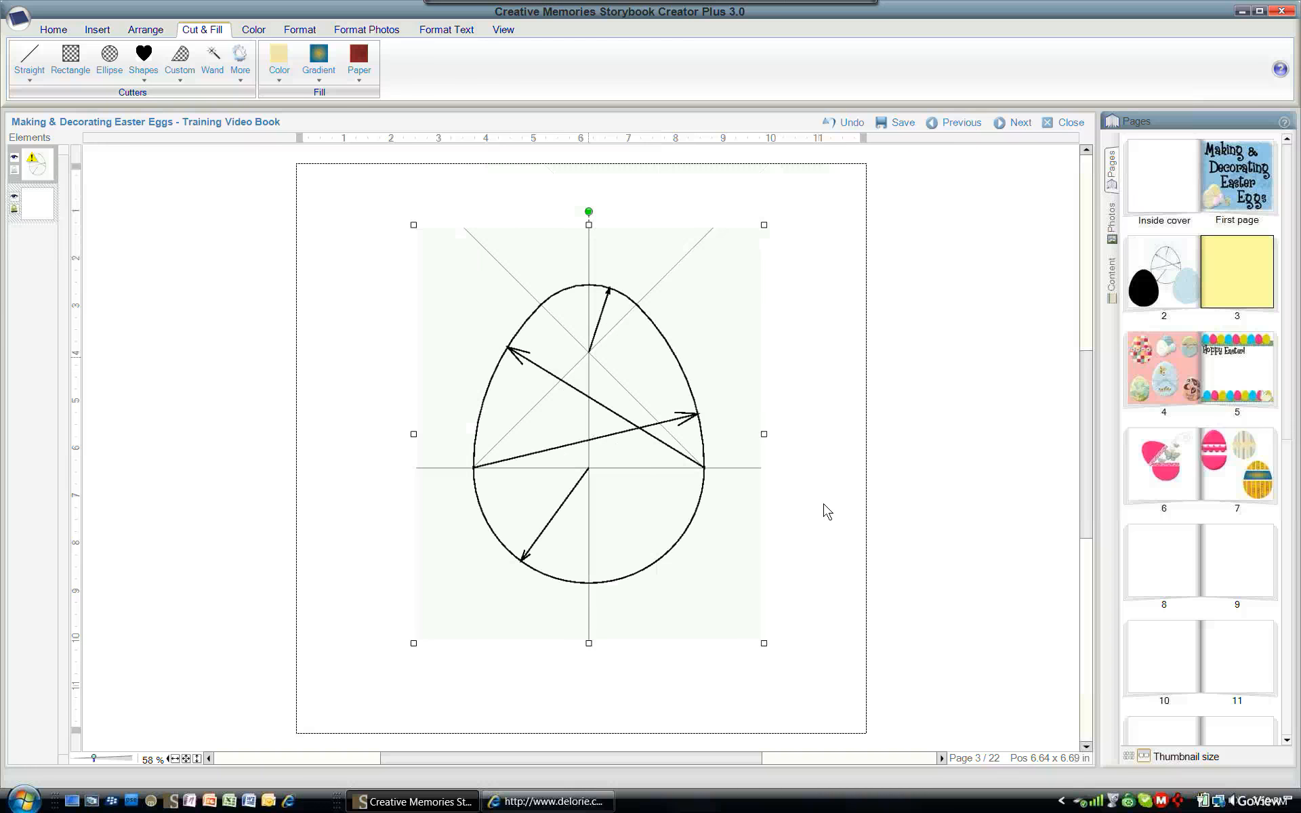
pyautogui.click(812, 523)
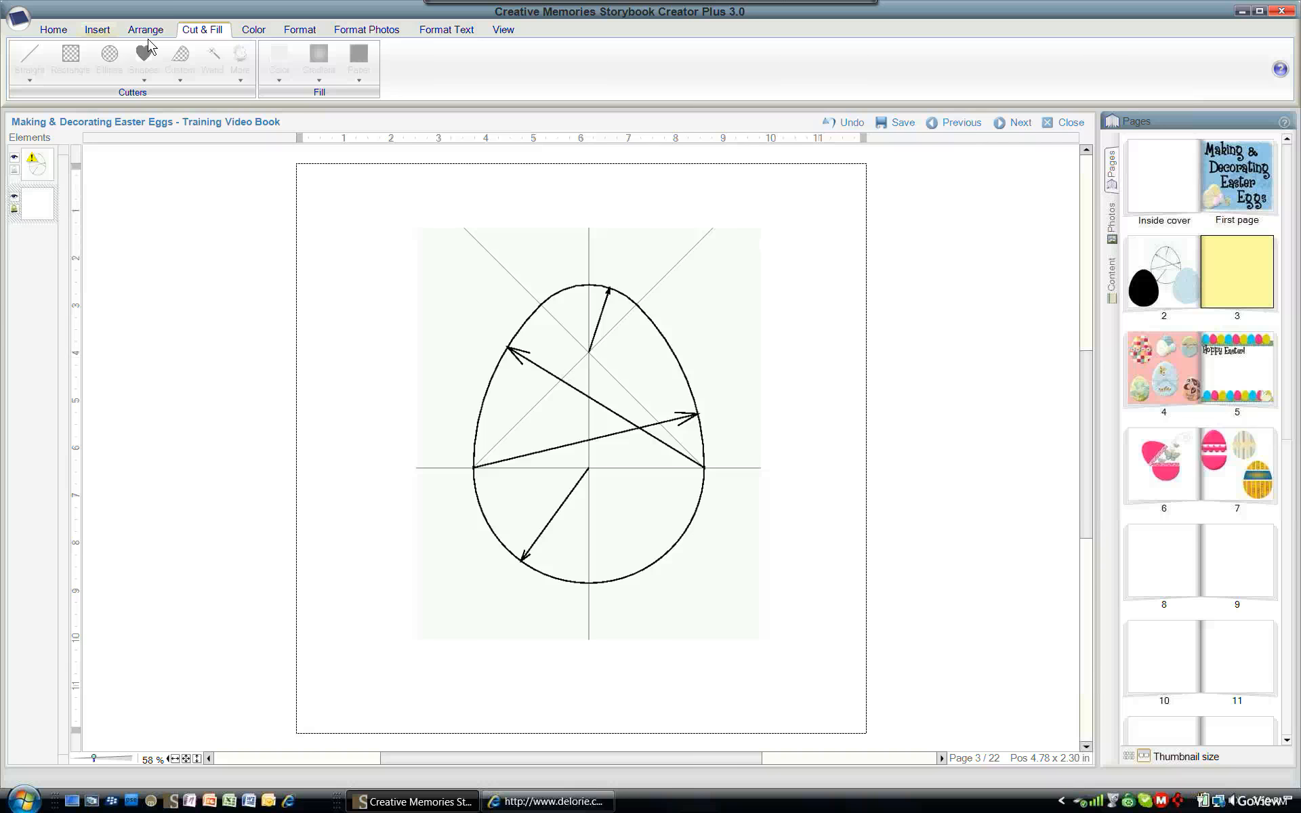
# - Start a custom shape using curved lines and trace the egg outline's right side down to its bottom
pyautogui.scroll(2, 150, 46)
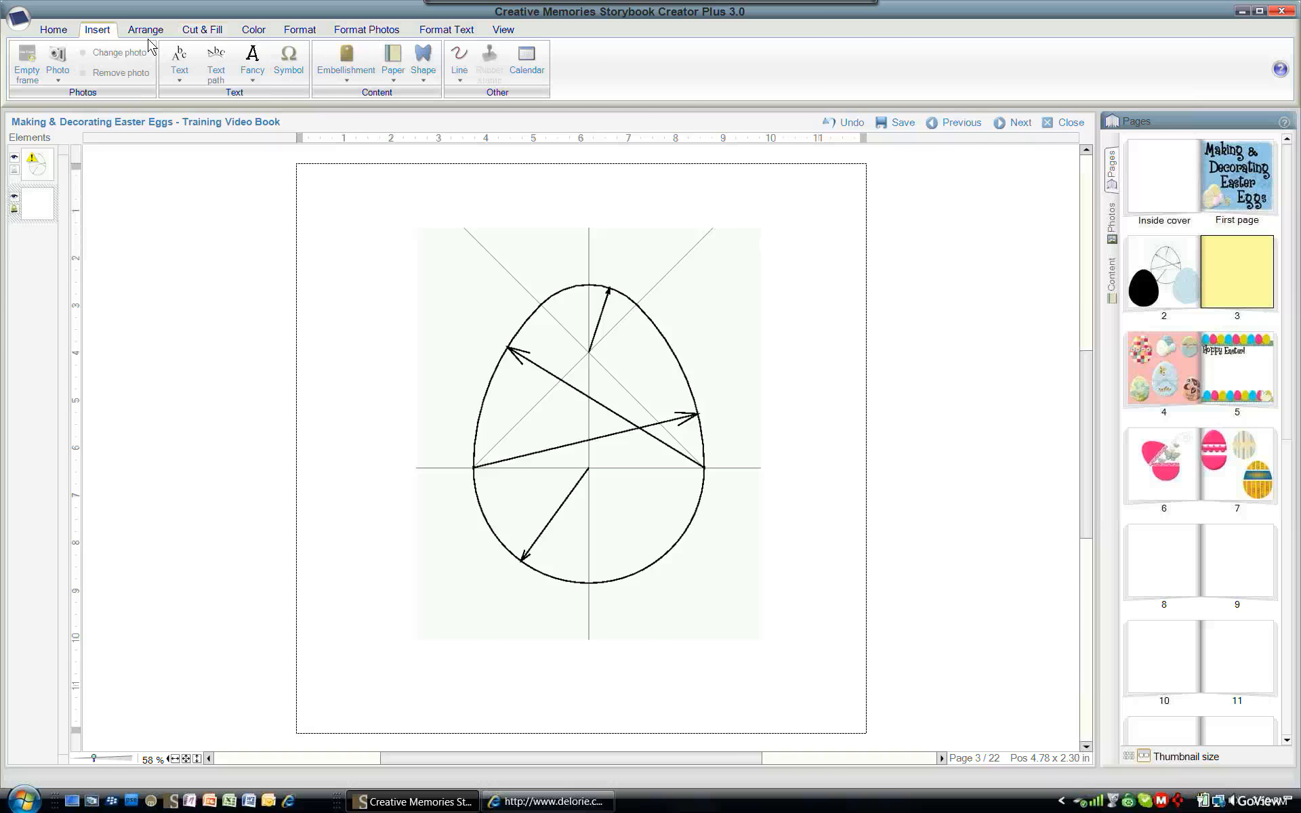
pyautogui.click(424, 79)
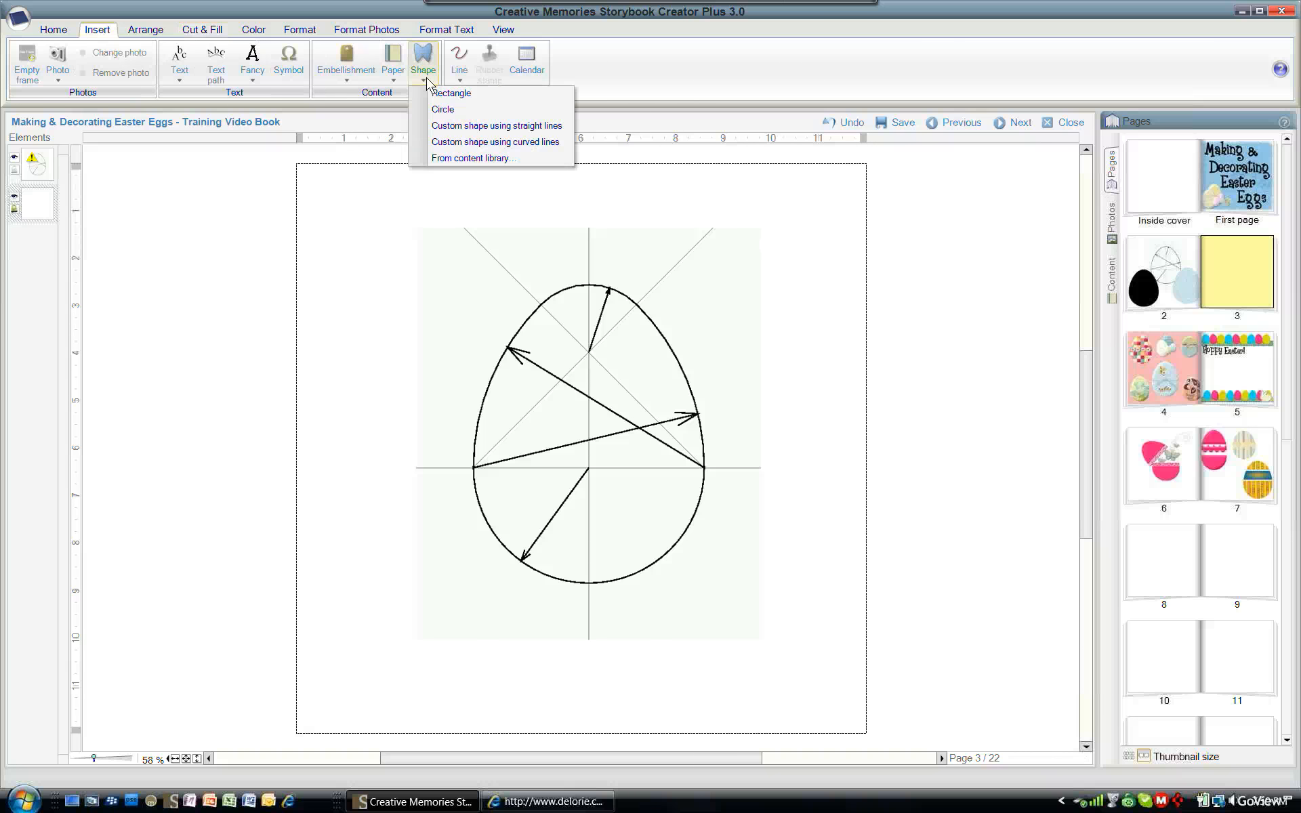
pyautogui.click(450, 143)
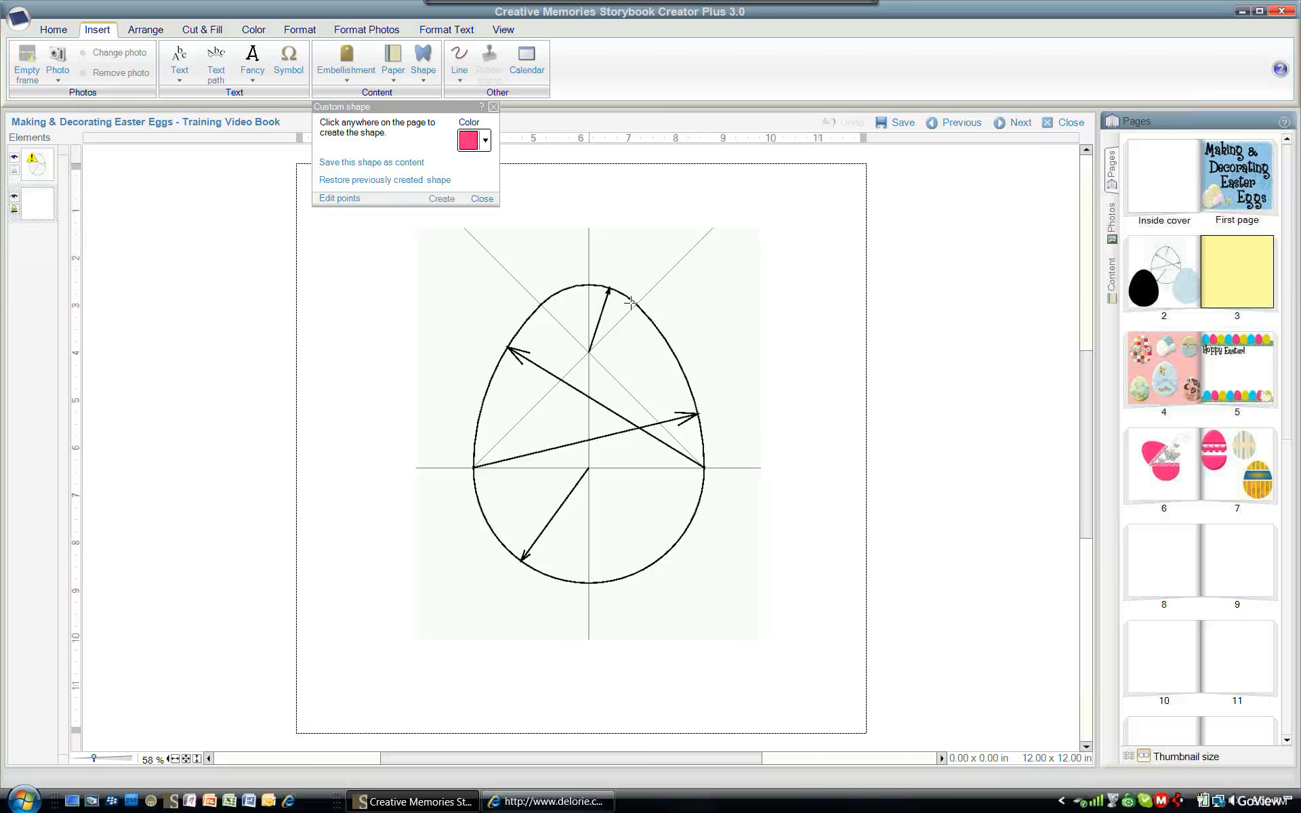
pyautogui.click(659, 329)
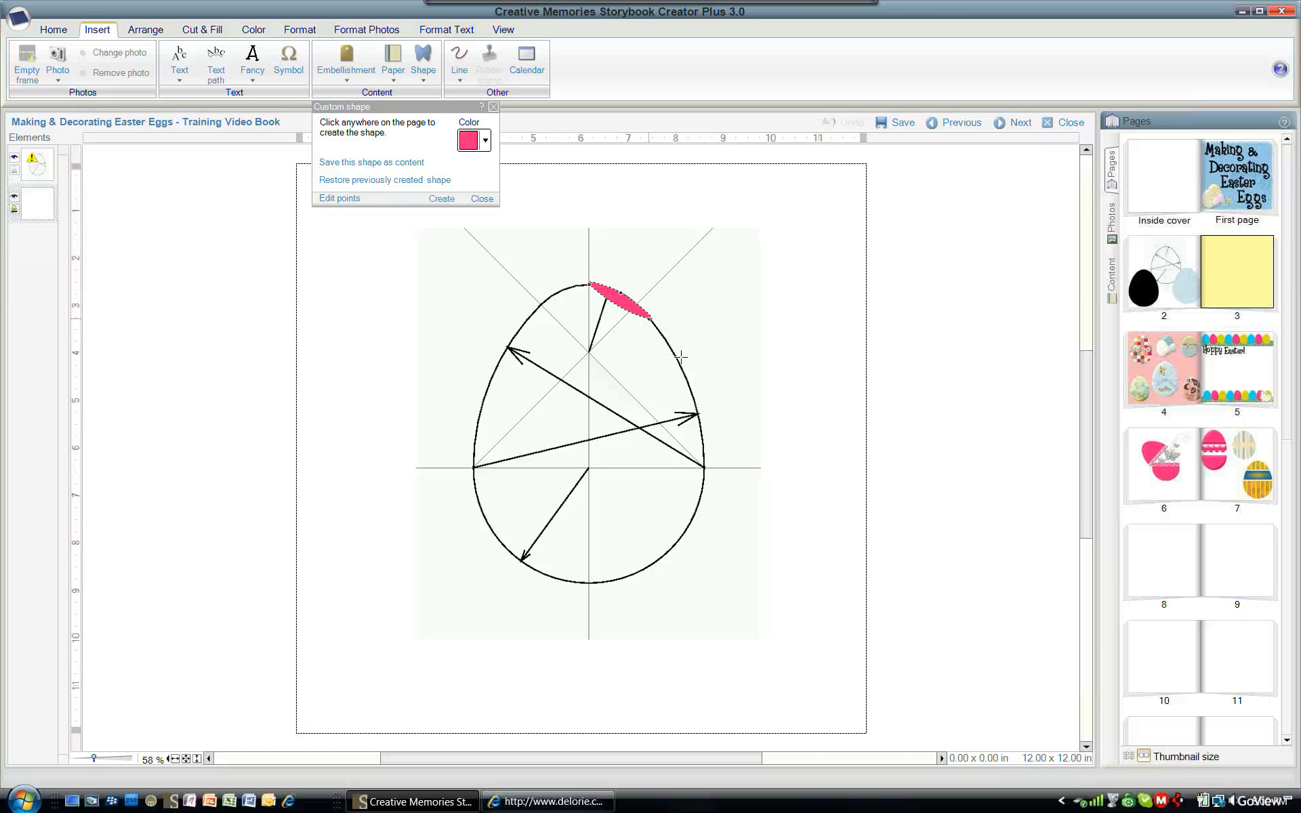
pyautogui.moveTo(680, 357); pyautogui.dragTo(699, 382)
pyautogui.click(683, 374)
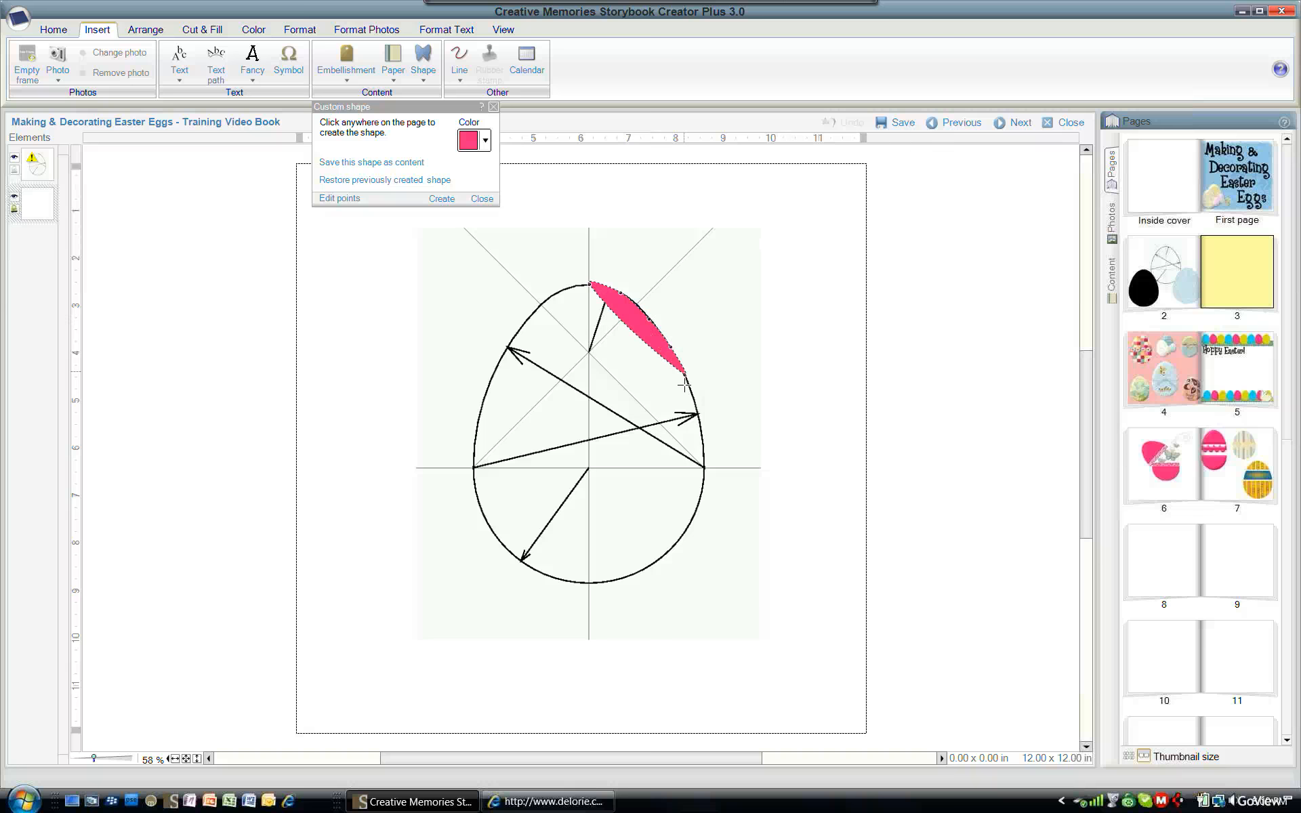
pyautogui.click(708, 425)
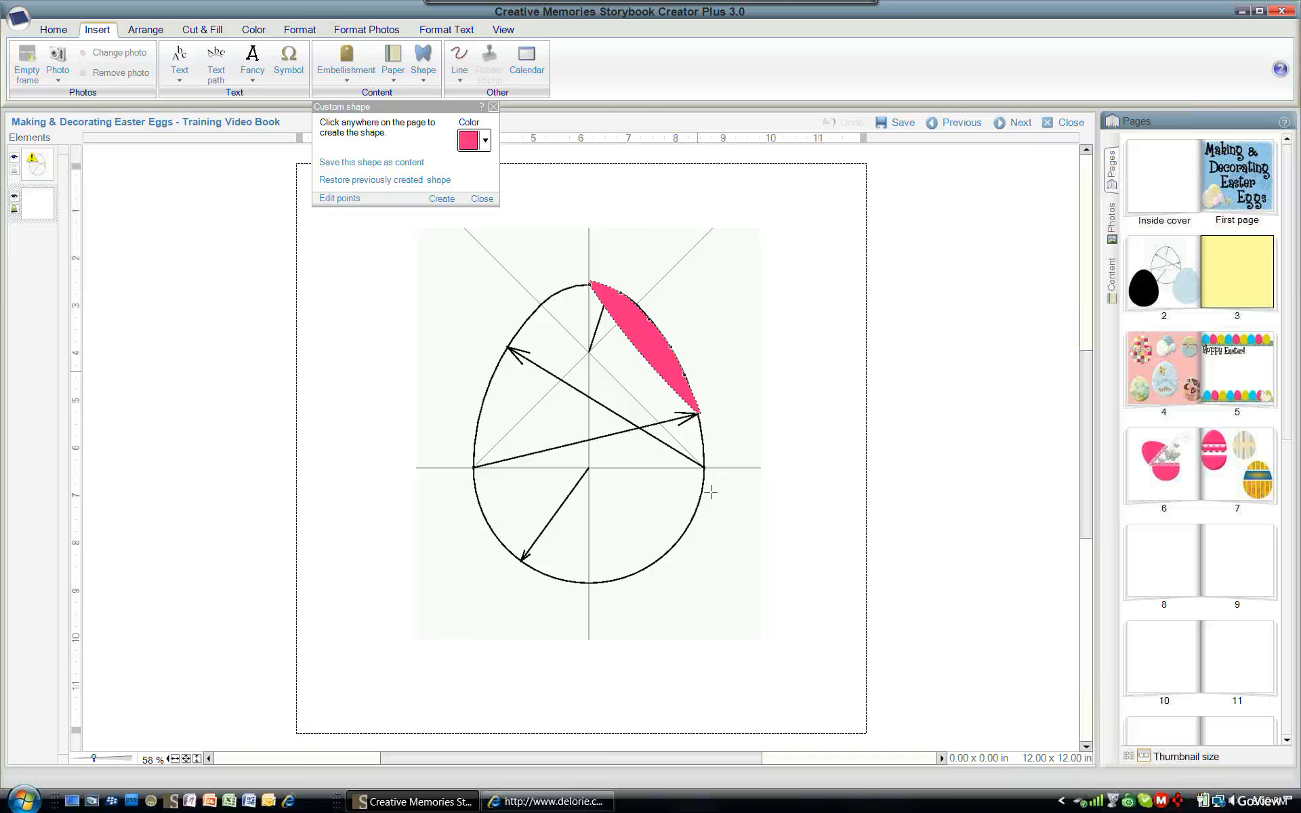
pyautogui.click(709, 476)
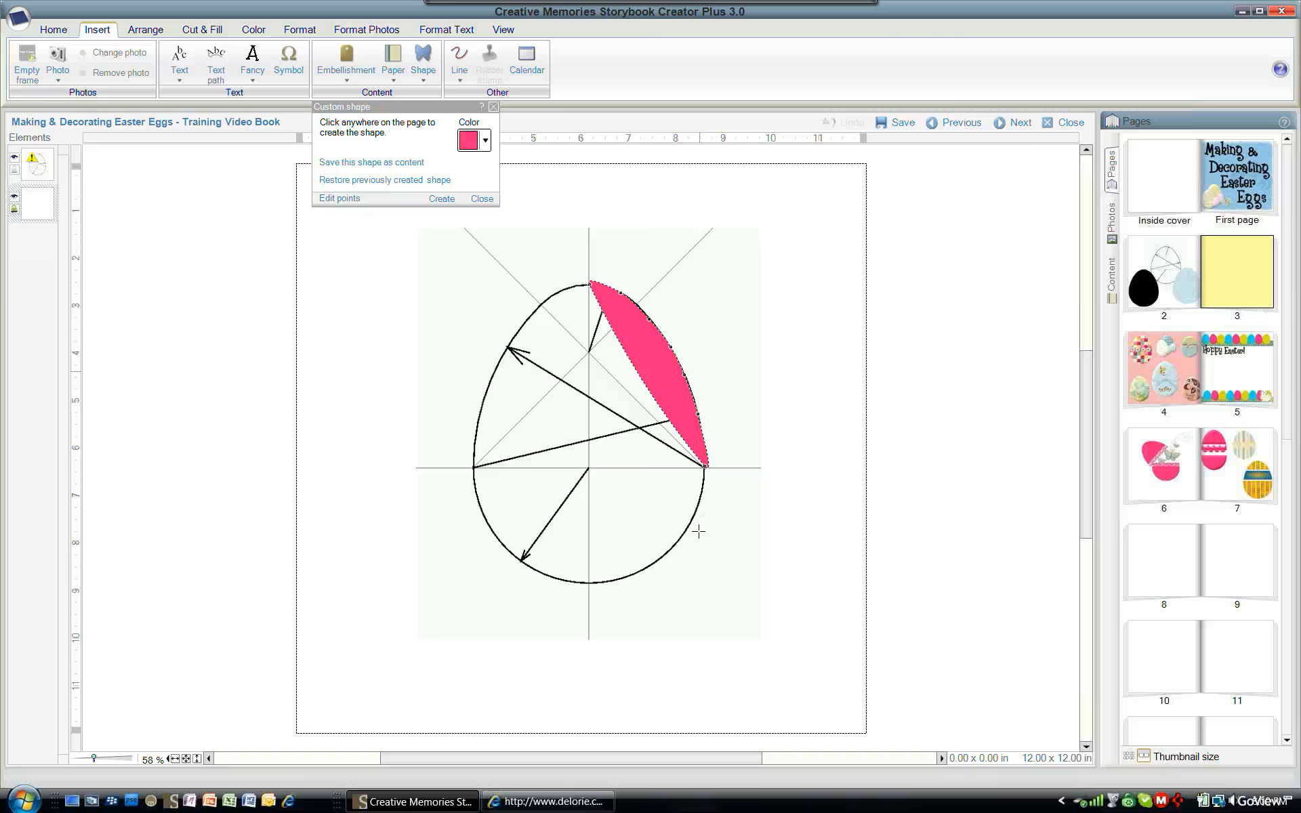
pyautogui.click(698, 532)
pyautogui.click(664, 573)
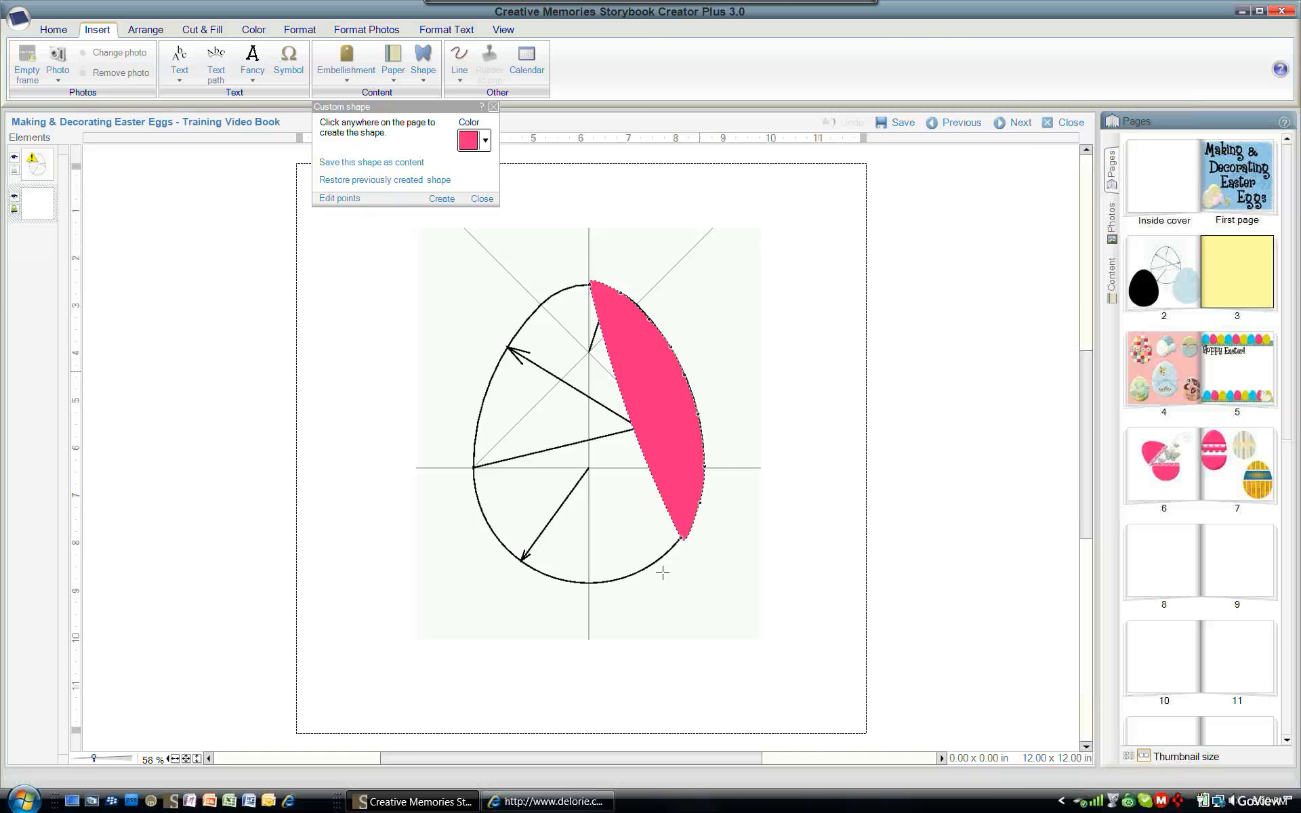
pyautogui.click(636, 588)
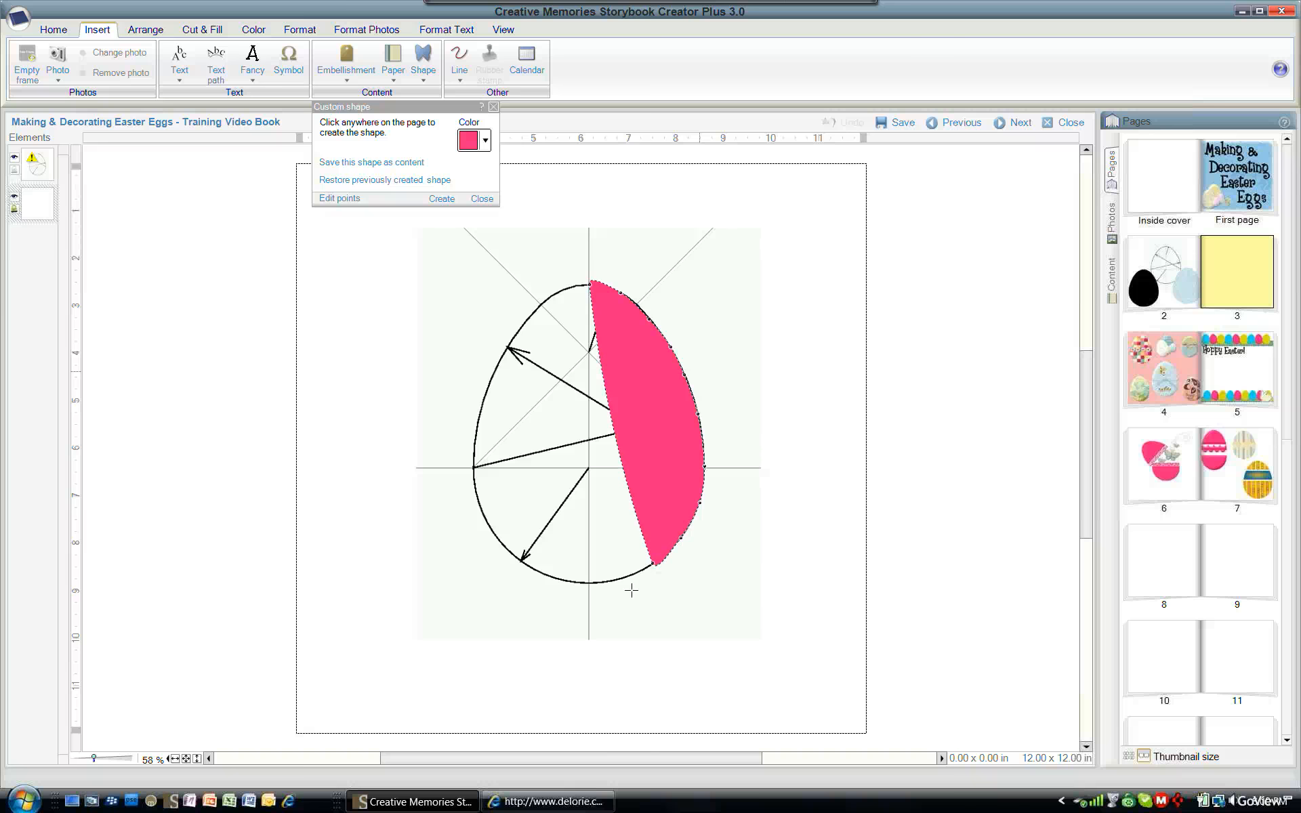
pyautogui.click(628, 589)
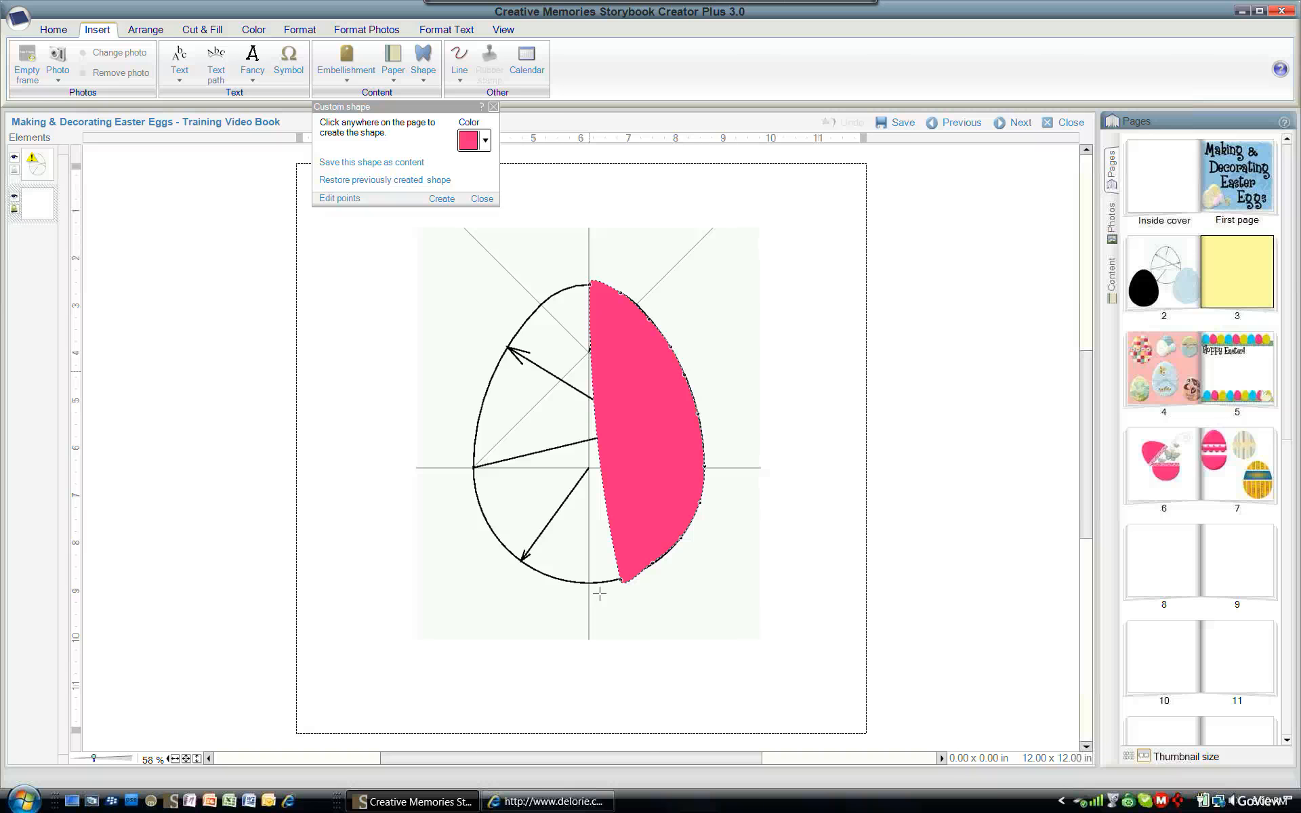
# - Continue tracing the egg outline up its left side and close the shape at the top
pyautogui.click(574, 588)
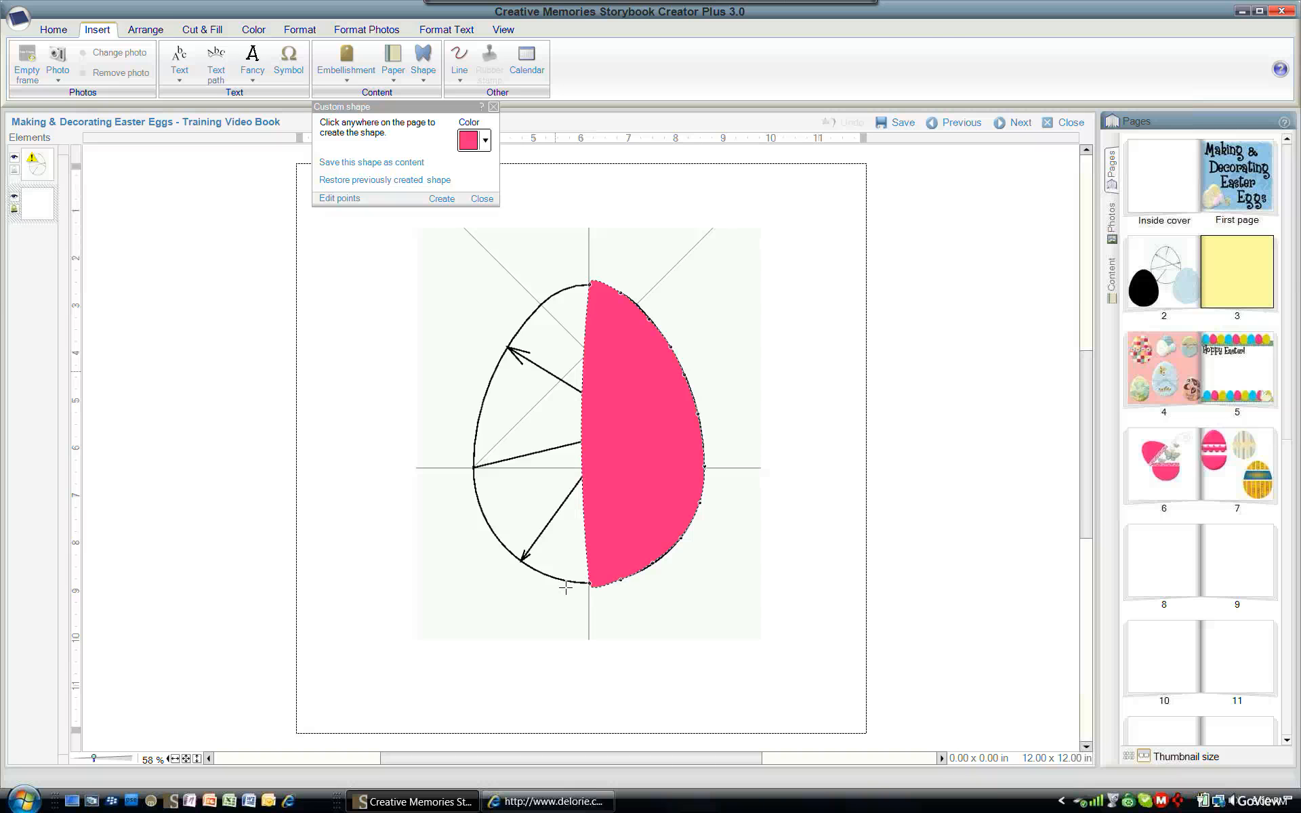
pyautogui.click(554, 580)
pyautogui.click(525, 567)
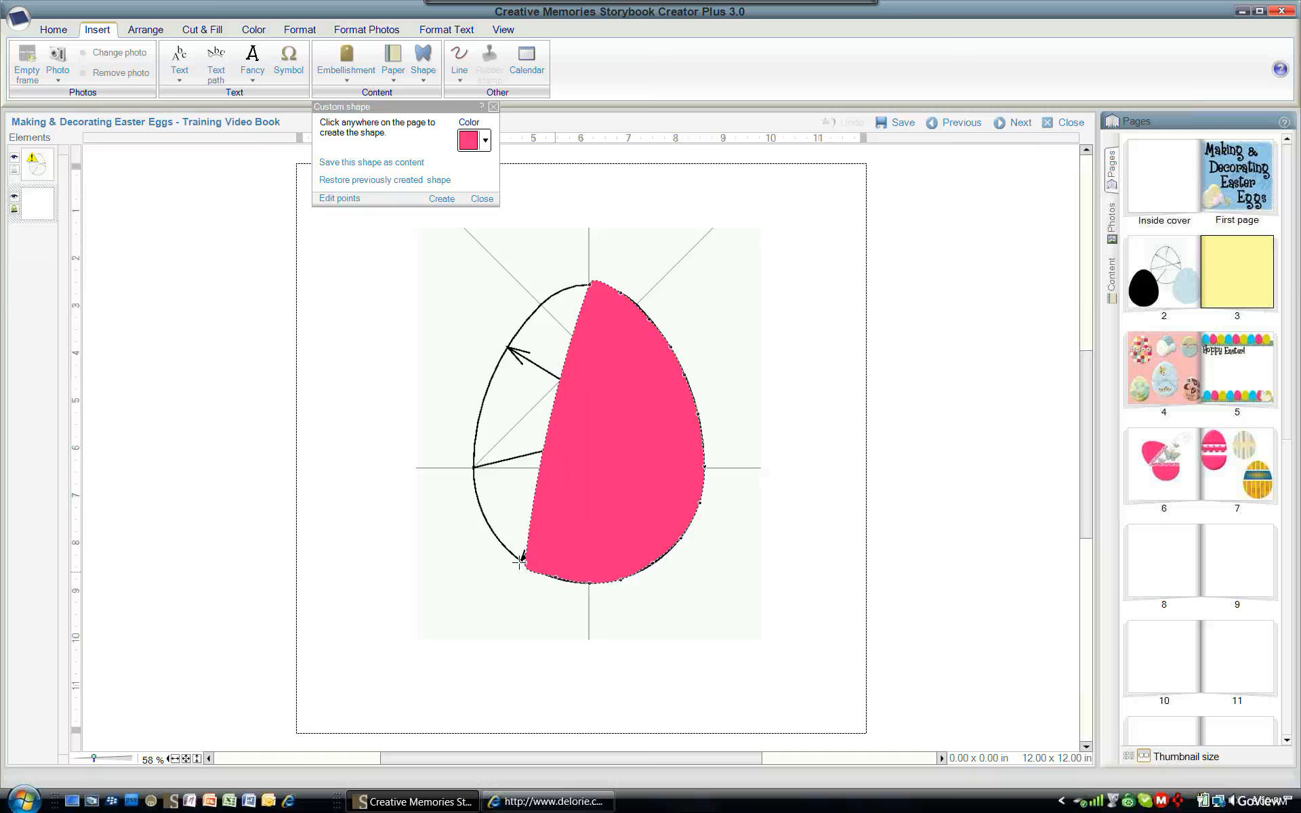
pyautogui.click(504, 546)
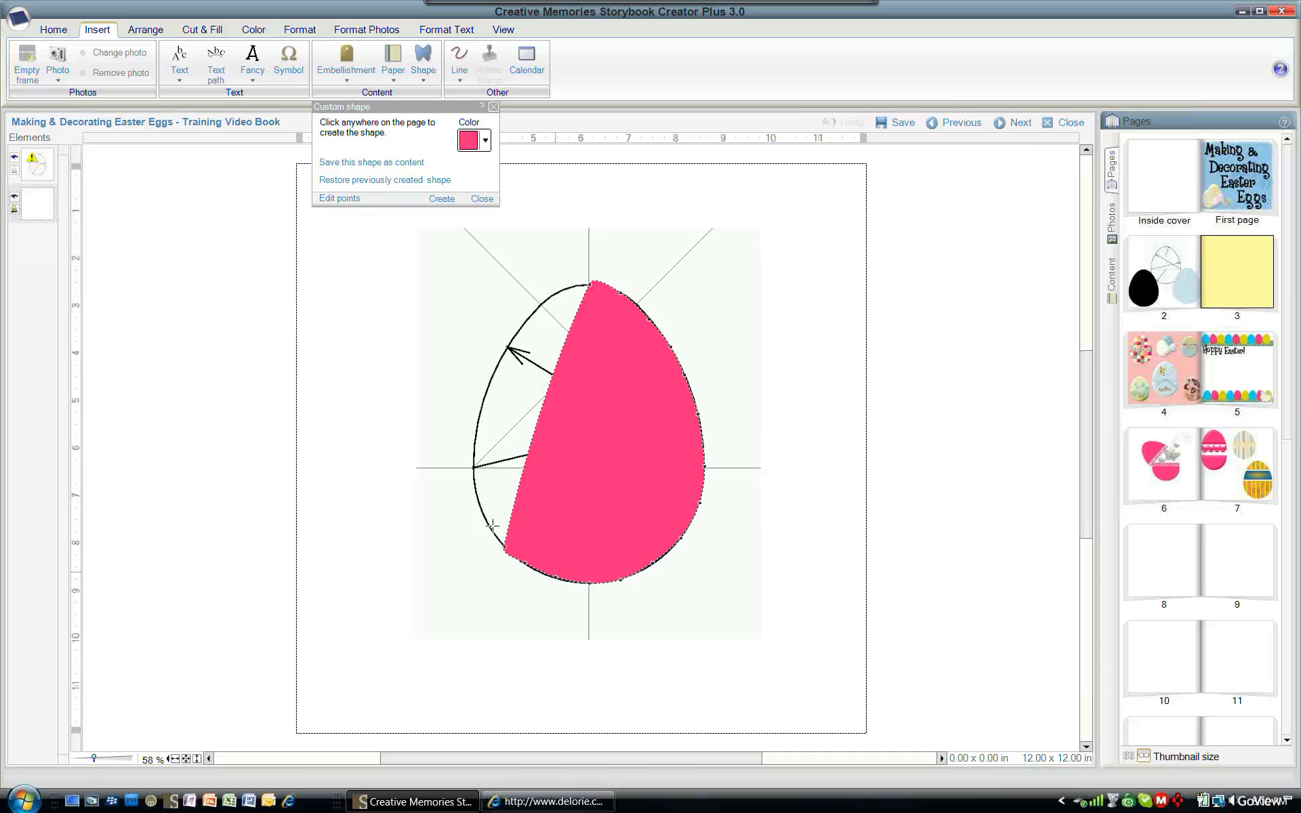
pyautogui.click(483, 516)
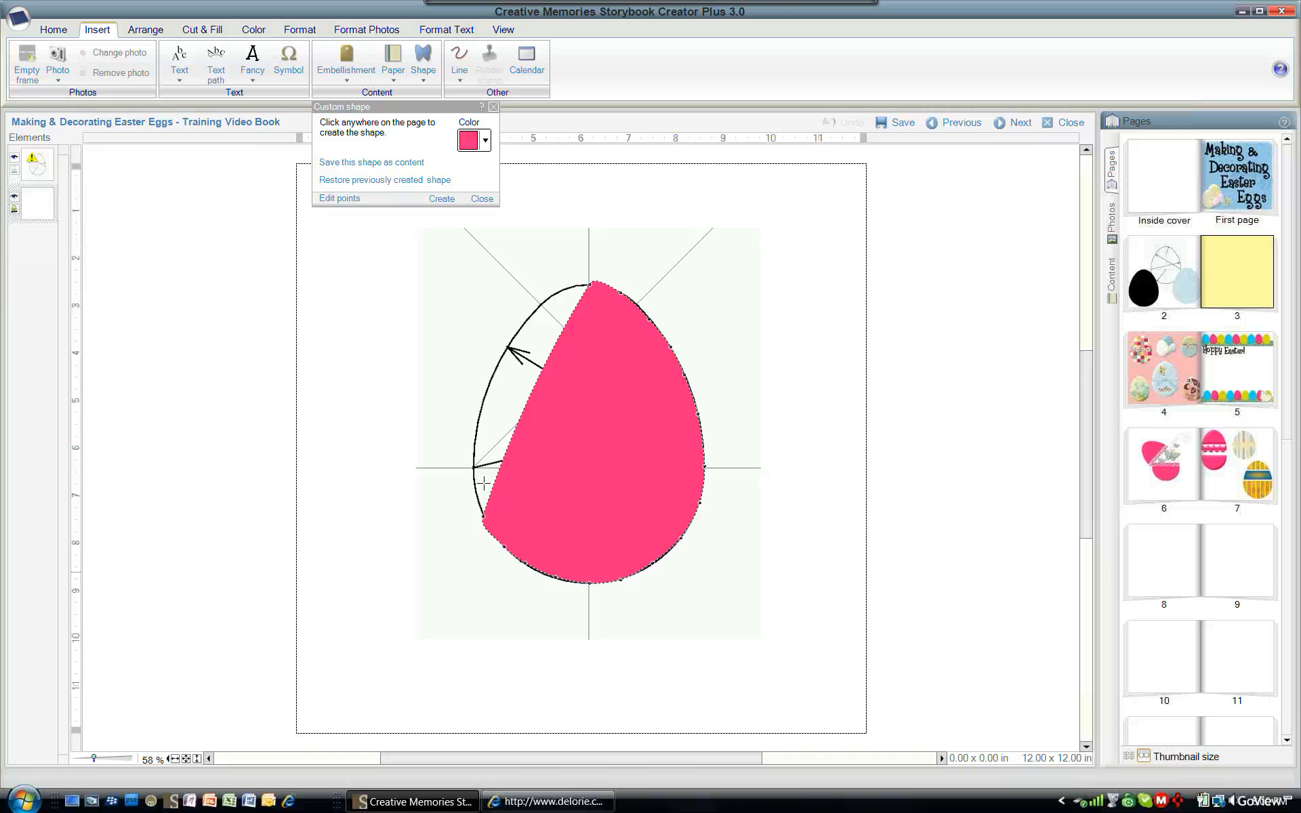
pyautogui.click(475, 468)
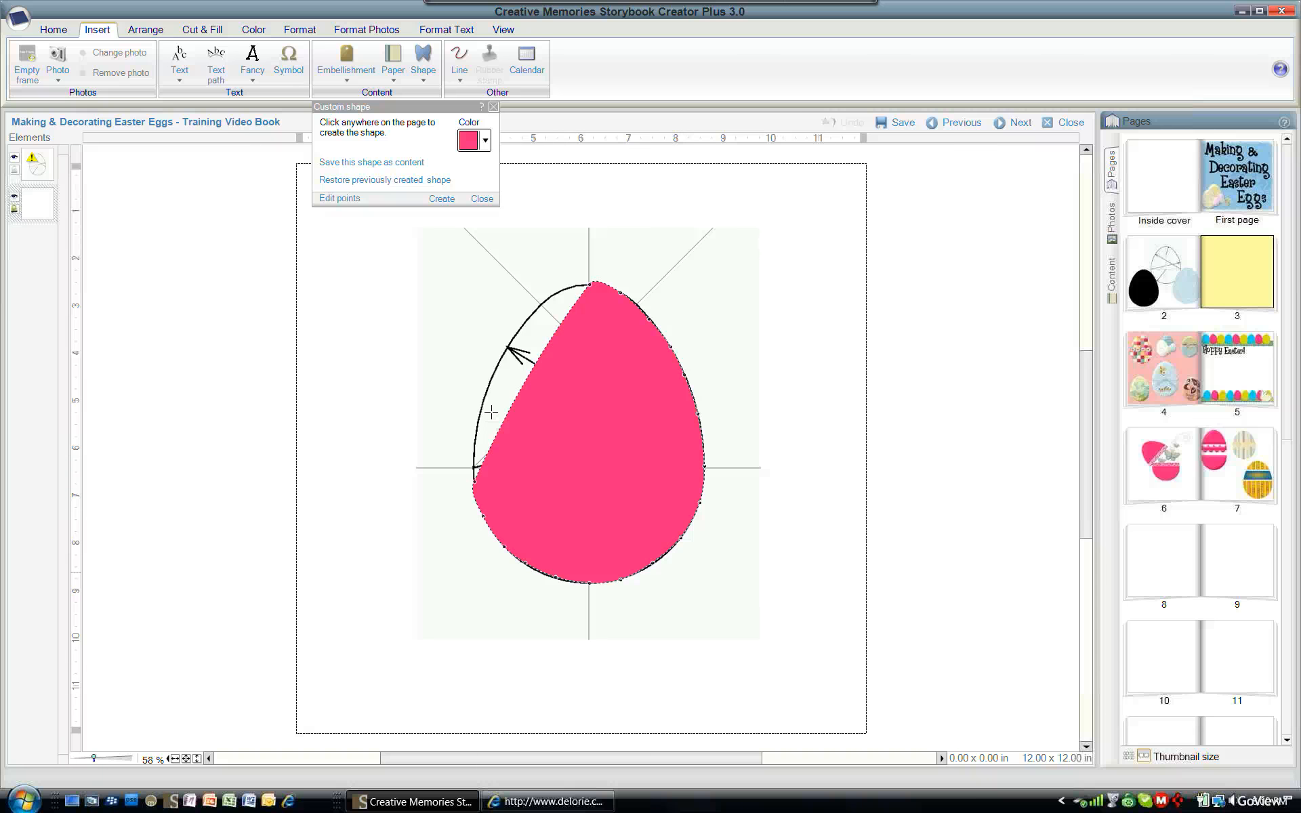
pyautogui.click(475, 439)
pyautogui.click(480, 400)
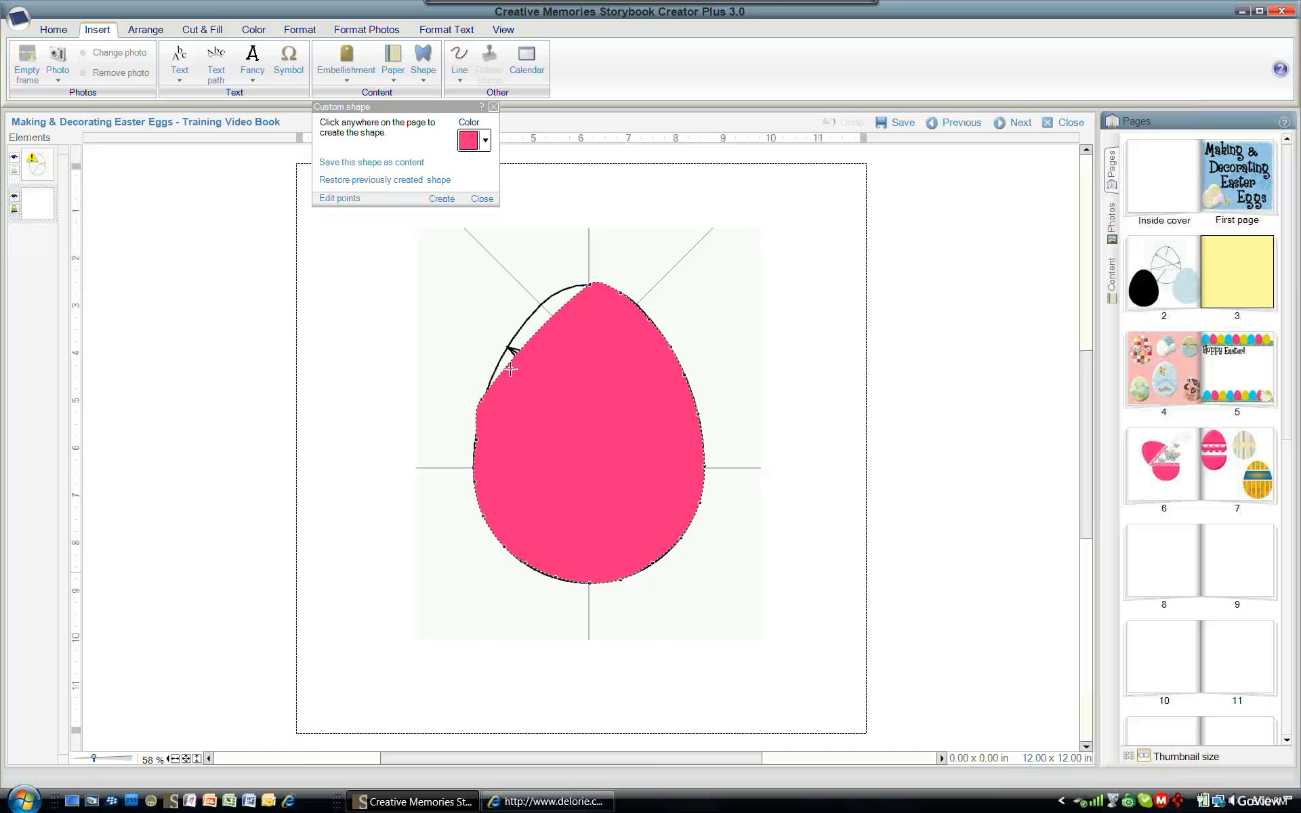
pyautogui.click(507, 349)
pyautogui.click(555, 307)
pyautogui.click(554, 294)
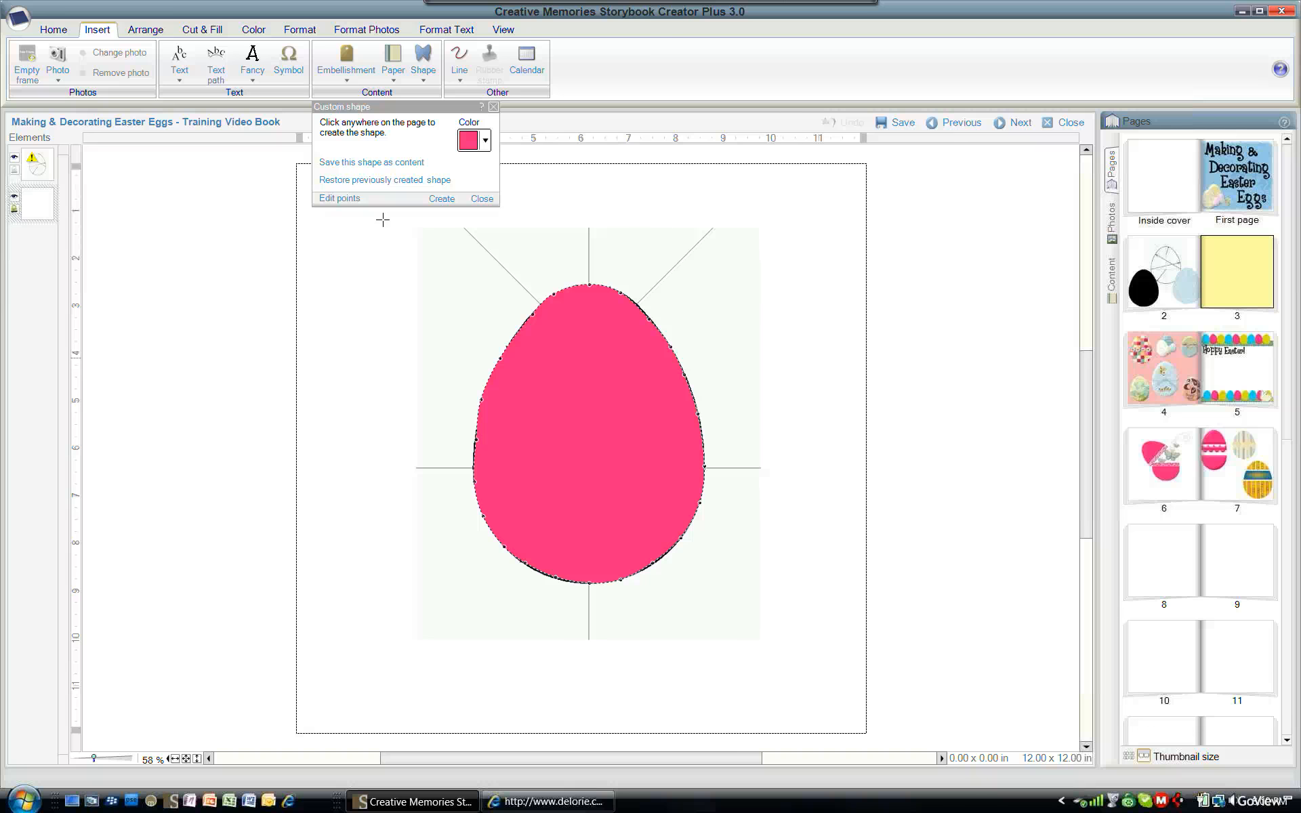
# - Edit the custom shape's points to refine the traced outline along the egg's left side and bottom
pyautogui.click(339, 198)
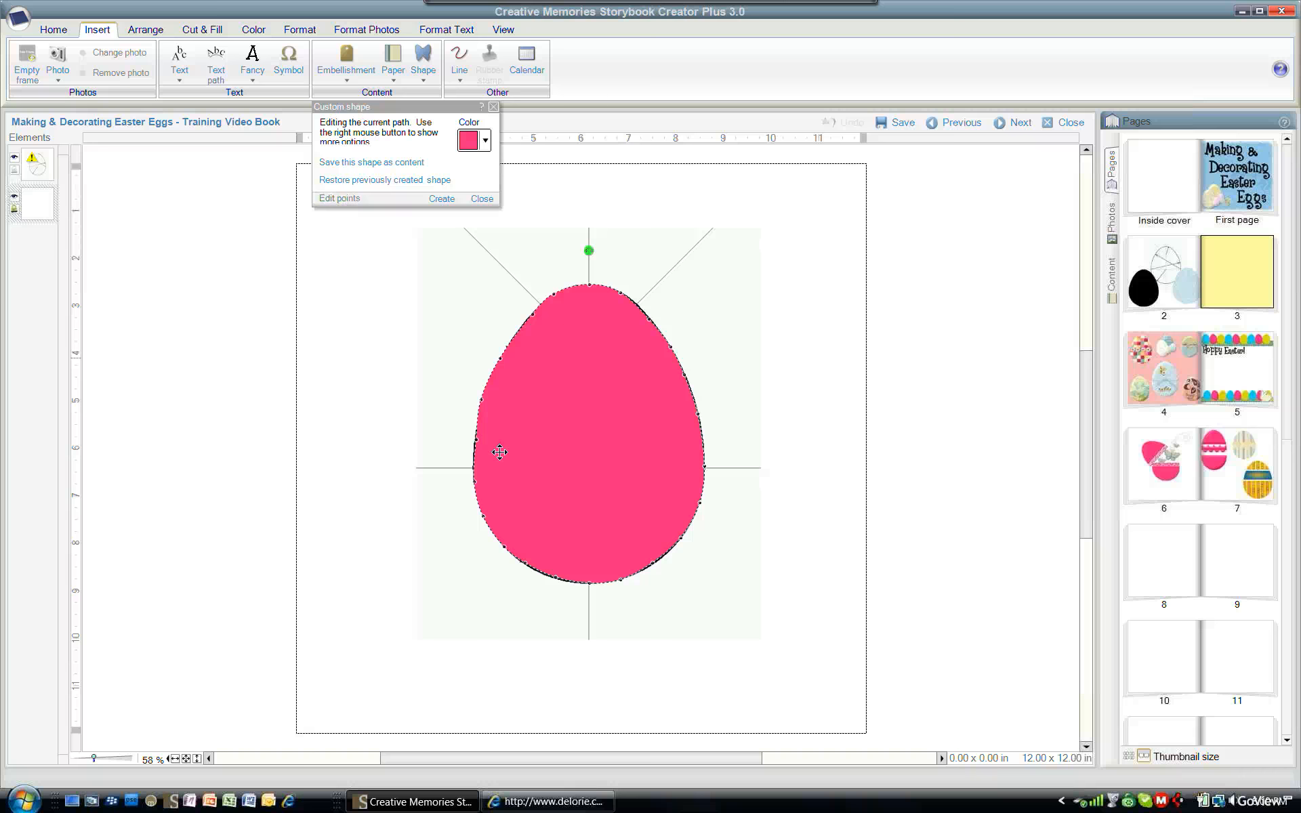
pyautogui.click(477, 441)
pyautogui.rightClick(478, 441)
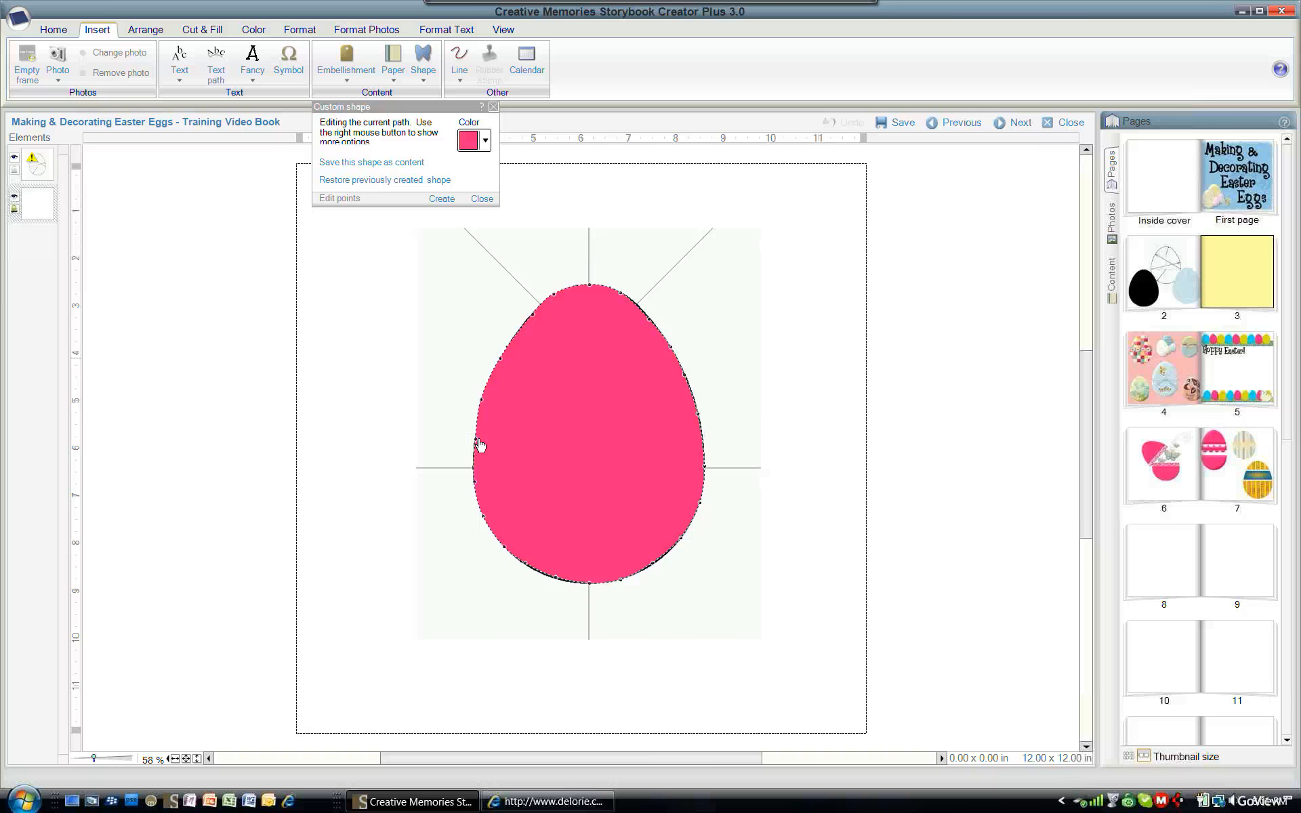
pyautogui.click(474, 483)
pyautogui.moveTo(477, 483); pyautogui.dragTo(476, 482)
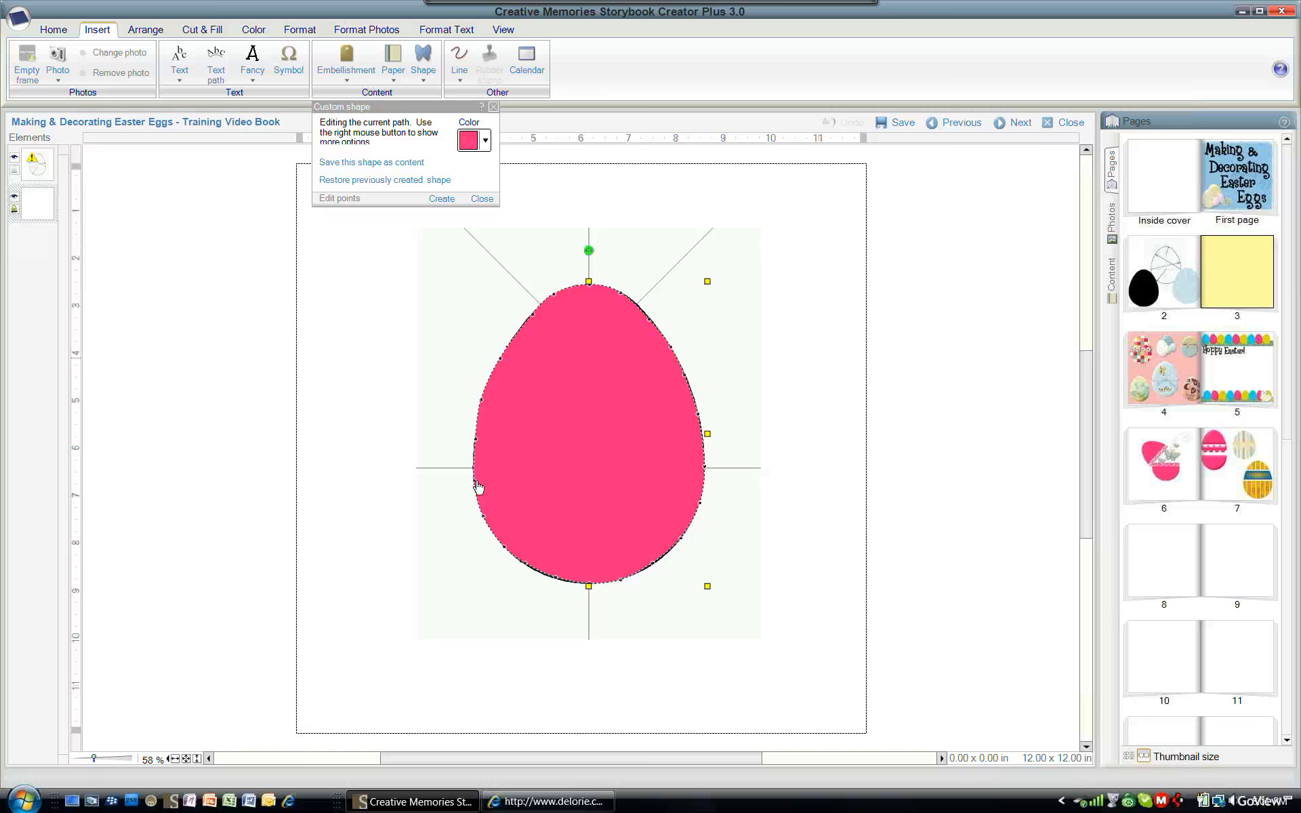
pyautogui.click(529, 566)
pyautogui.moveTo(528, 567); pyautogui.dragTo(560, 581)
pyautogui.click(558, 579)
pyautogui.click(658, 569)
pyautogui.moveTo(651, 319); pyautogui.dragTo(650, 316)
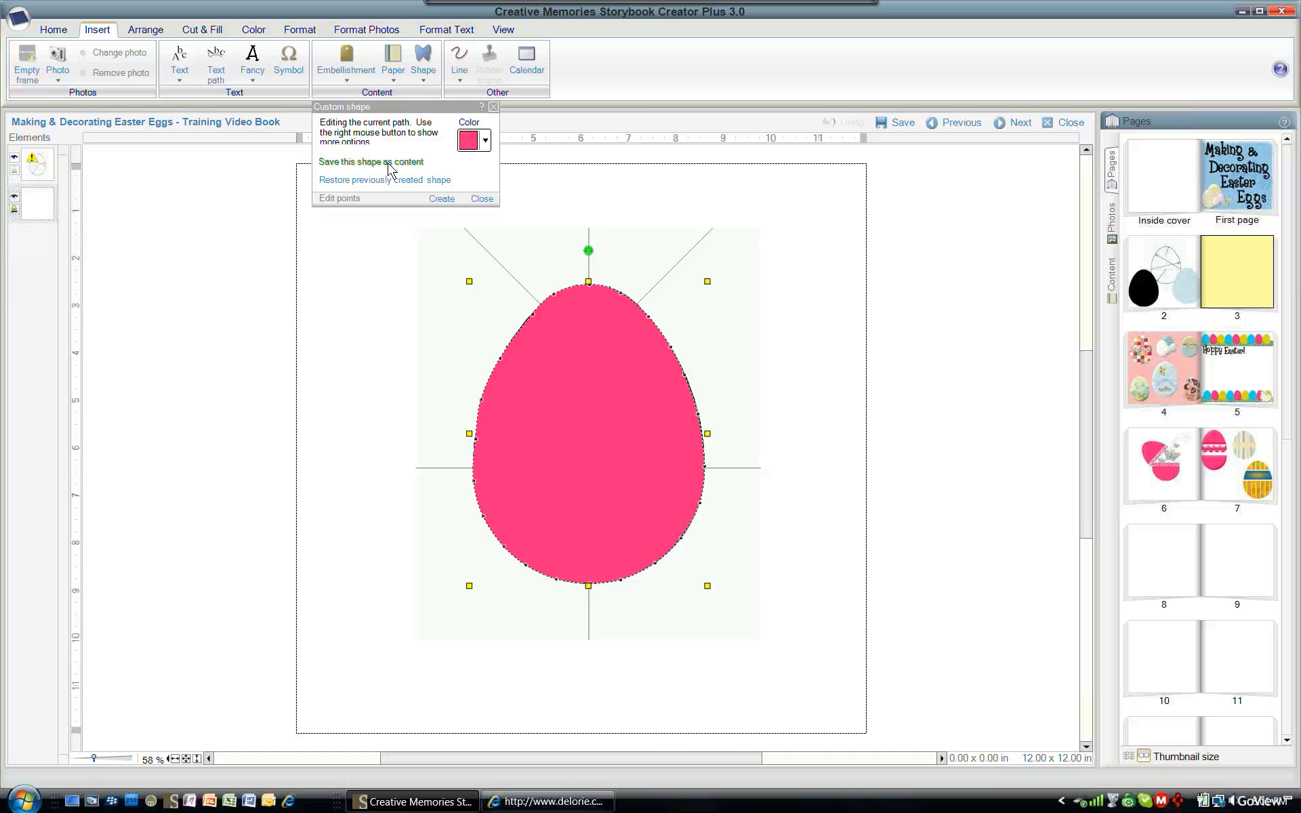
# - Save the custom shape as content named "Pink Egg" in the created-items package
pyautogui.click(485, 140)
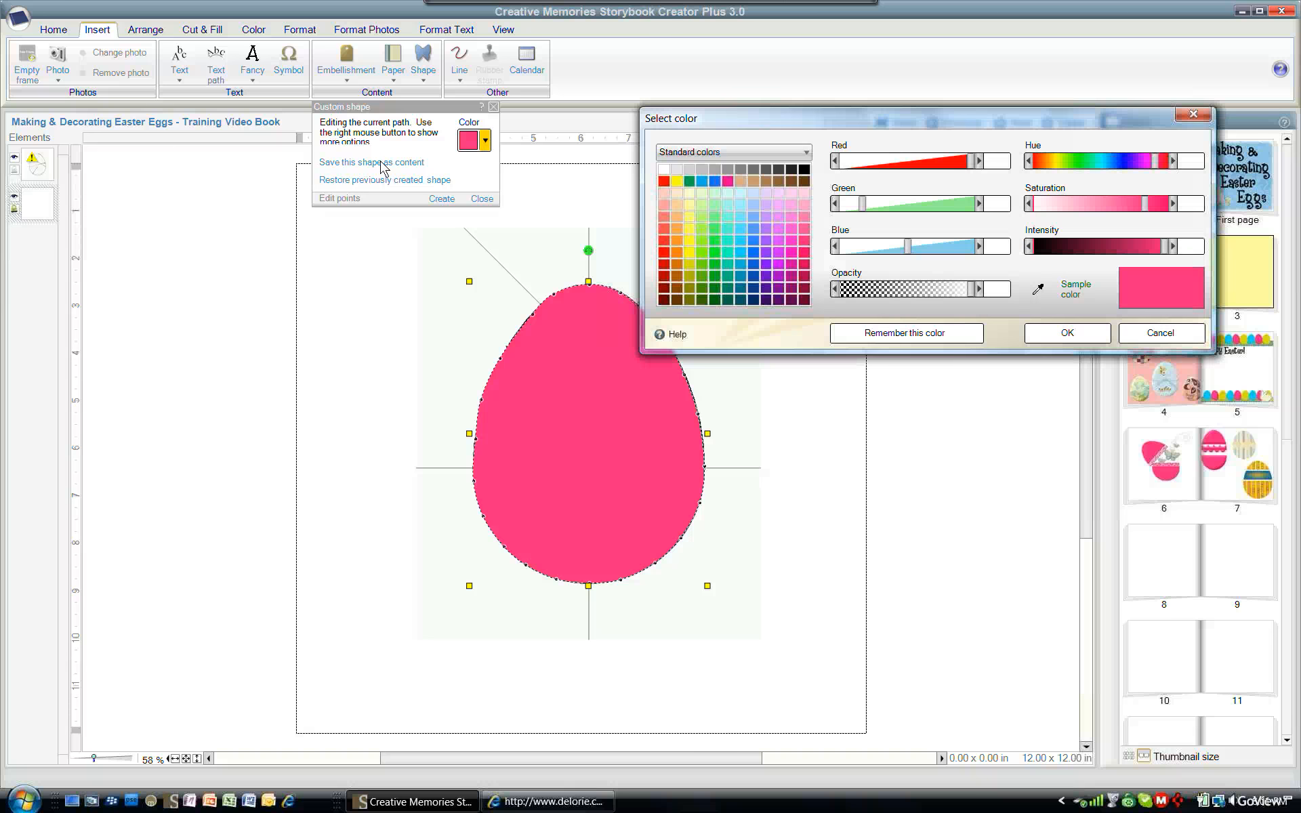
pyautogui.click(1058, 336)
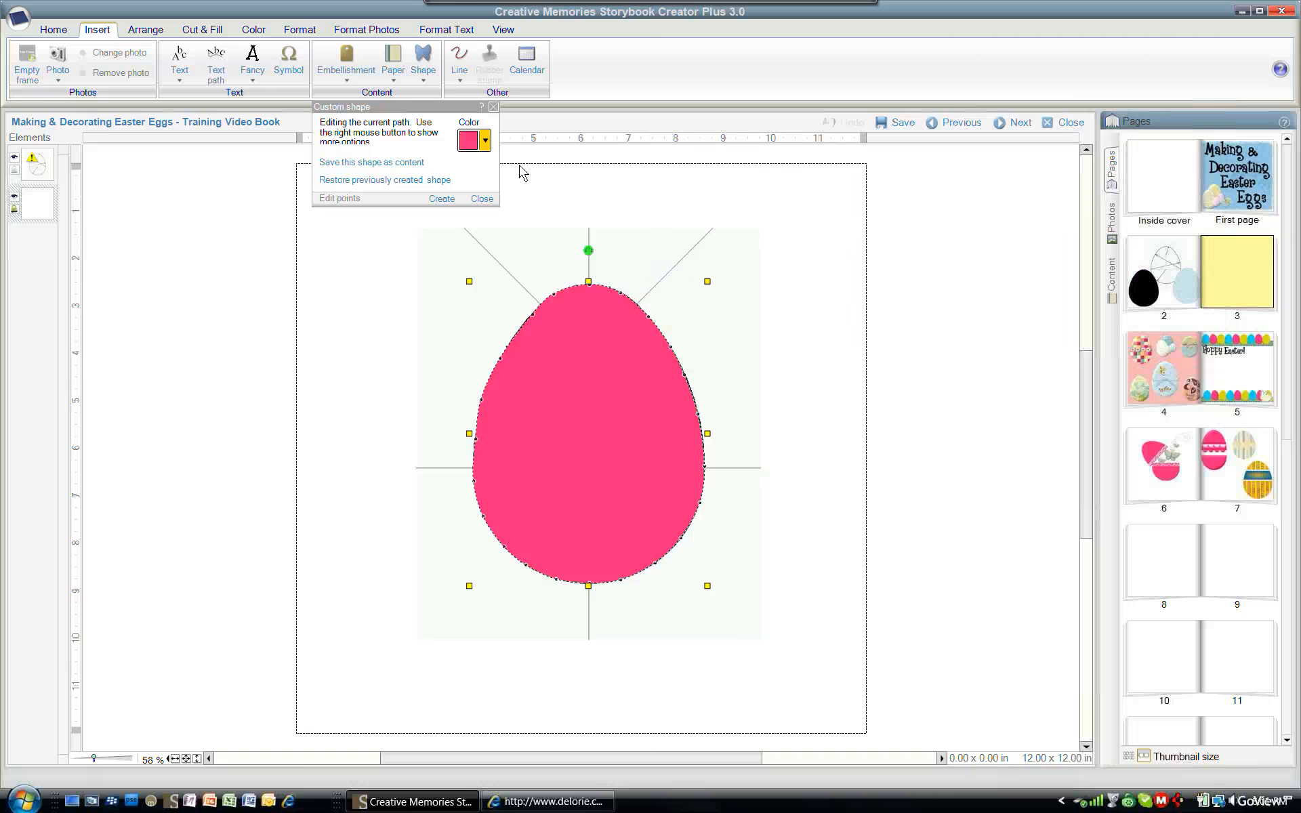
pyautogui.click(393, 169)
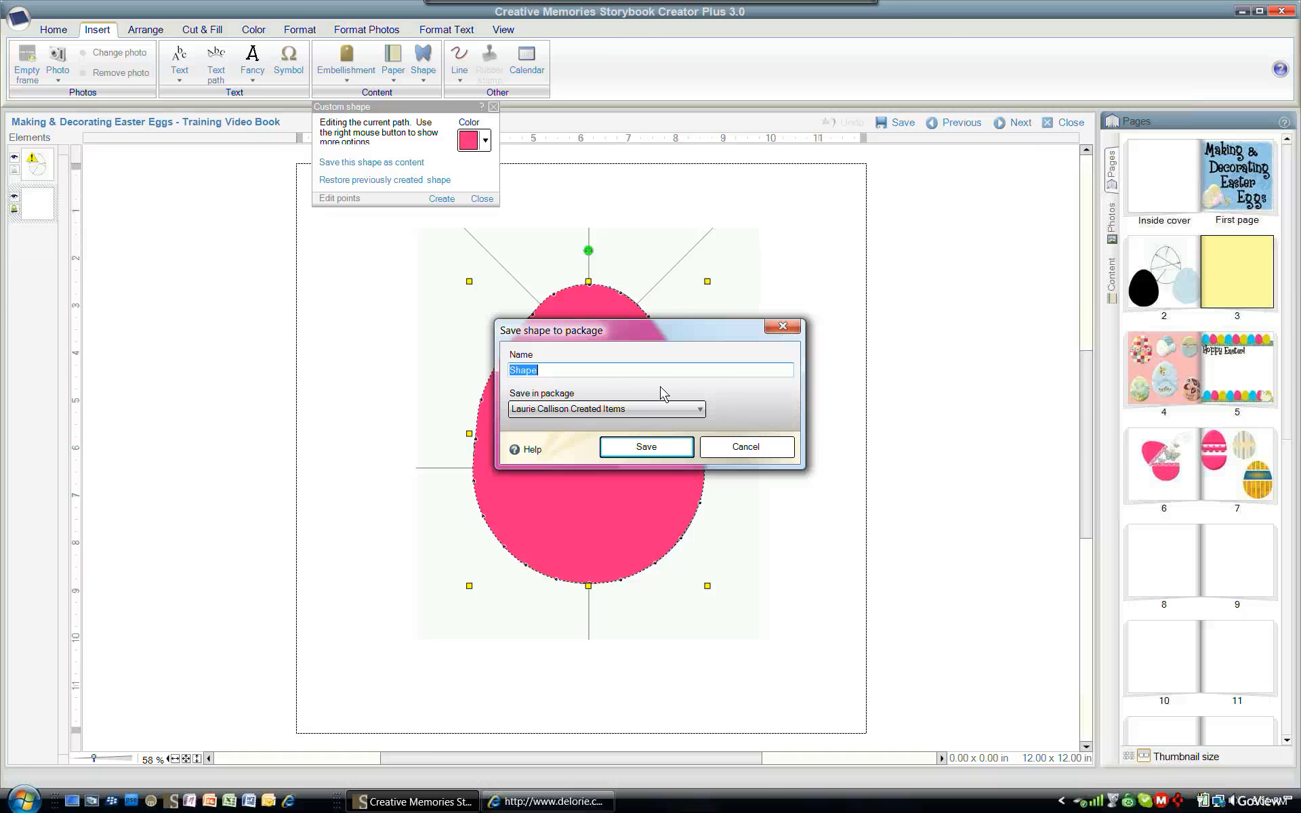
pyautogui.write('Pink Egg')
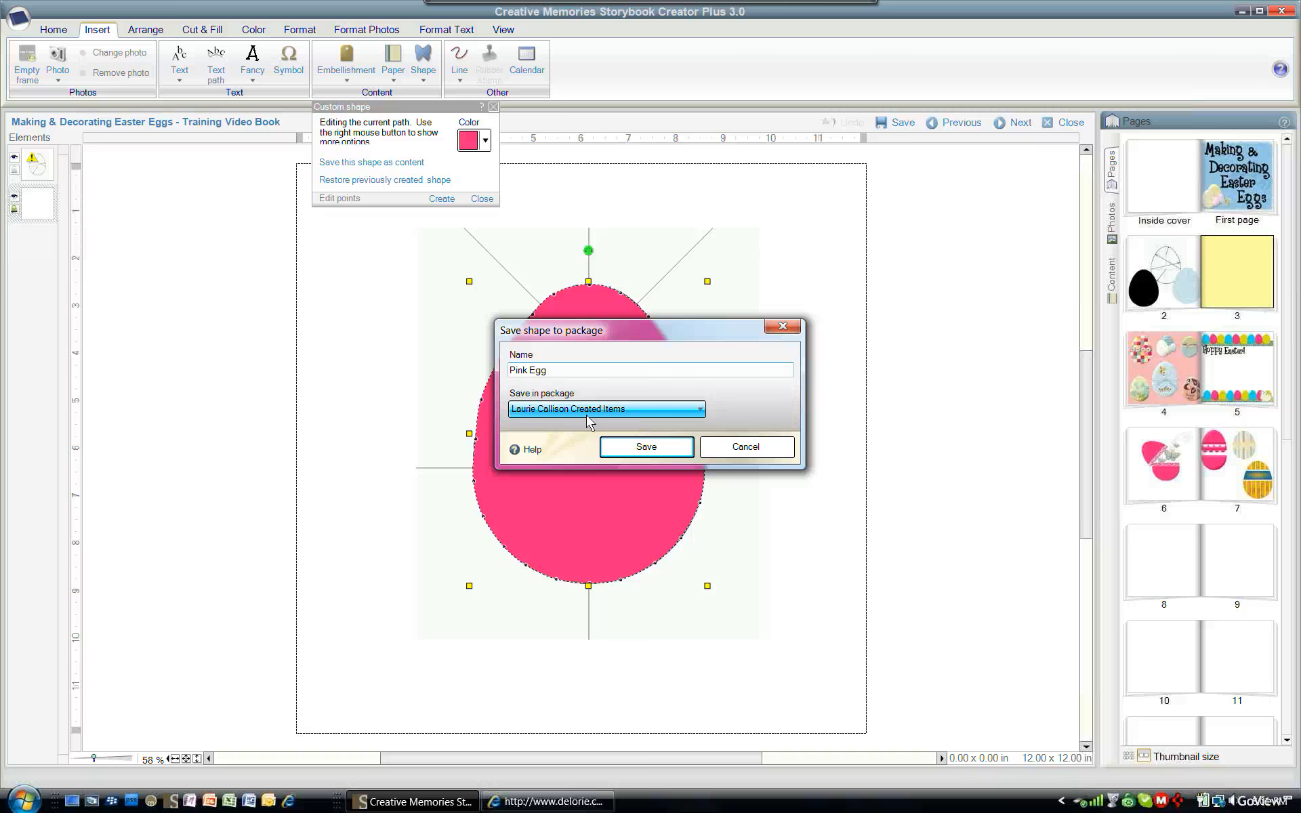
pyautogui.click(673, 451)
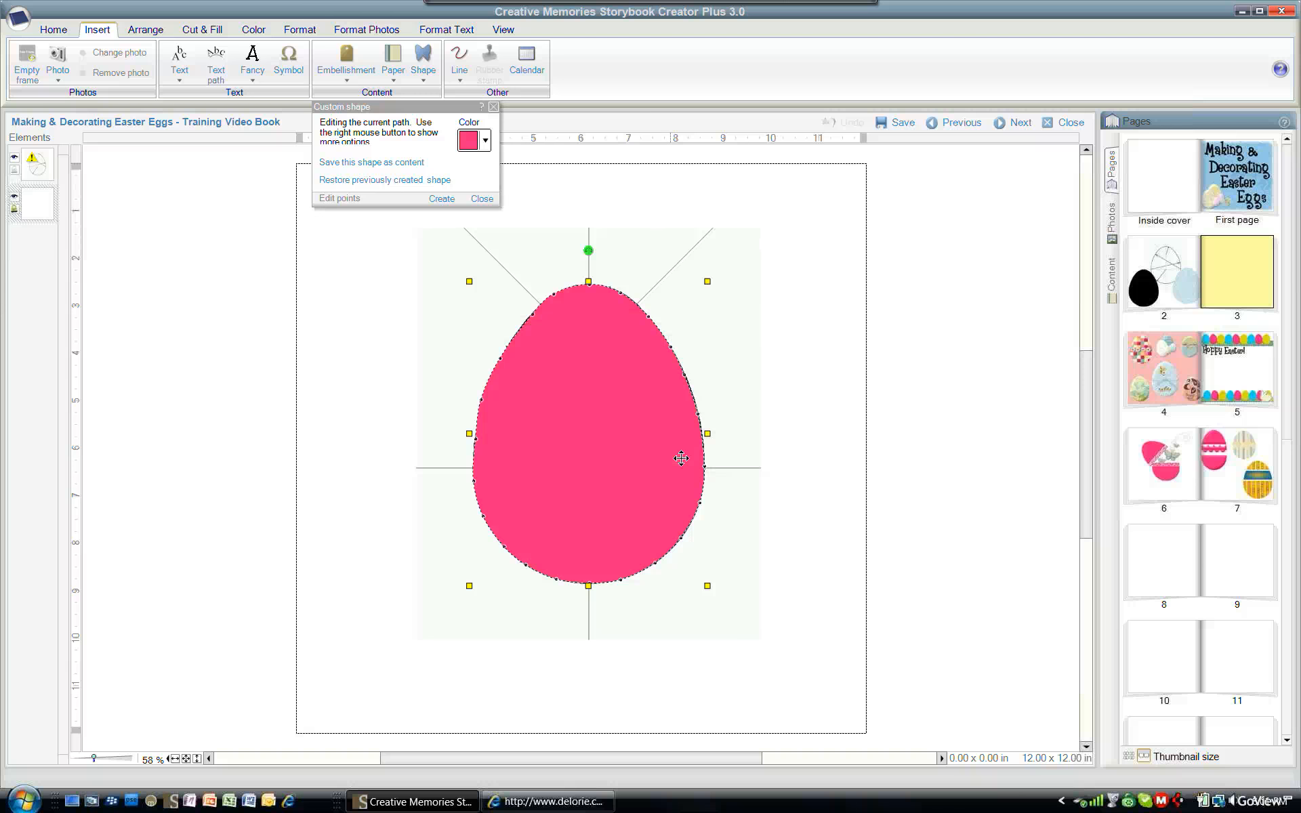
# - Finish creating the pink egg shape on the page
pyautogui.click(441, 200)
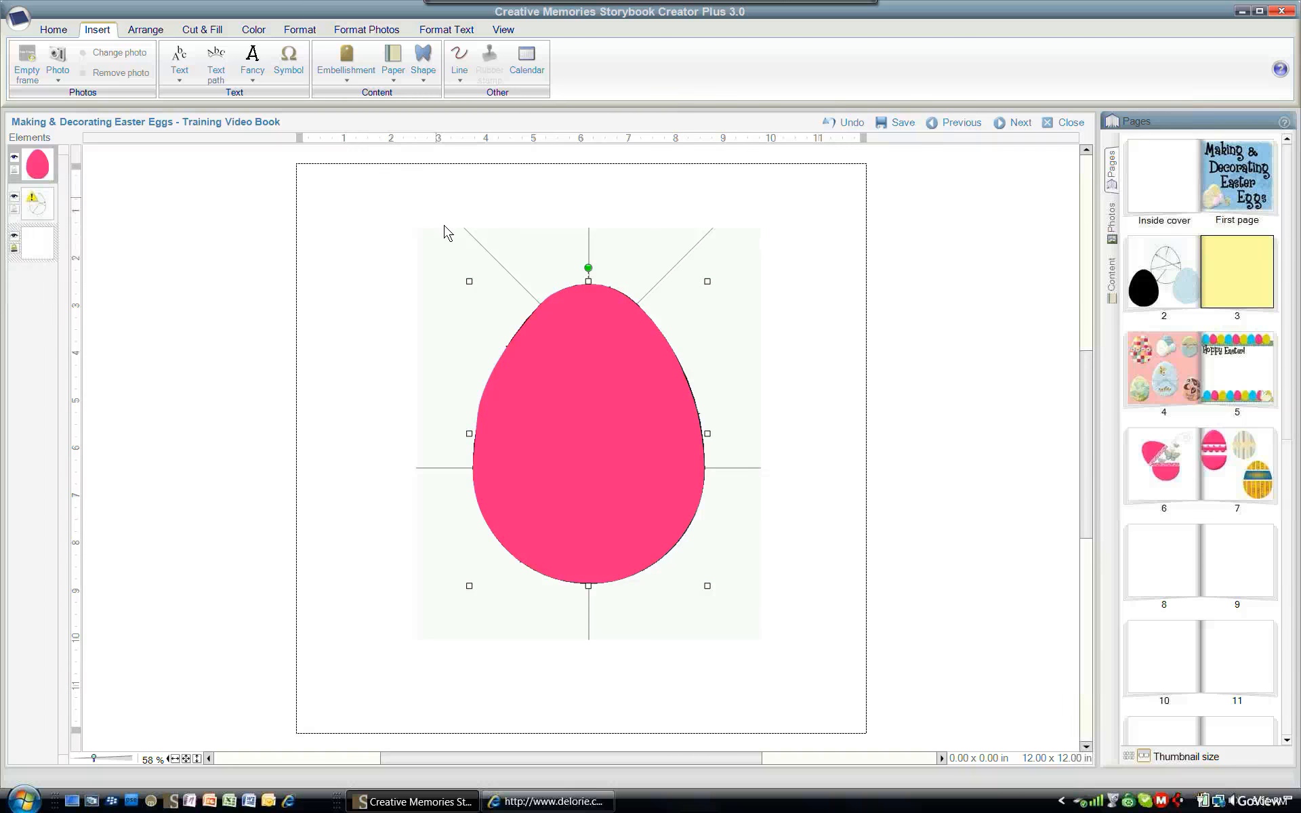
pyautogui.click(461, 285)
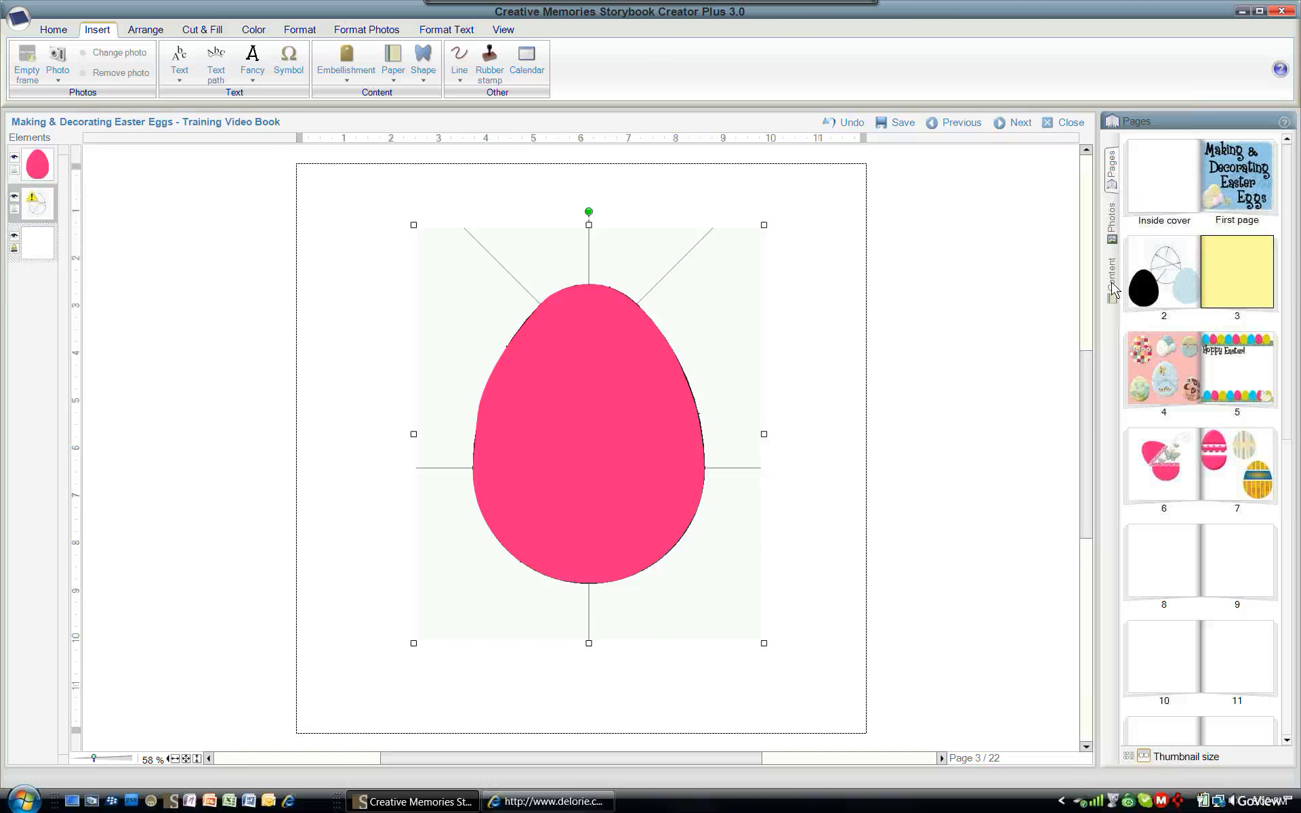
# - Open the Shapes content and select the created-items package under My Stuff
pyautogui.click(1111, 282)
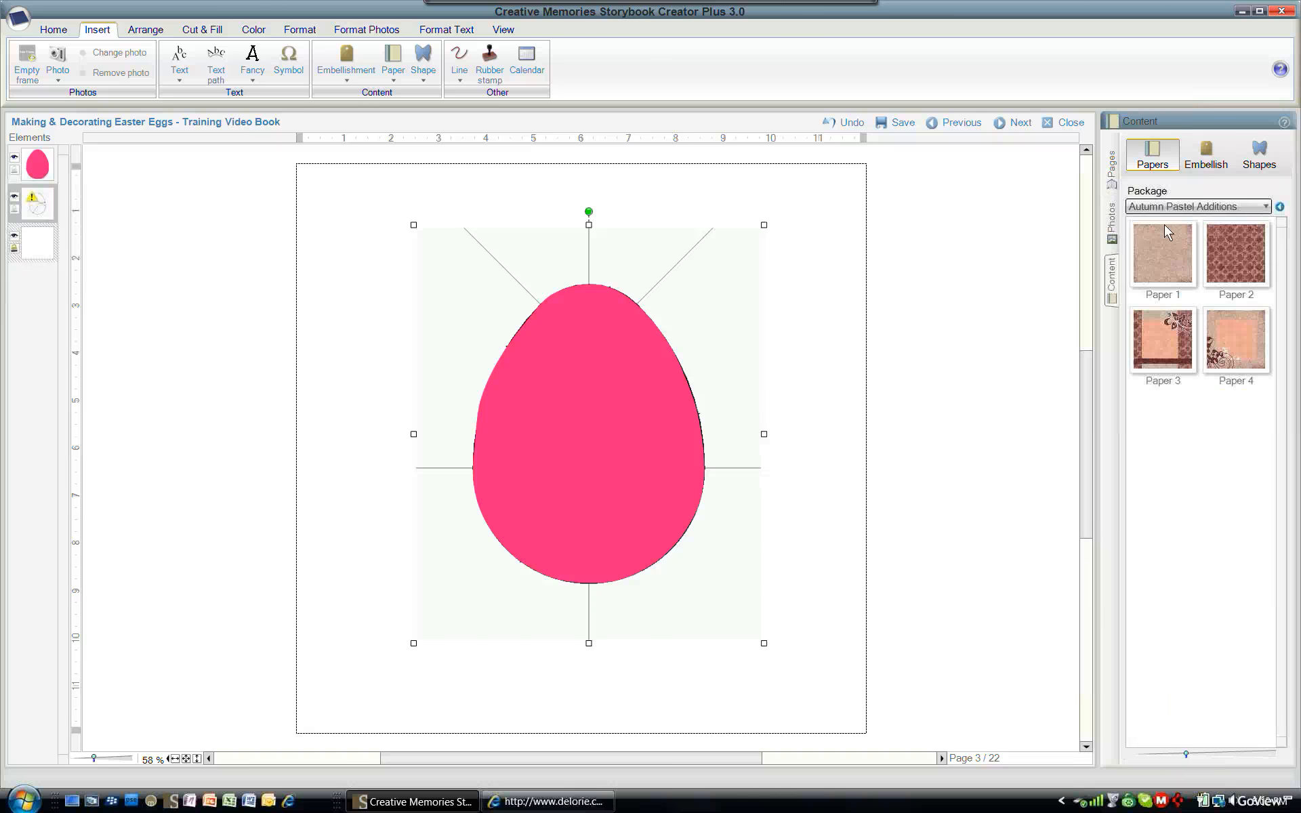
pyautogui.click(1255, 164)
pyautogui.click(1266, 207)
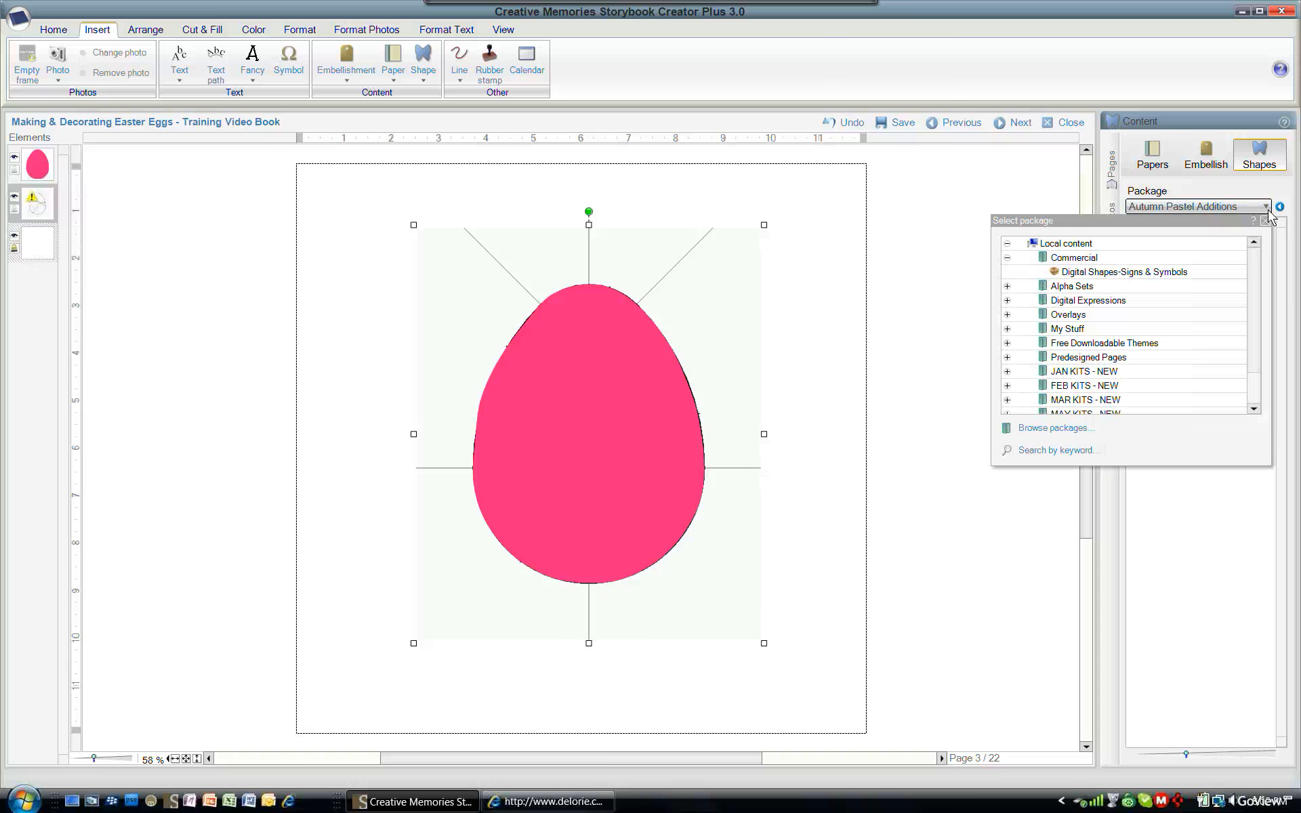
pyautogui.click(1008, 330)
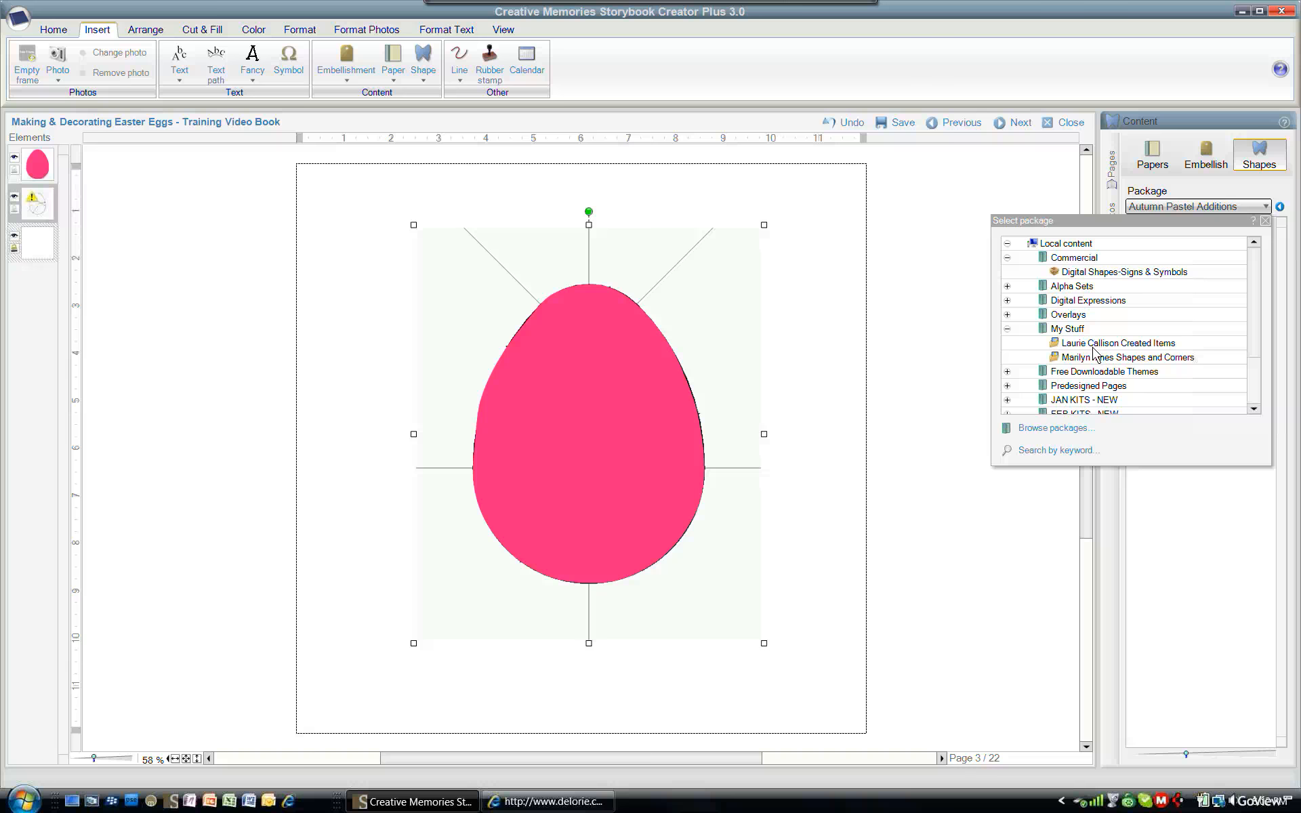
pyautogui.click(1094, 349)
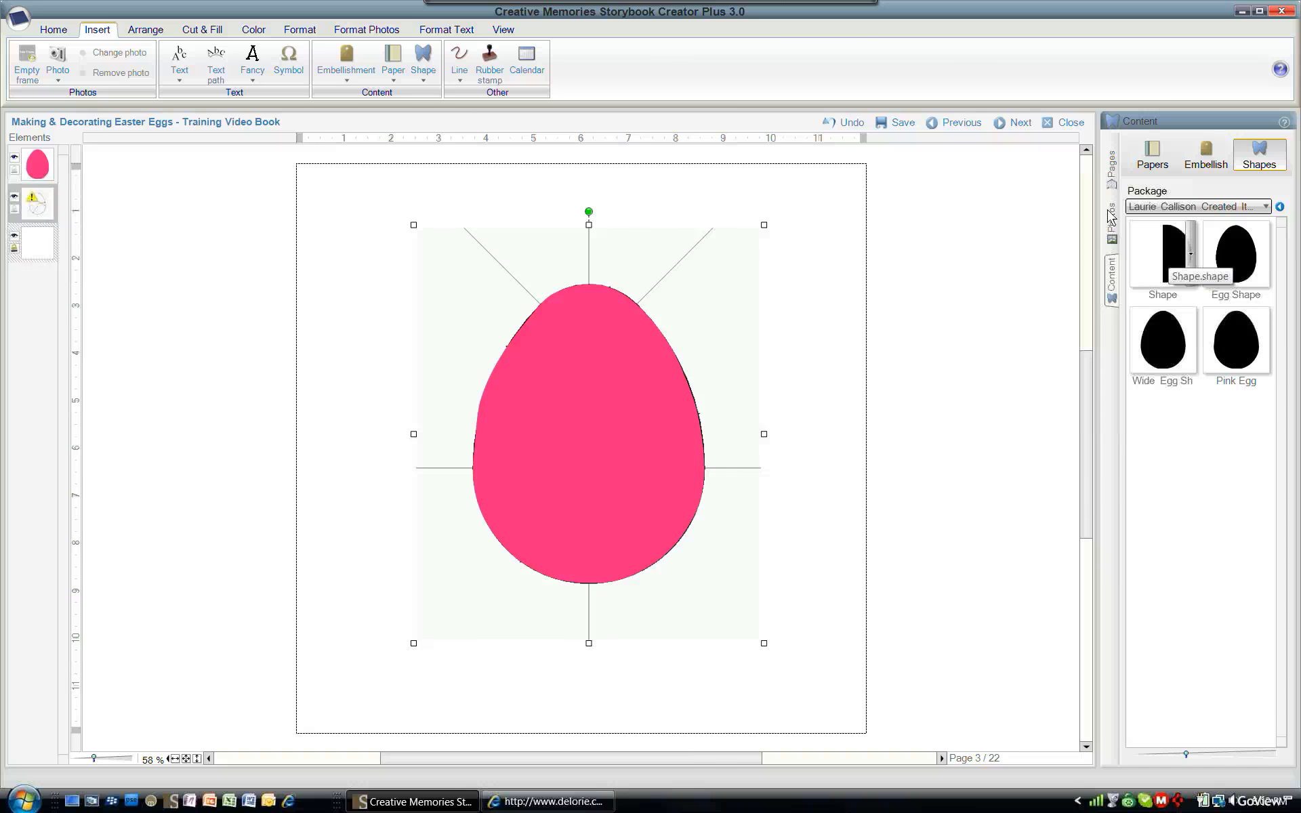
# - Go to page 4 without saving changes to the current page
pyautogui.click(1112, 170)
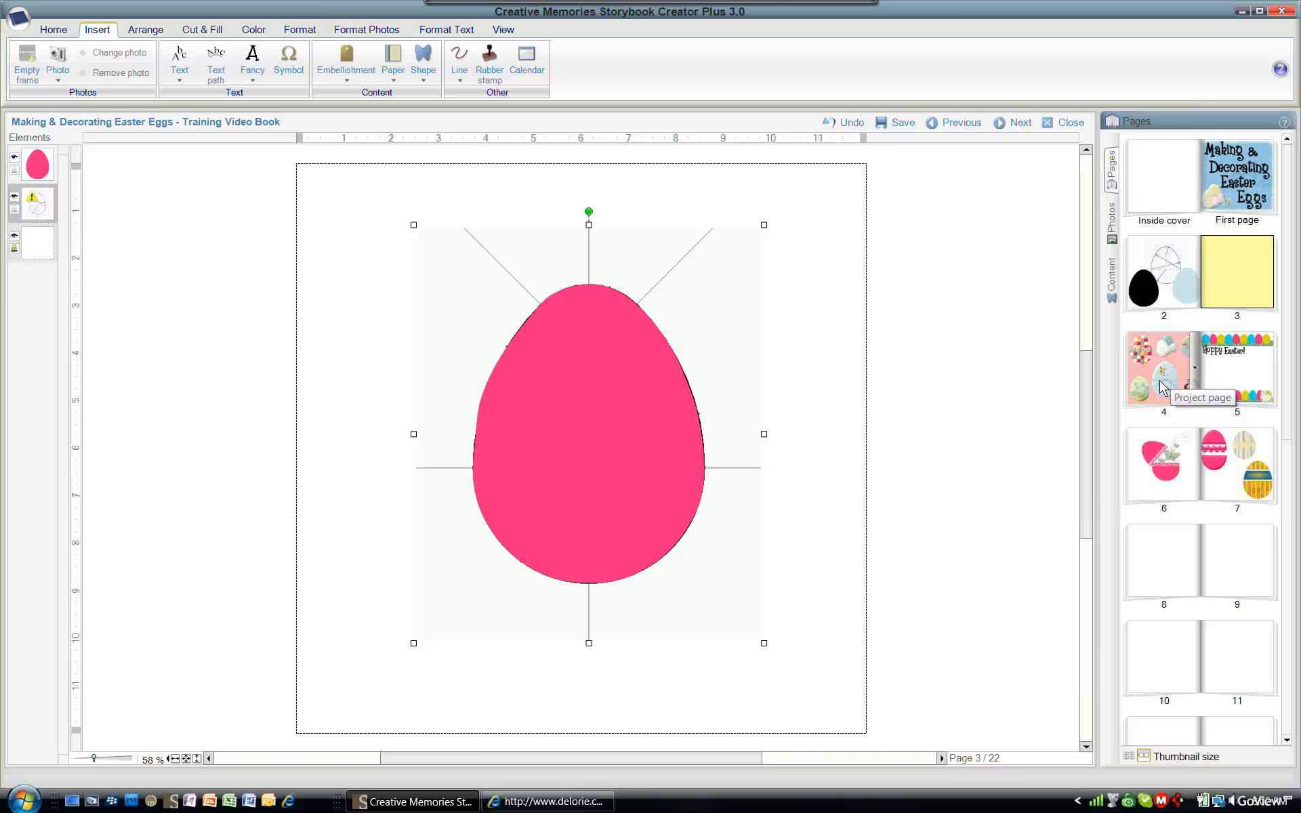
pyautogui.doubleClick(1163, 388)
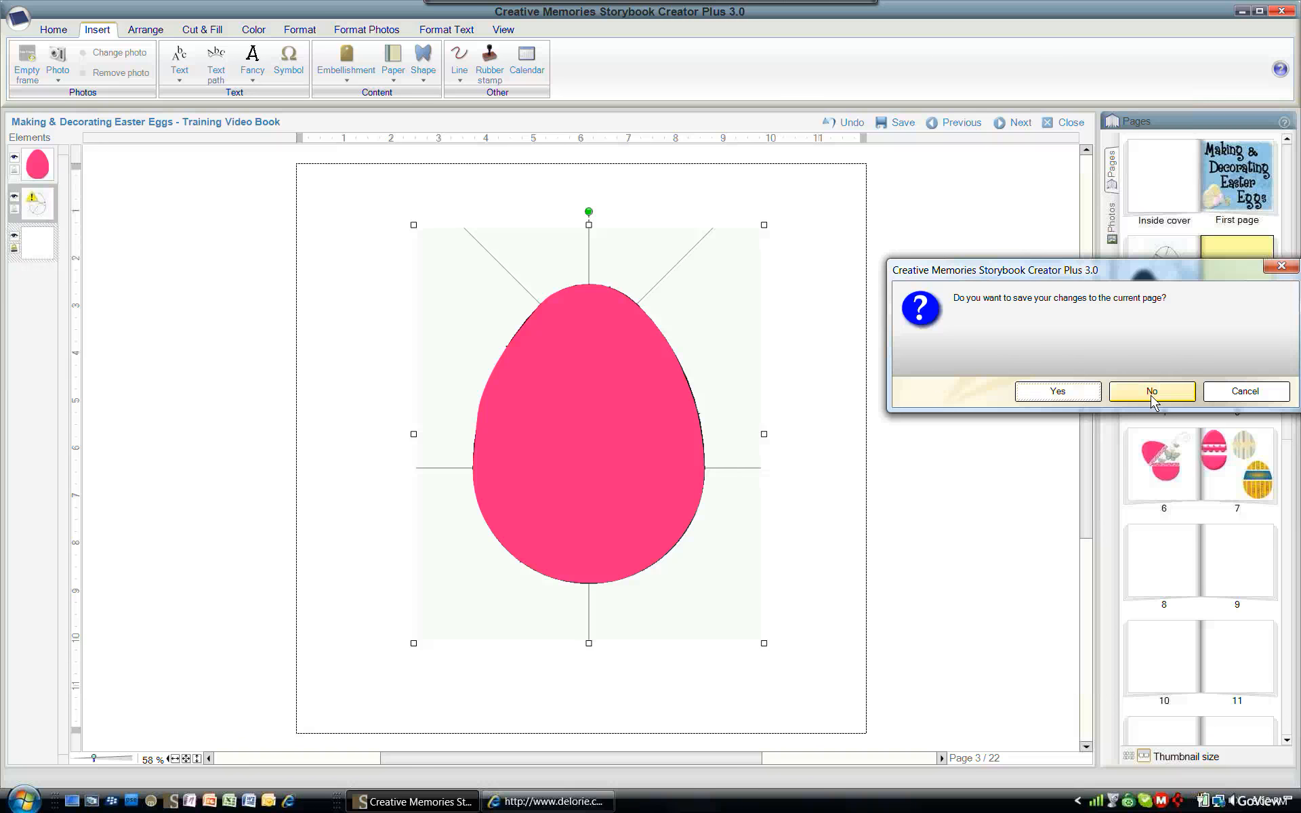
pyautogui.click(1082, 397)
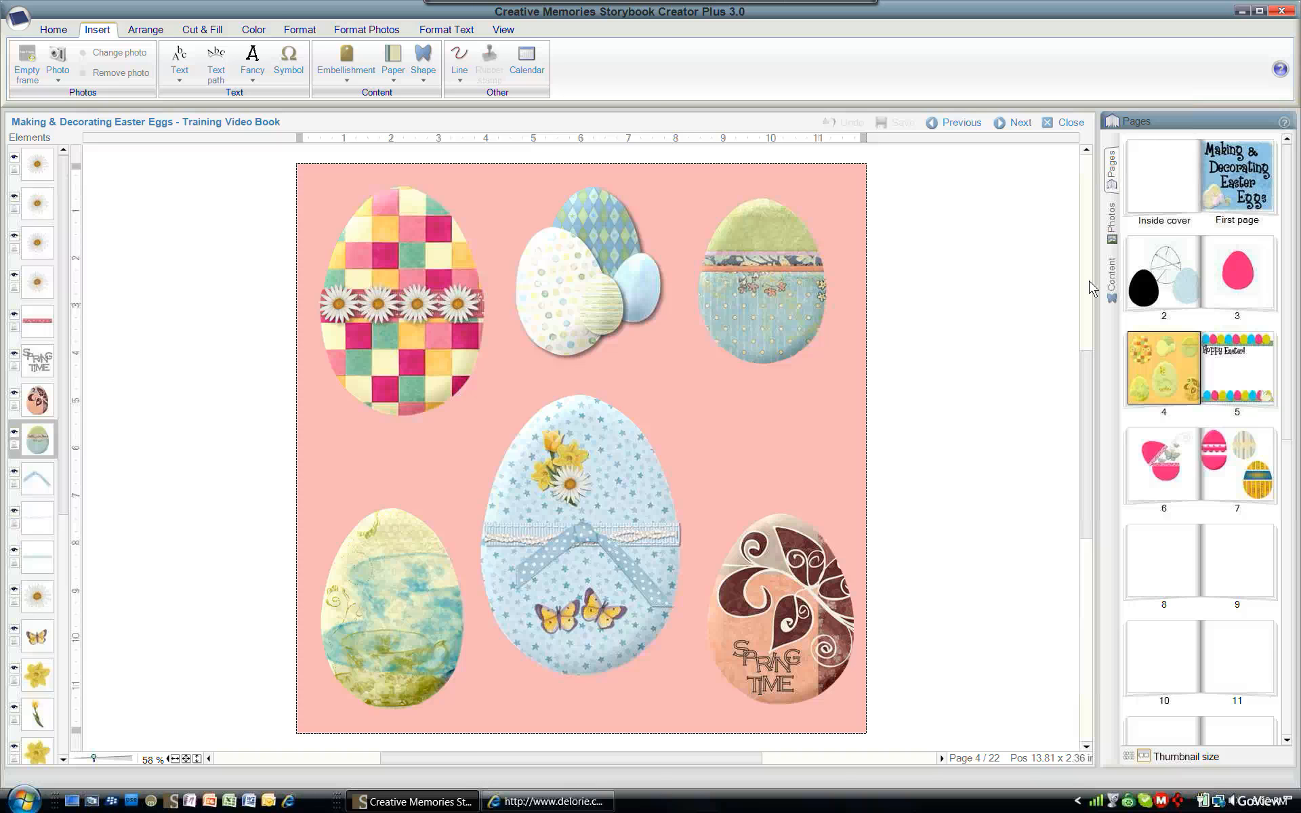
# - Open the Pink Egg shape in the Shape Editor and adjust points on its upper outline
pyautogui.click(1112, 277)
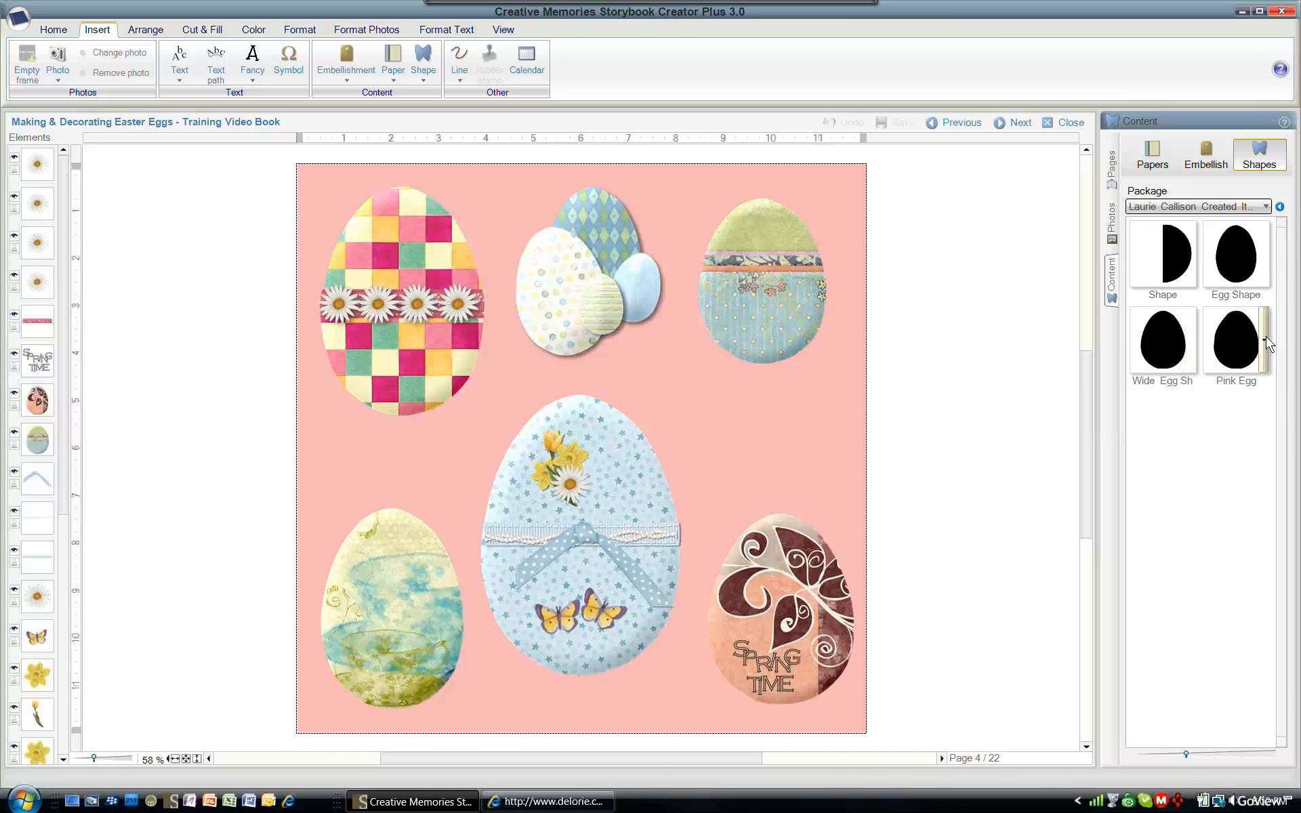
pyautogui.click(1264, 337)
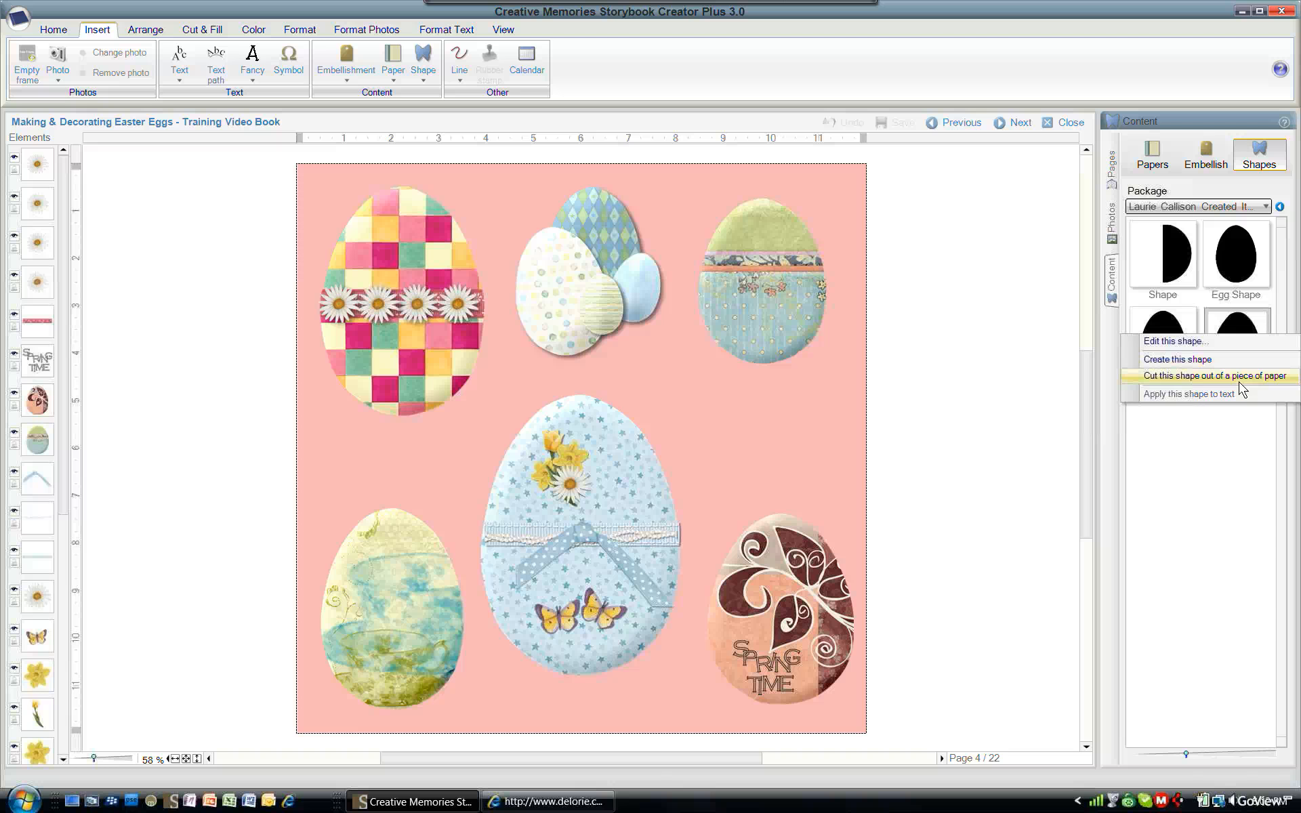
pyautogui.click(1207, 349)
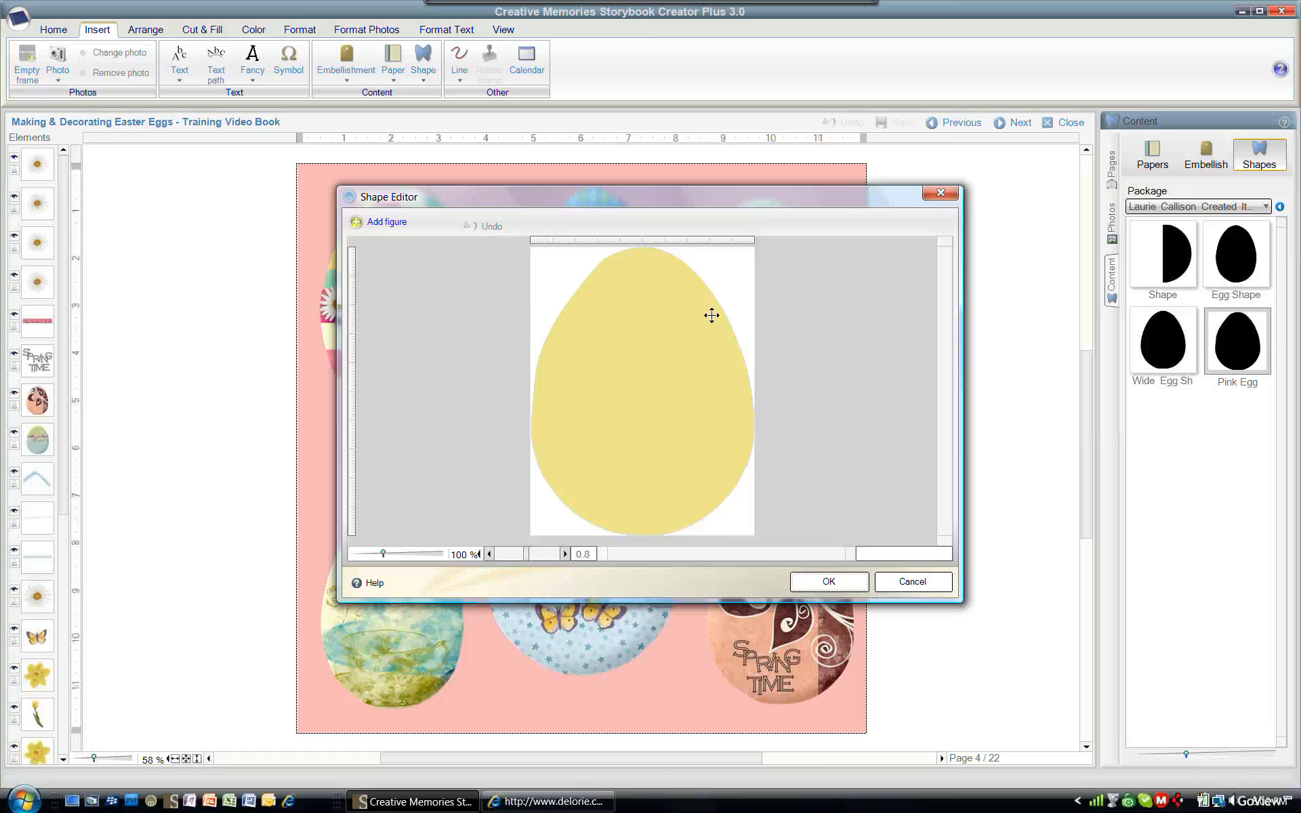
pyautogui.click(592, 304)
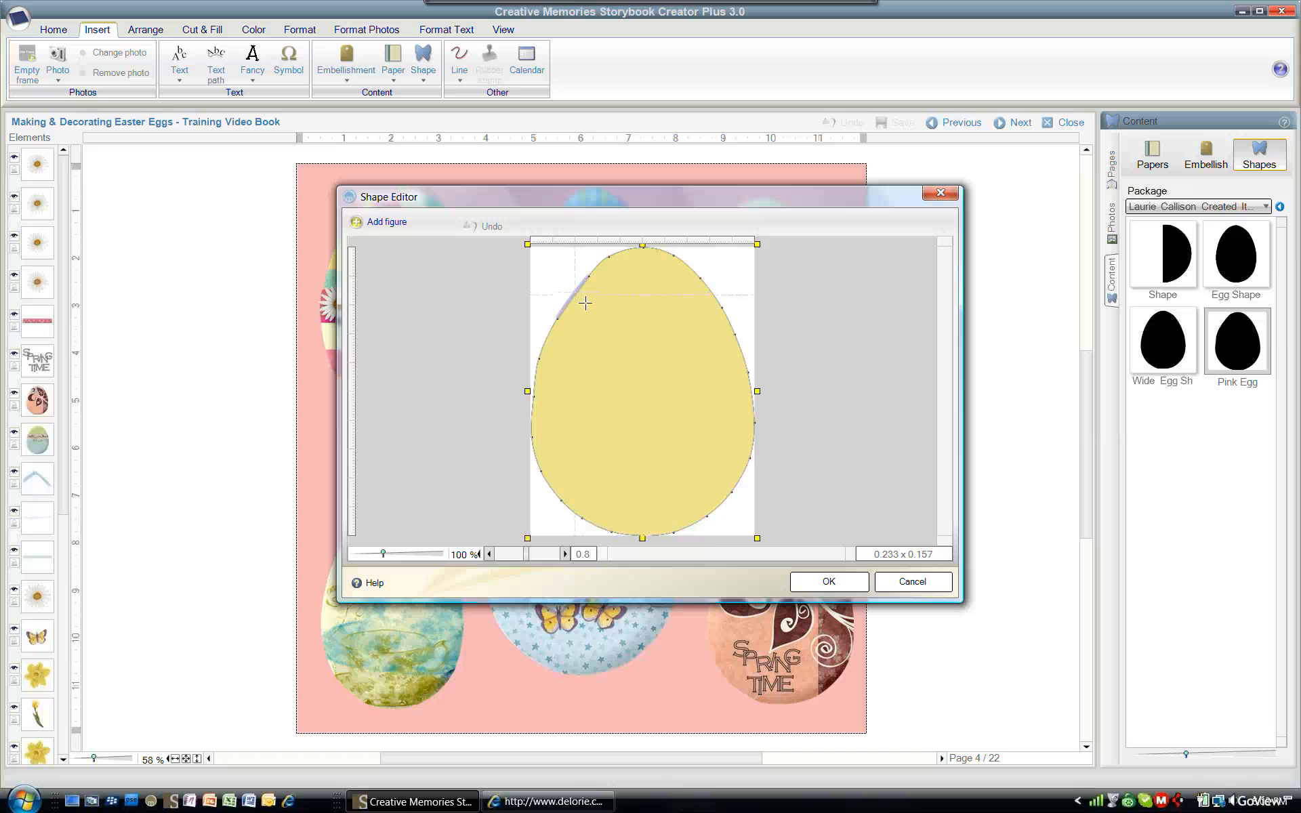
pyautogui.click(580, 298)
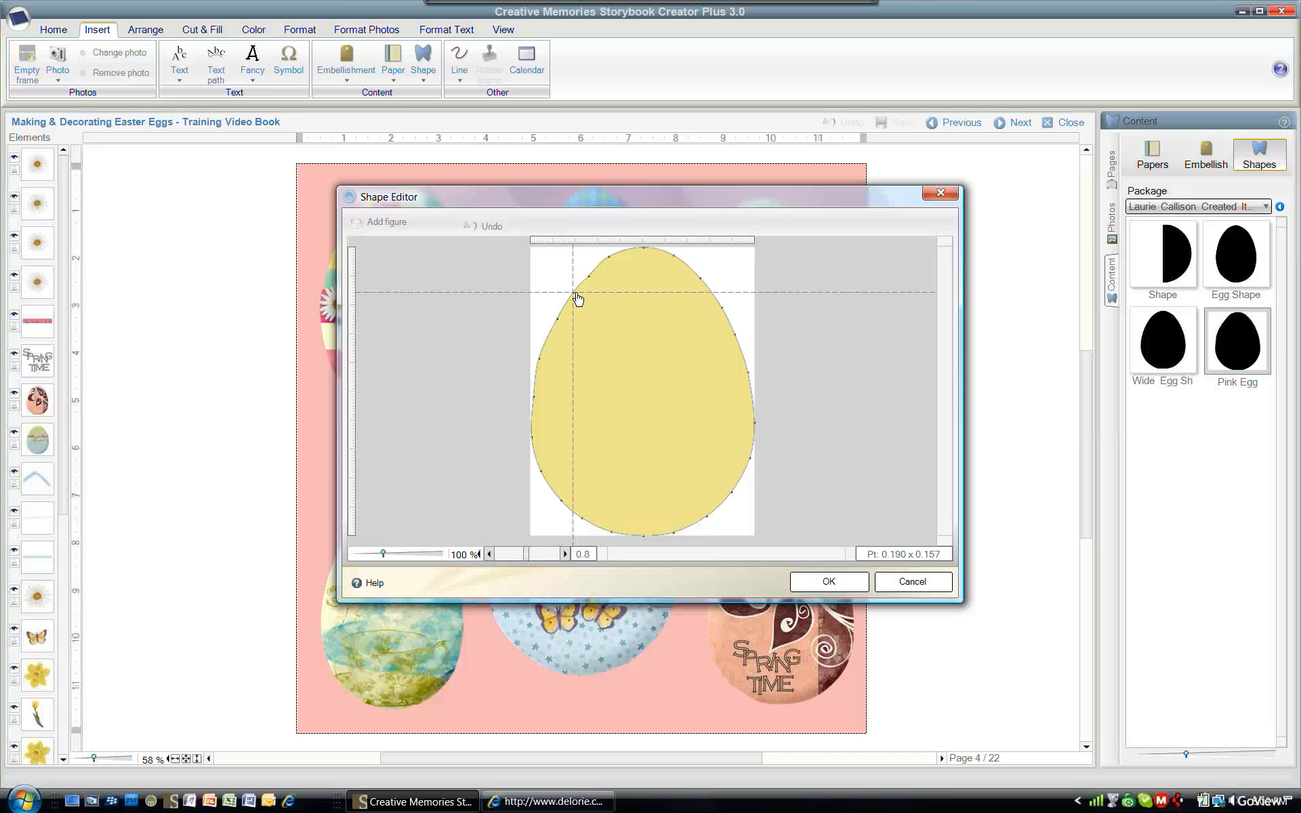
pyautogui.click(566, 333)
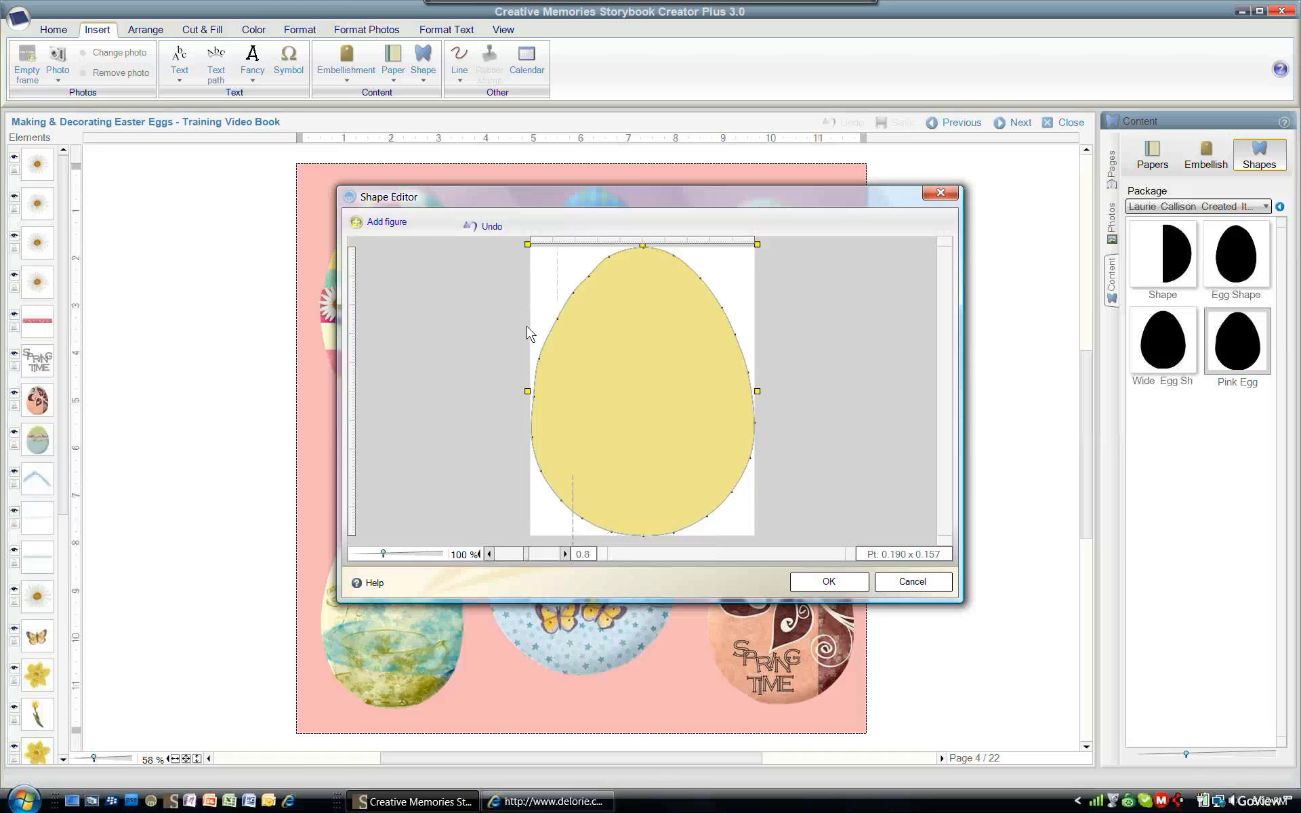
pyautogui.click(613, 263)
pyautogui.click(620, 270)
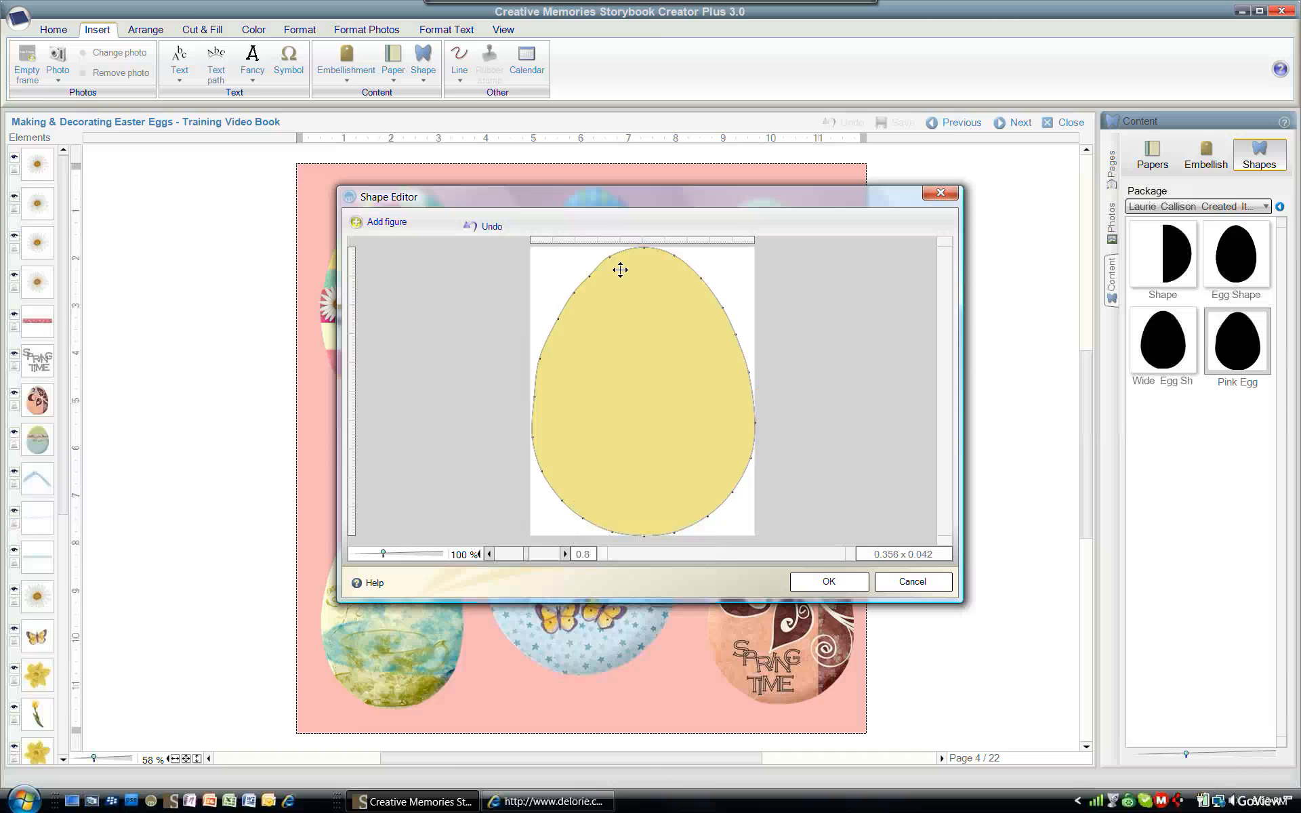
# - Add a 10 by 10 tab grid to the shape, then cancel the Shape Editor
pyautogui.rightClick(803, 295)
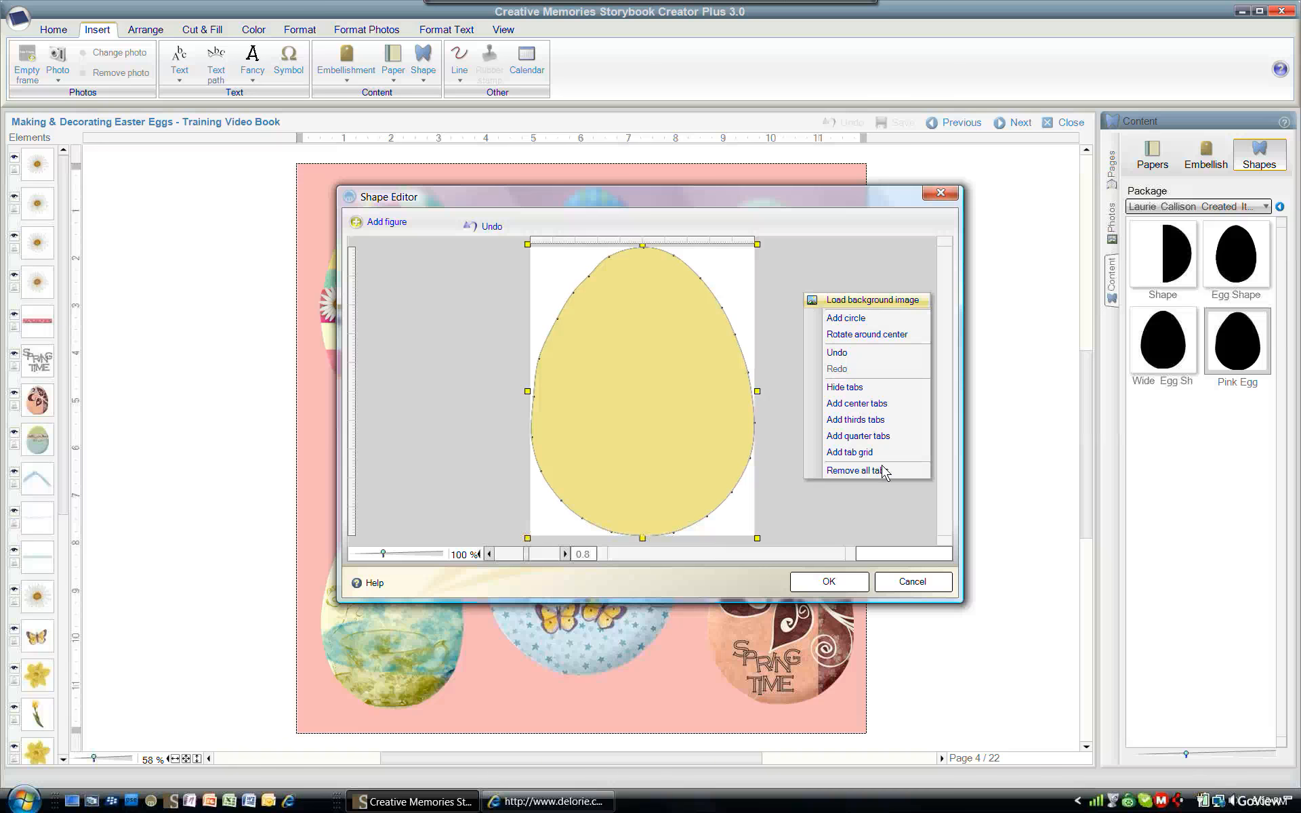
pyautogui.click(881, 454)
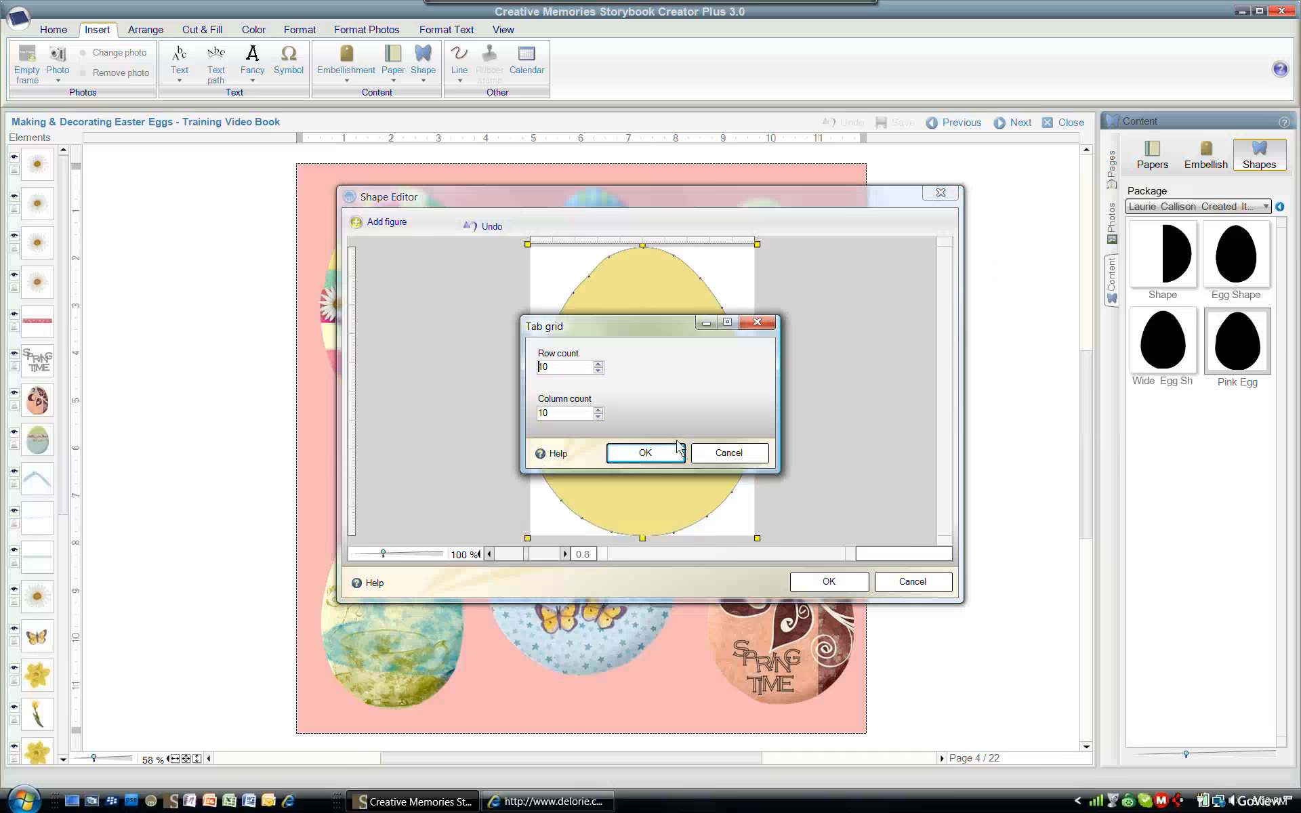
pyautogui.click(645, 454)
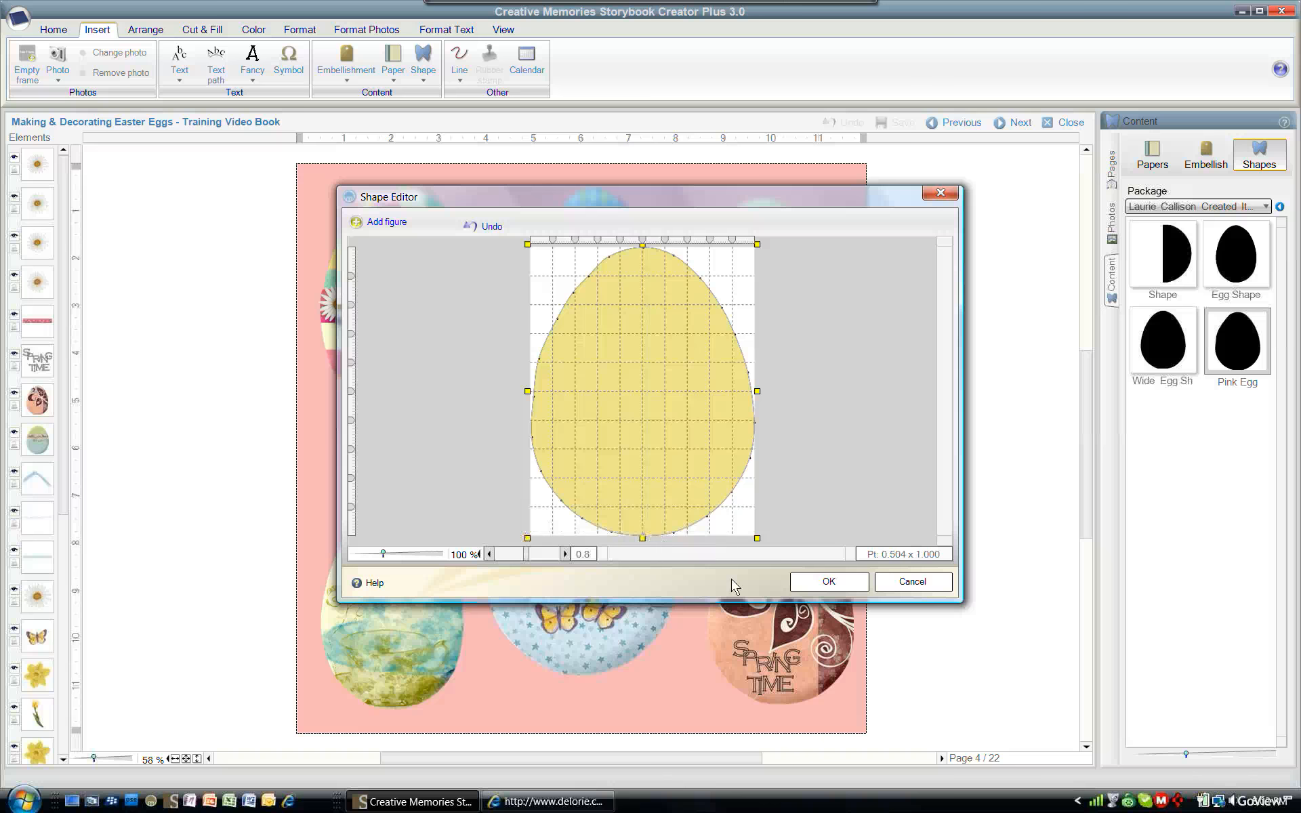
pyautogui.click(916, 585)
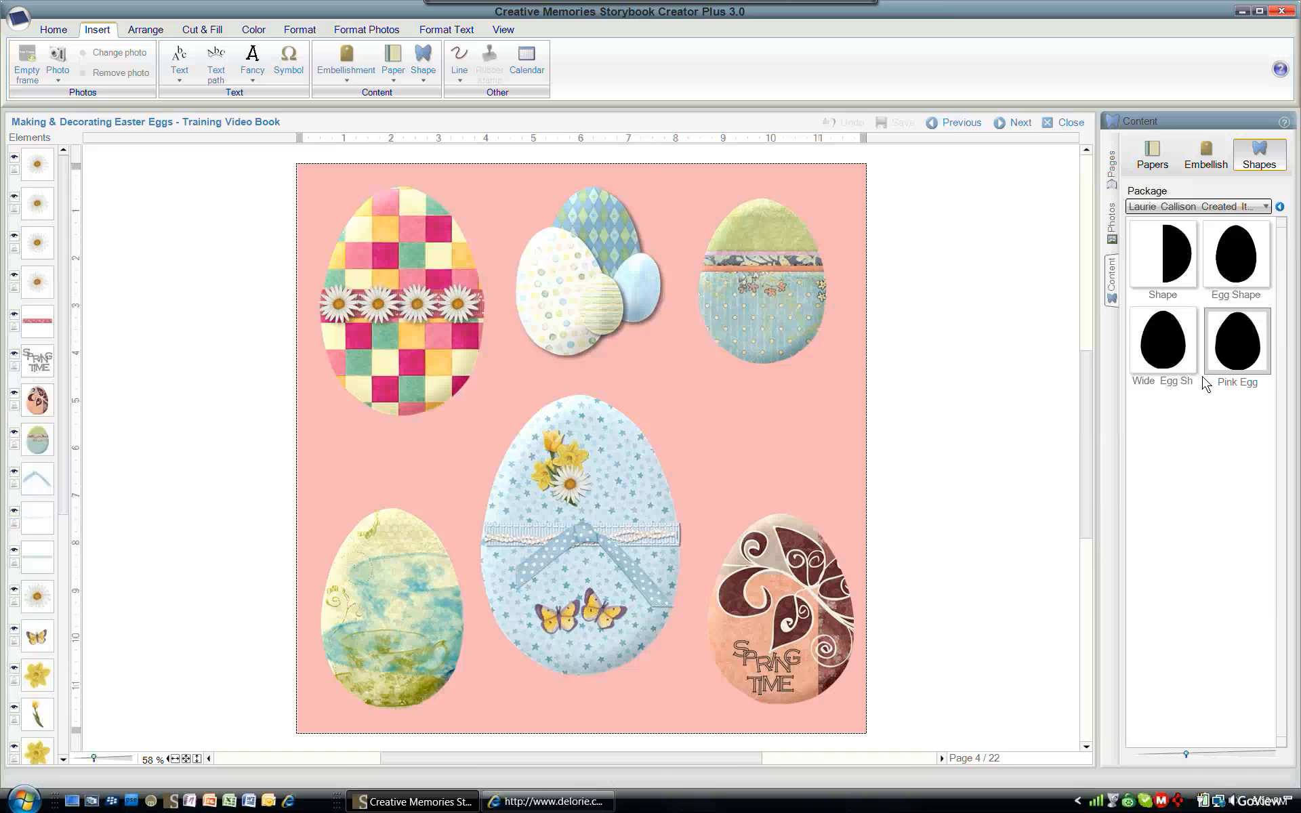
# - Create the Pink Egg shape on page 4 without using the original aspect ratio
pyautogui.click(1267, 344)
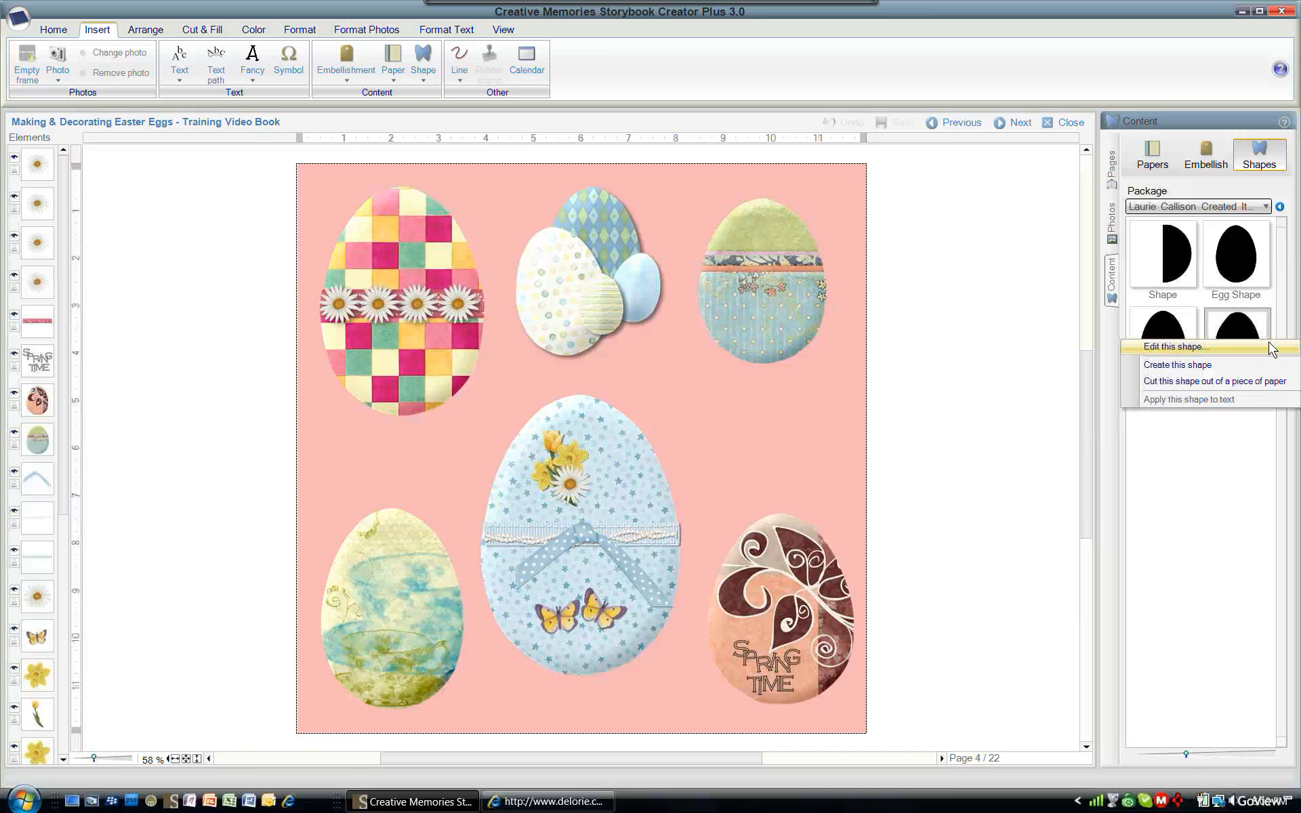
pyautogui.click(1244, 370)
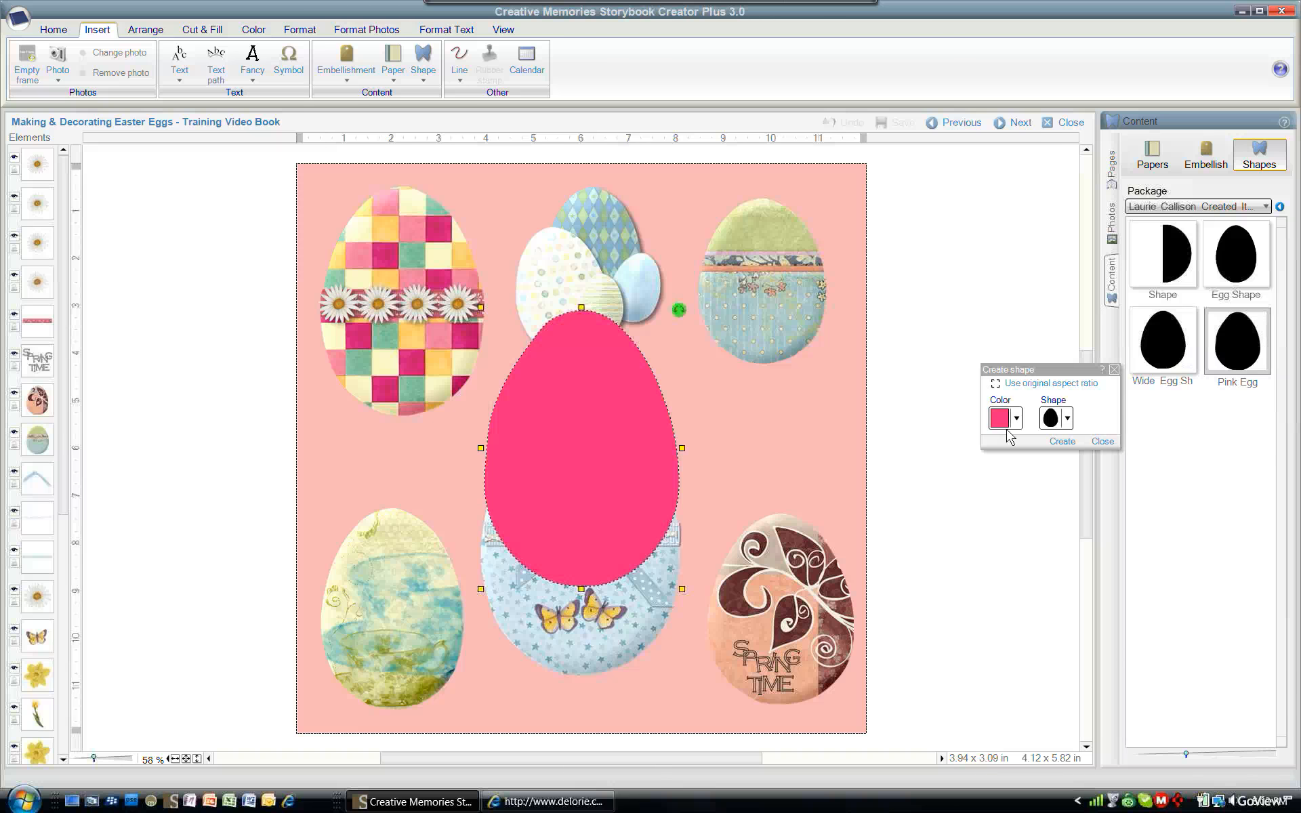
pyautogui.click(996, 388)
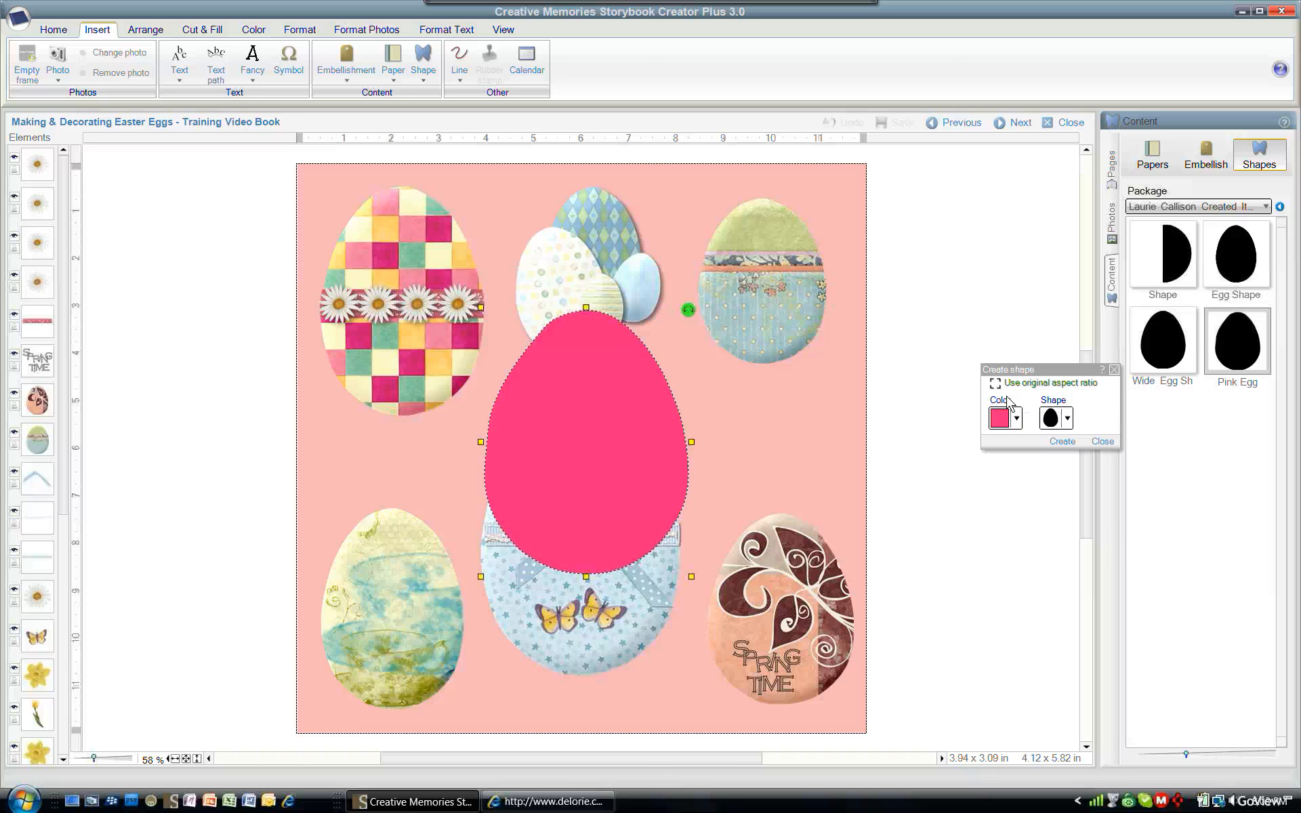
pyautogui.click(1061, 442)
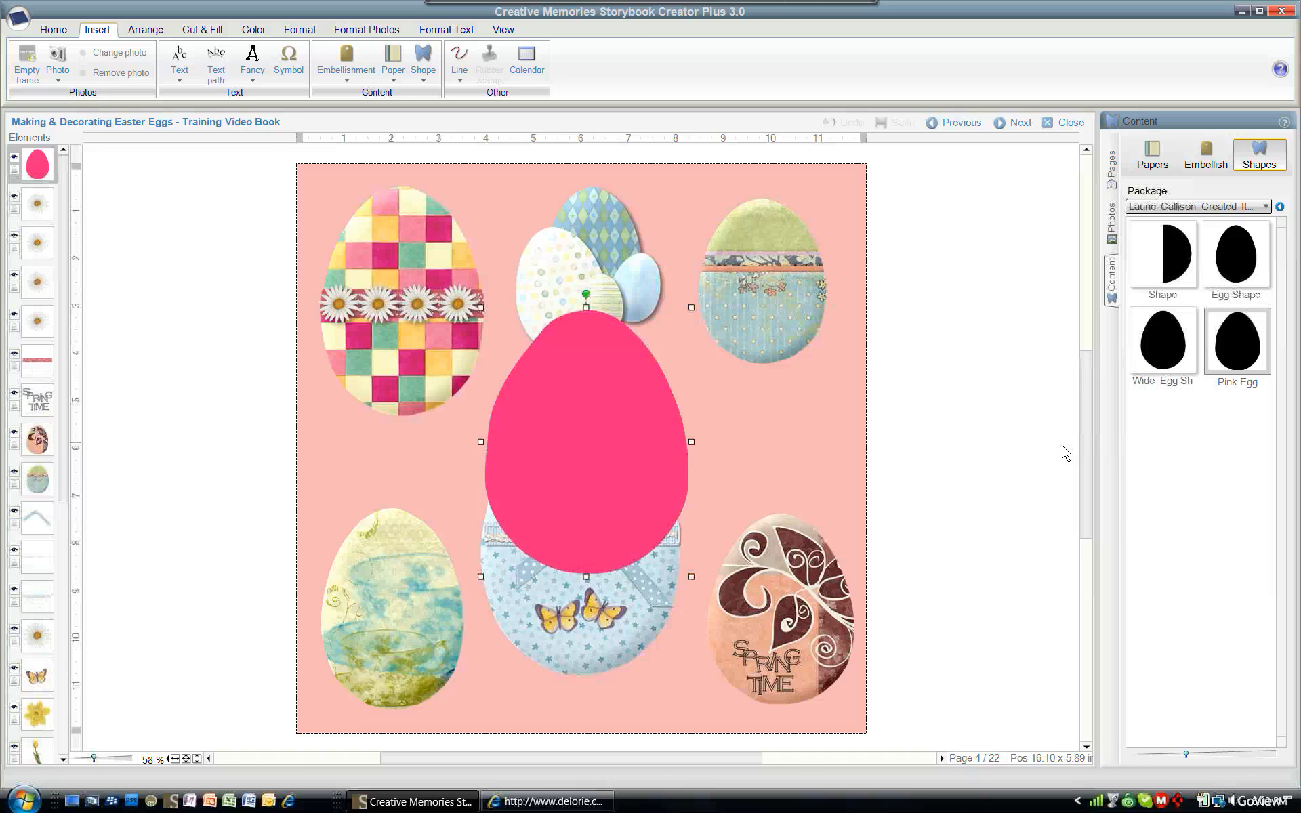
# - Delete the pink egg shape from the page
pyautogui.rightClick(639, 418)
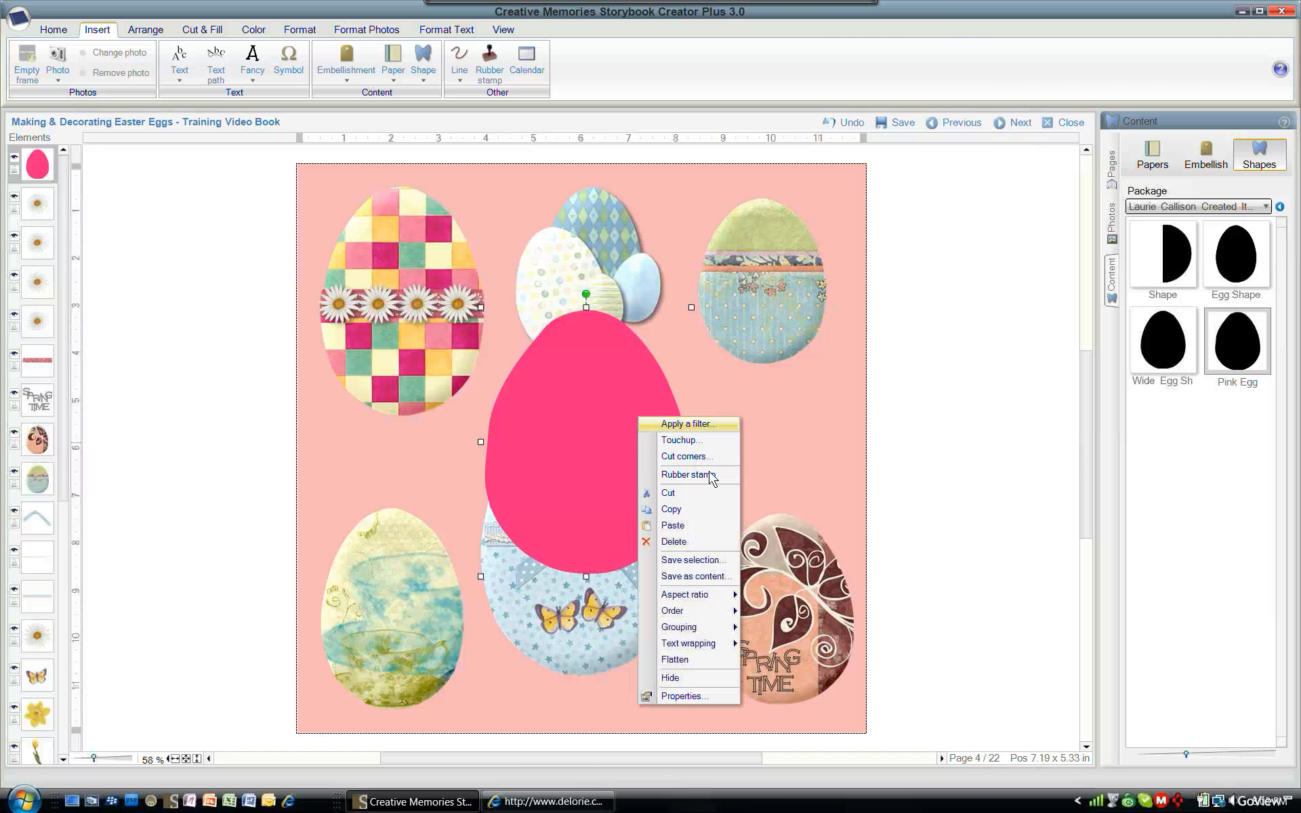
pyautogui.click(700, 543)
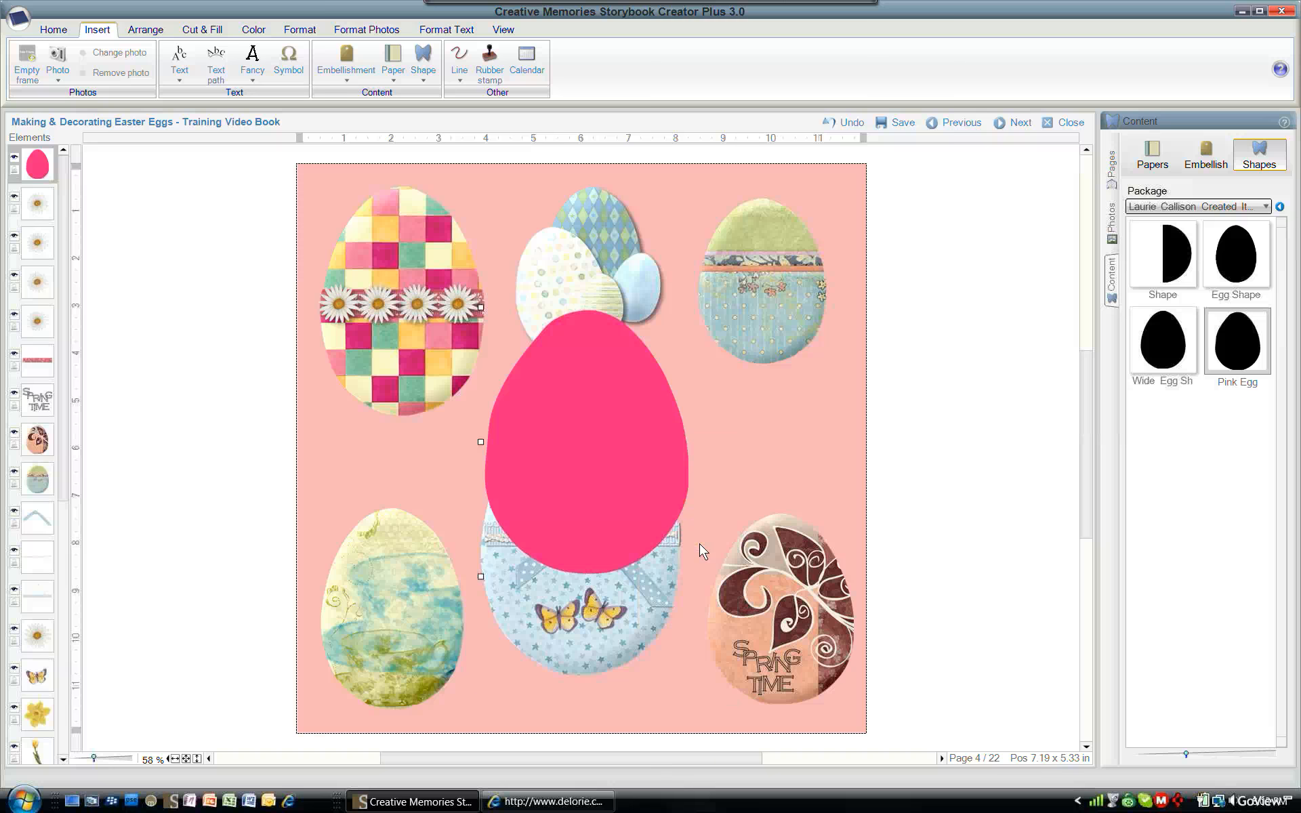
# - Cut the Wide Egg shape out of Autumn Pastel Additions Paper 3, positioning the cutter over the swirl design
pyautogui.rightClick(1192, 351)
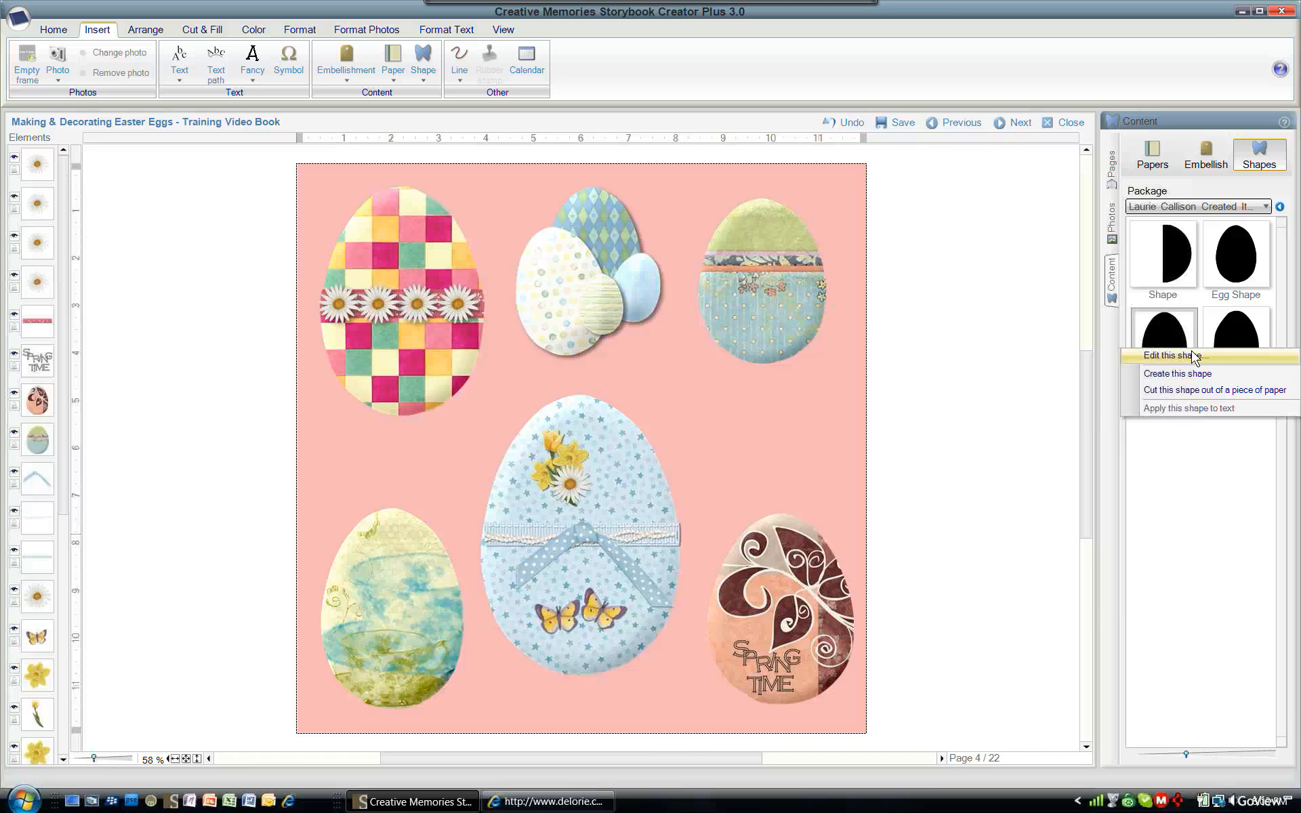
pyautogui.click(1190, 395)
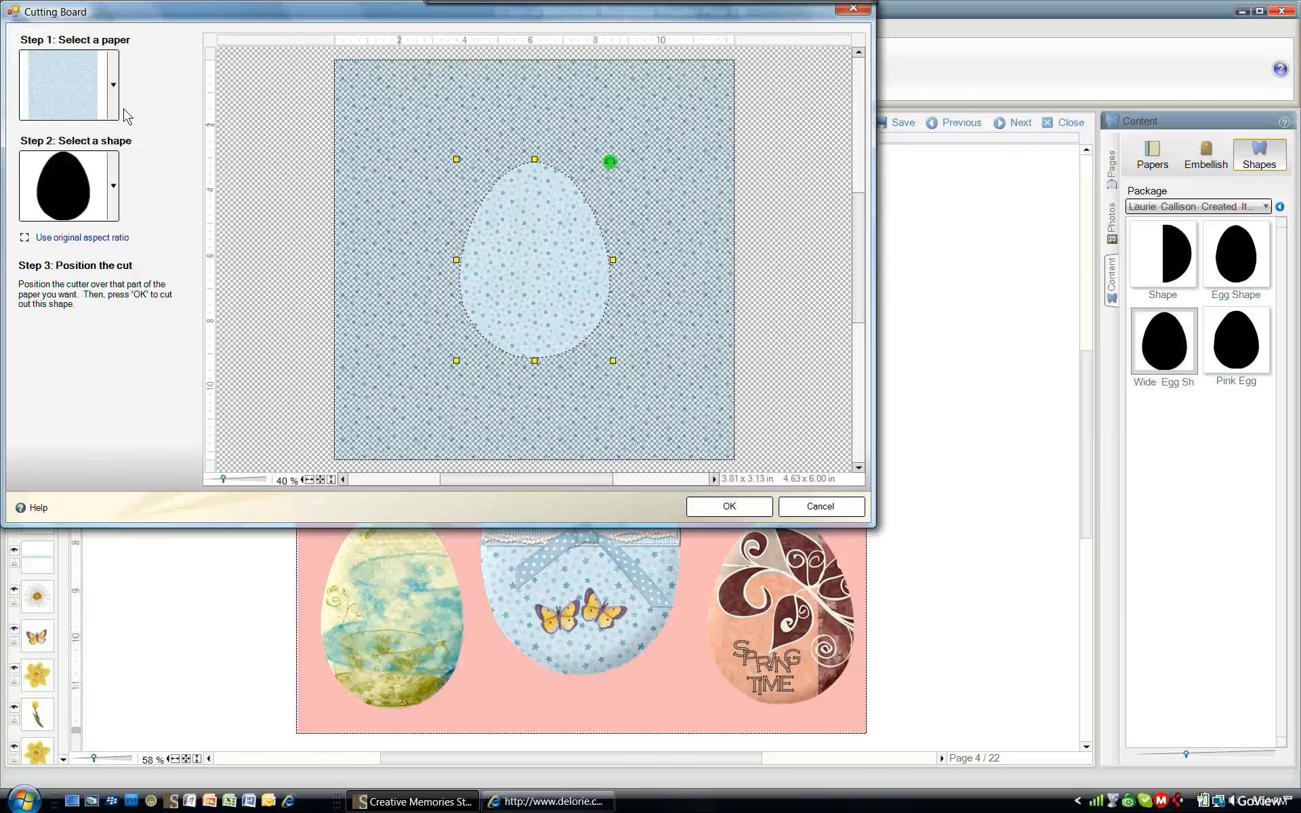
pyautogui.click(113, 85)
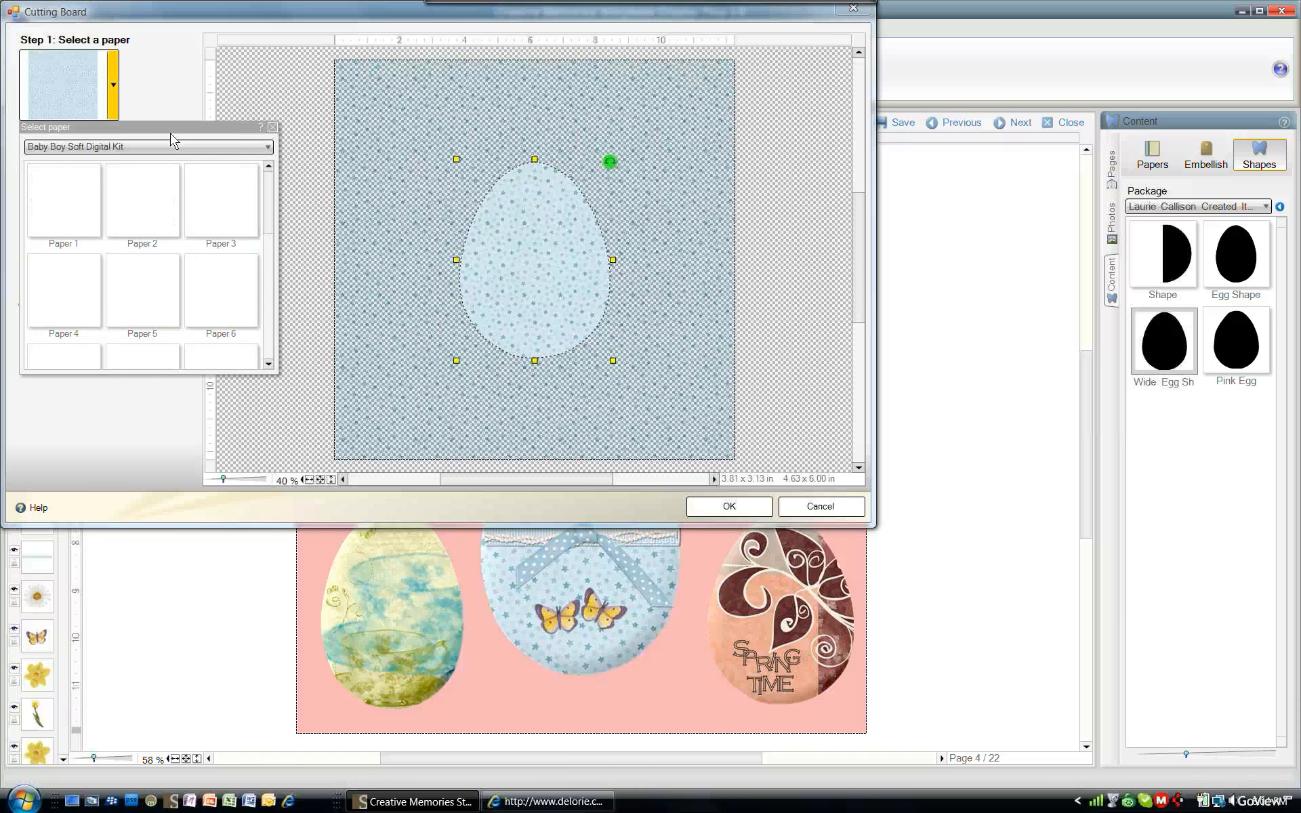
pyautogui.click(268, 146)
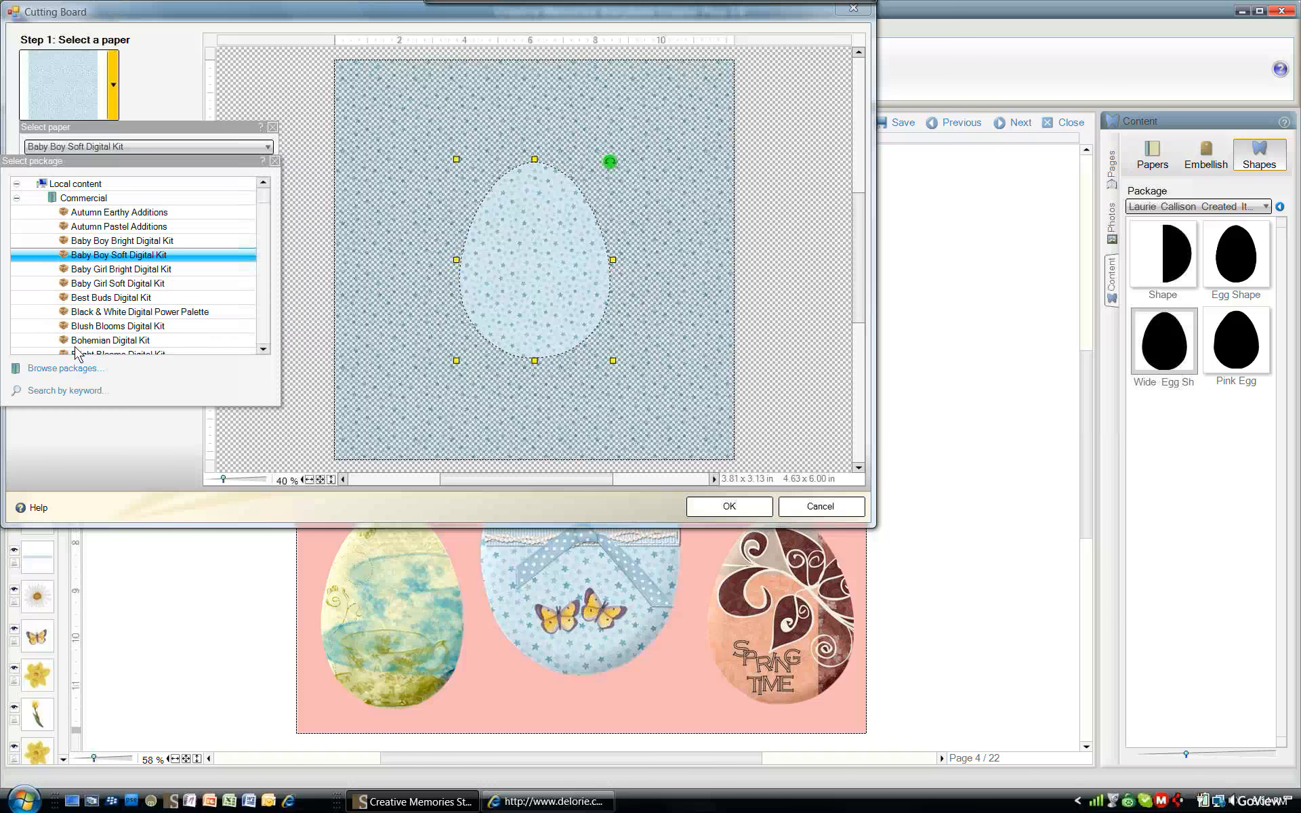
pyautogui.click(73, 226)
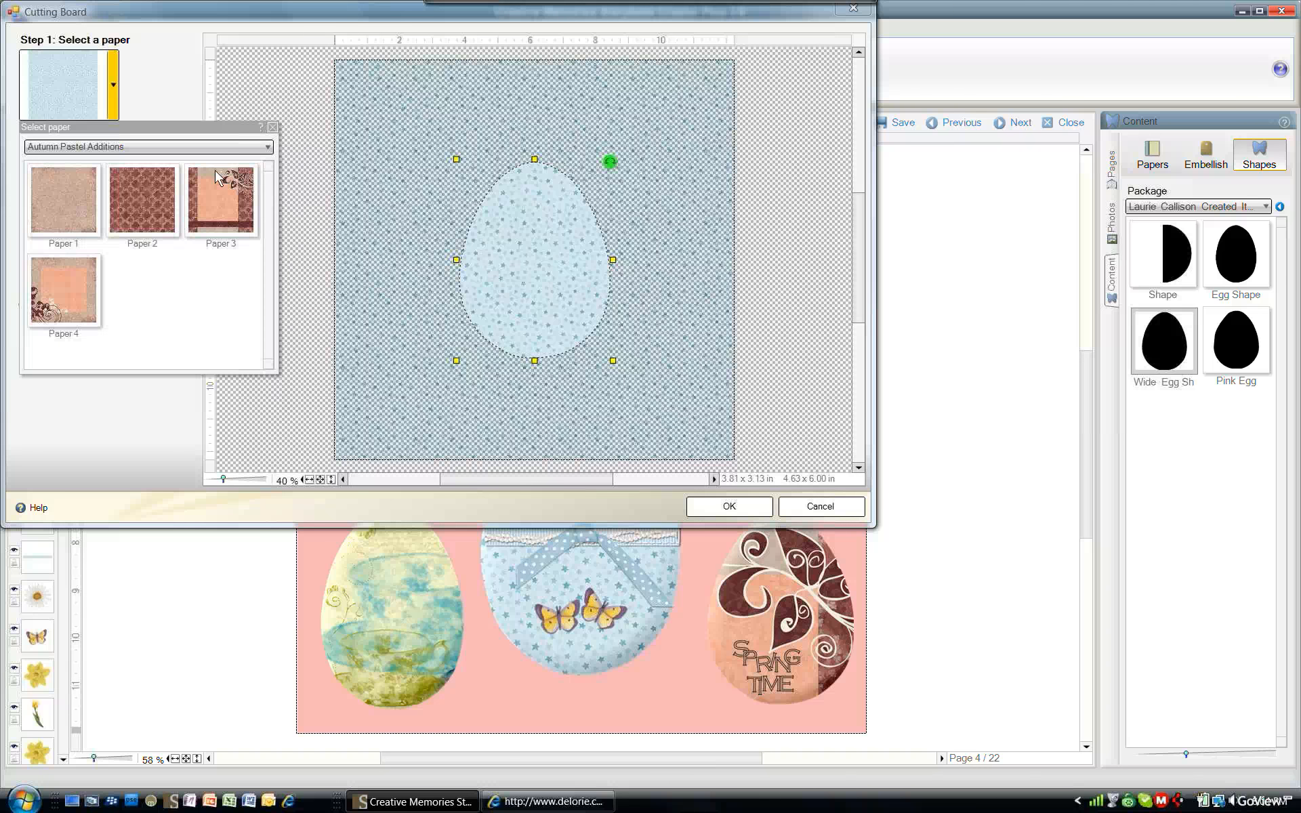
pyautogui.click(227, 203)
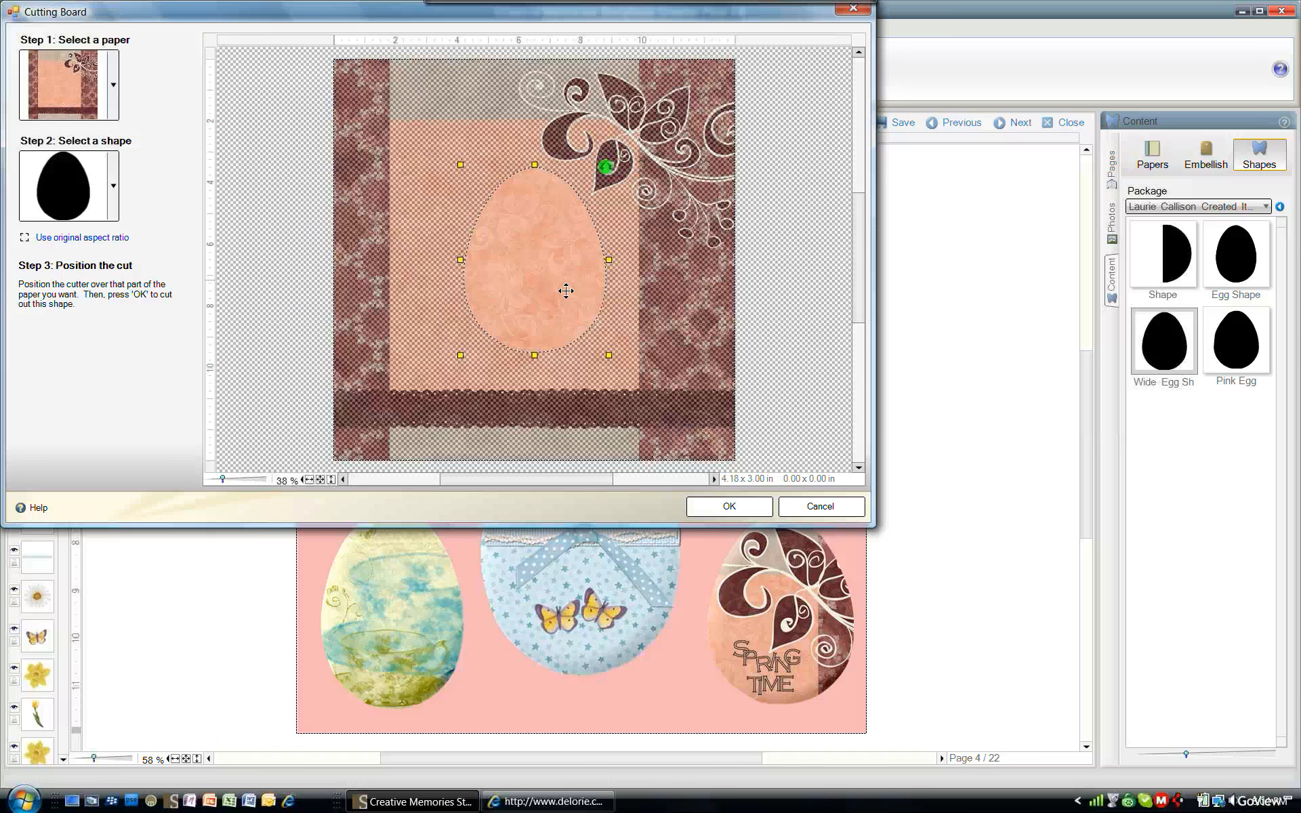
pyautogui.moveTo(566, 290); pyautogui.dragTo(633, 180)
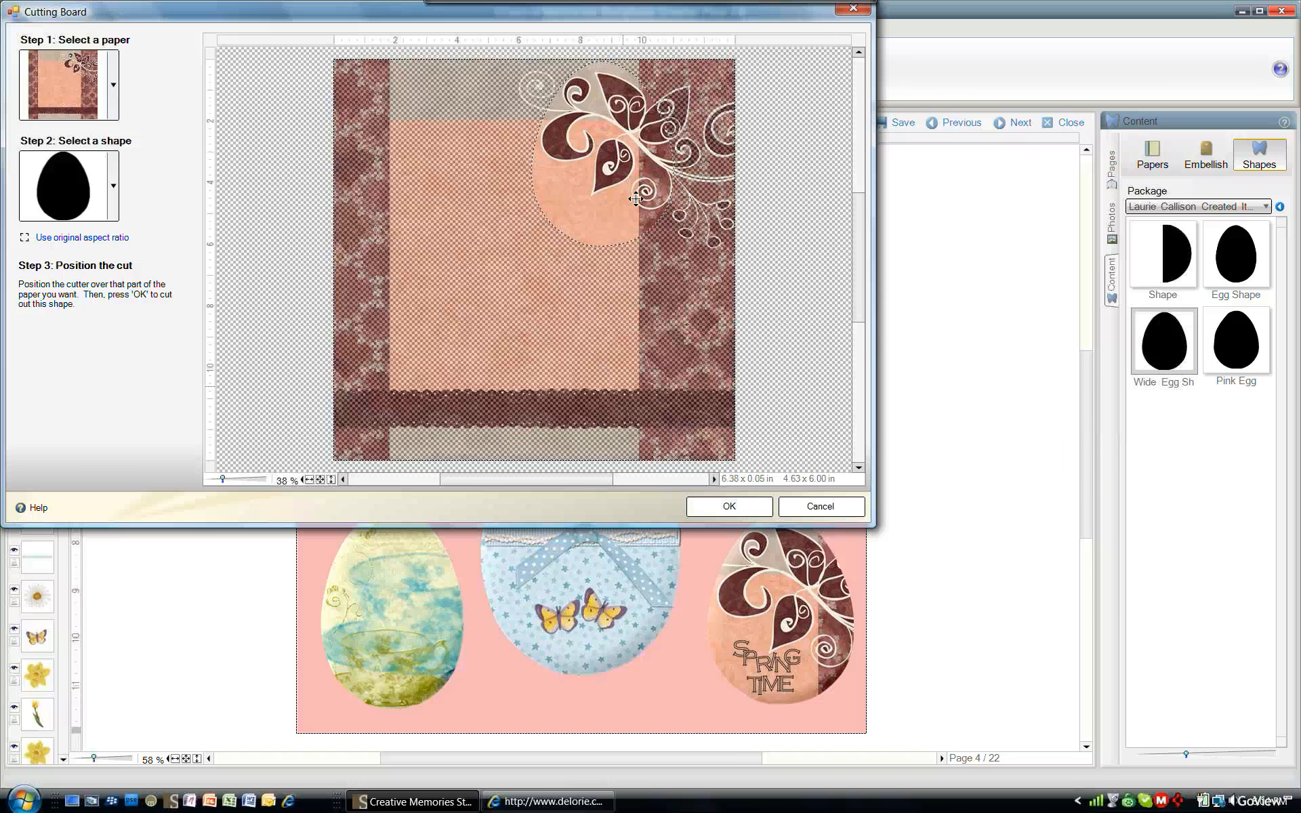
pyautogui.click(734, 507)
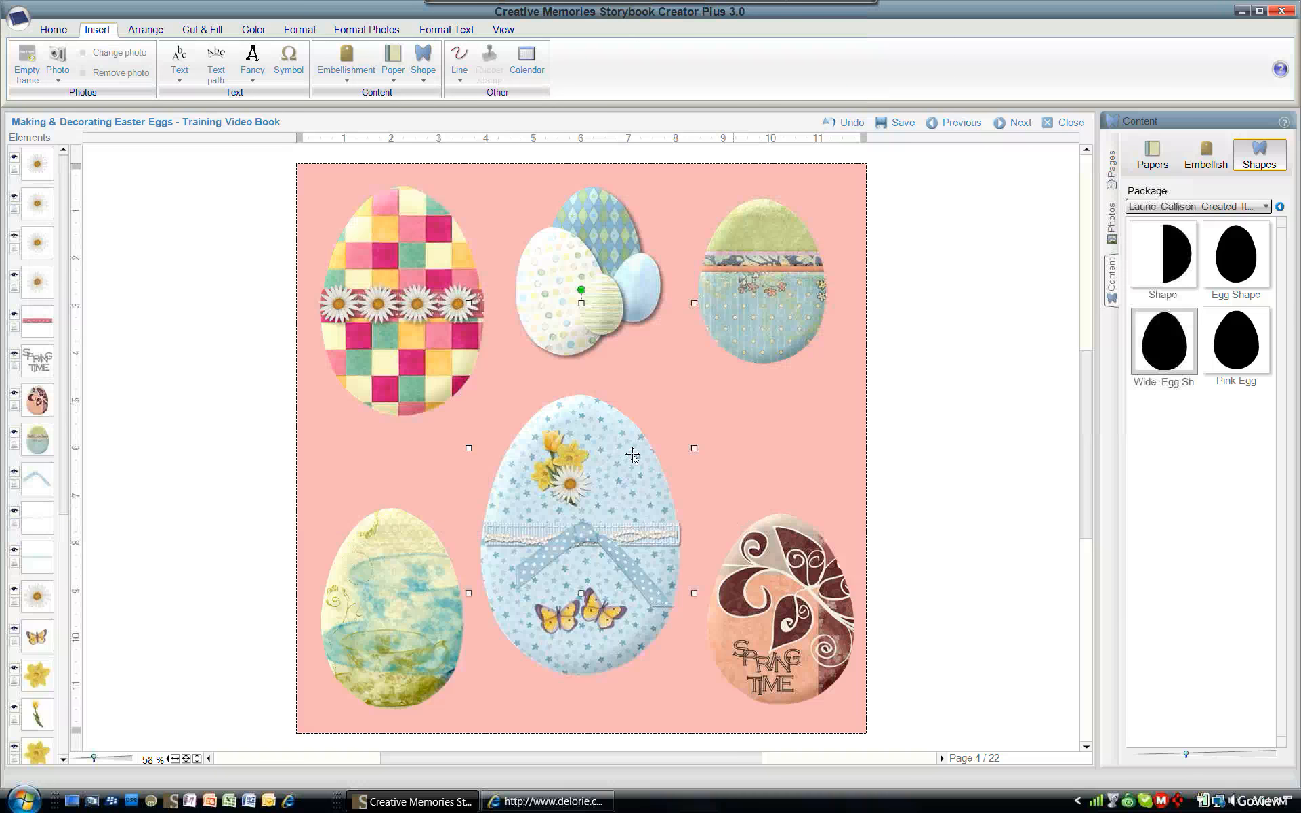
# - Move the cut swirl egg onto the page above the Spring Time egg and shrink it to fit
pyautogui.moveTo(930, 409); pyautogui.dragTo(999, 380)
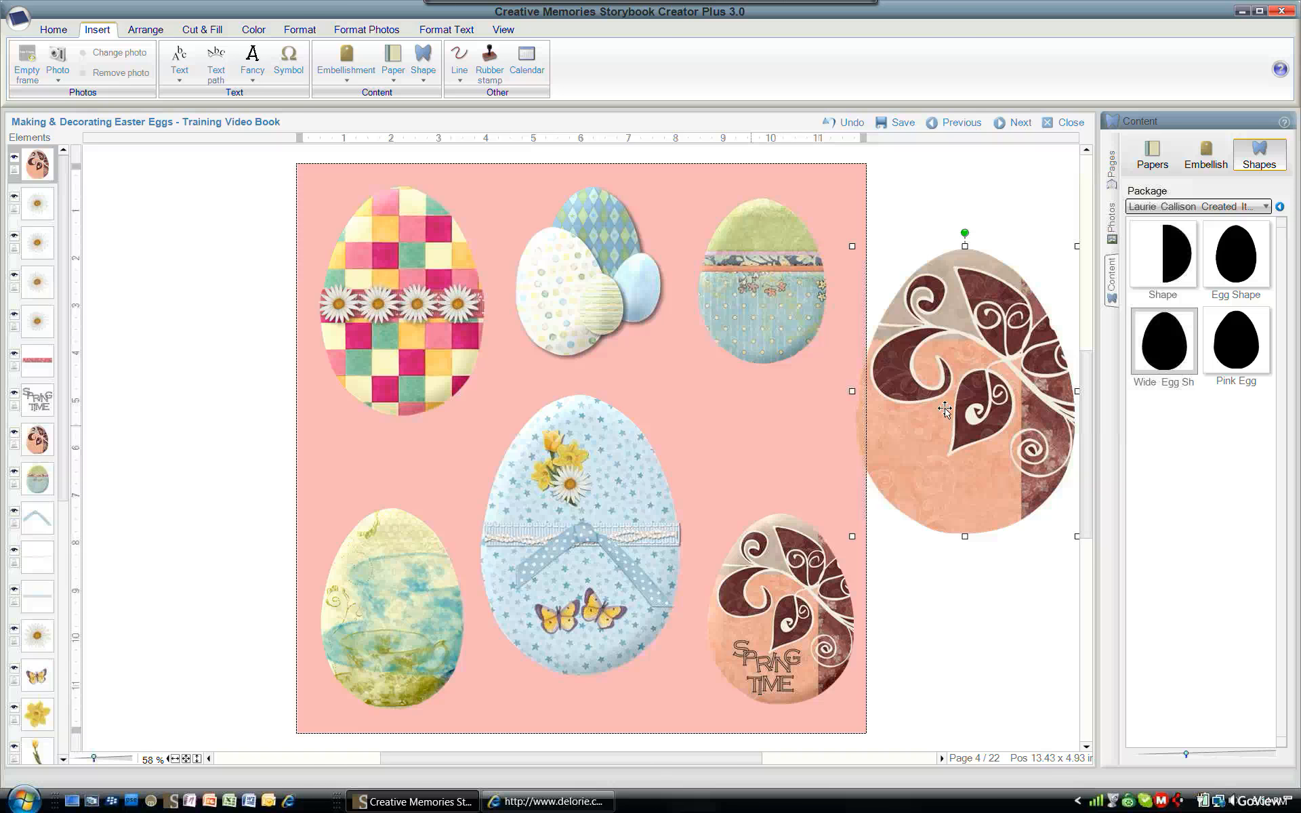
pyautogui.moveTo(945, 409); pyautogui.dragTo(800, 441)
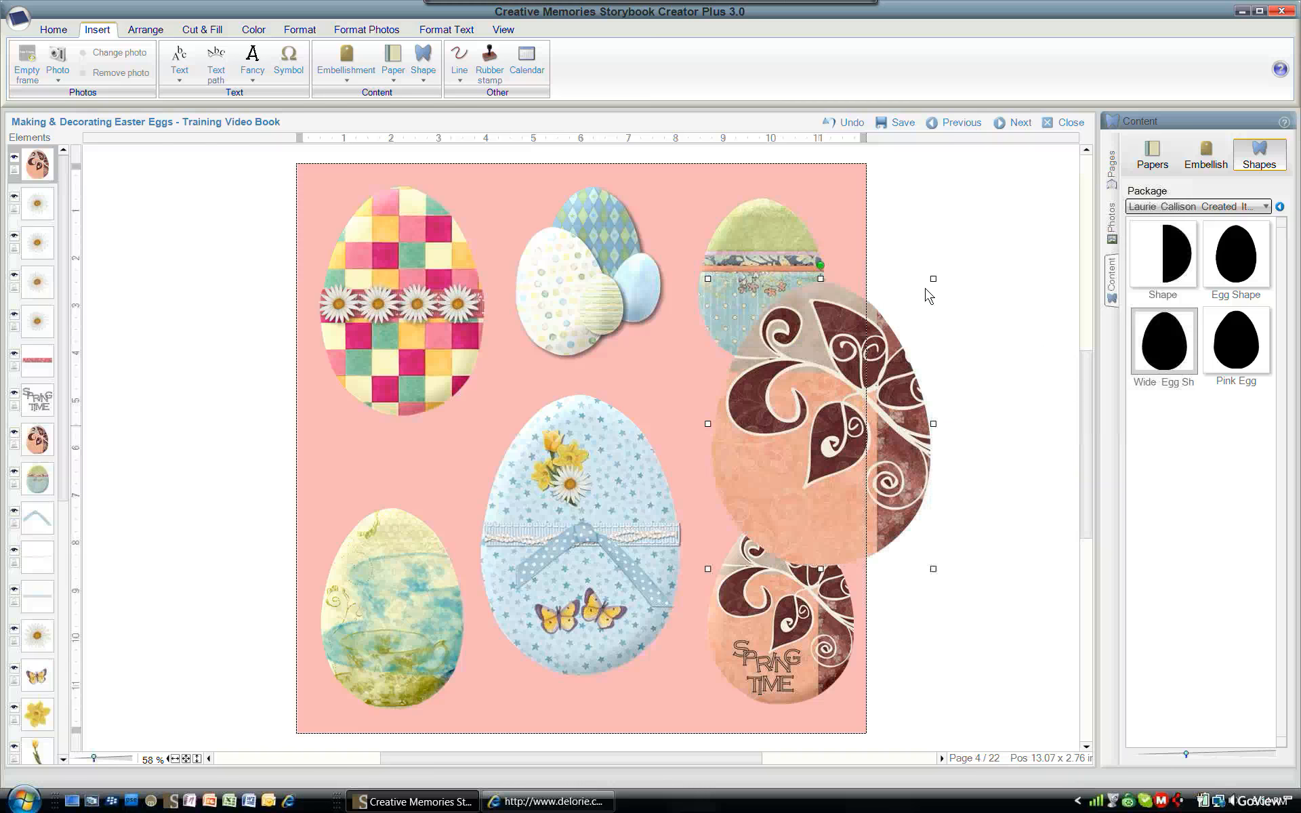
pyautogui.moveTo(853, 367); pyautogui.dragTo(814, 412)
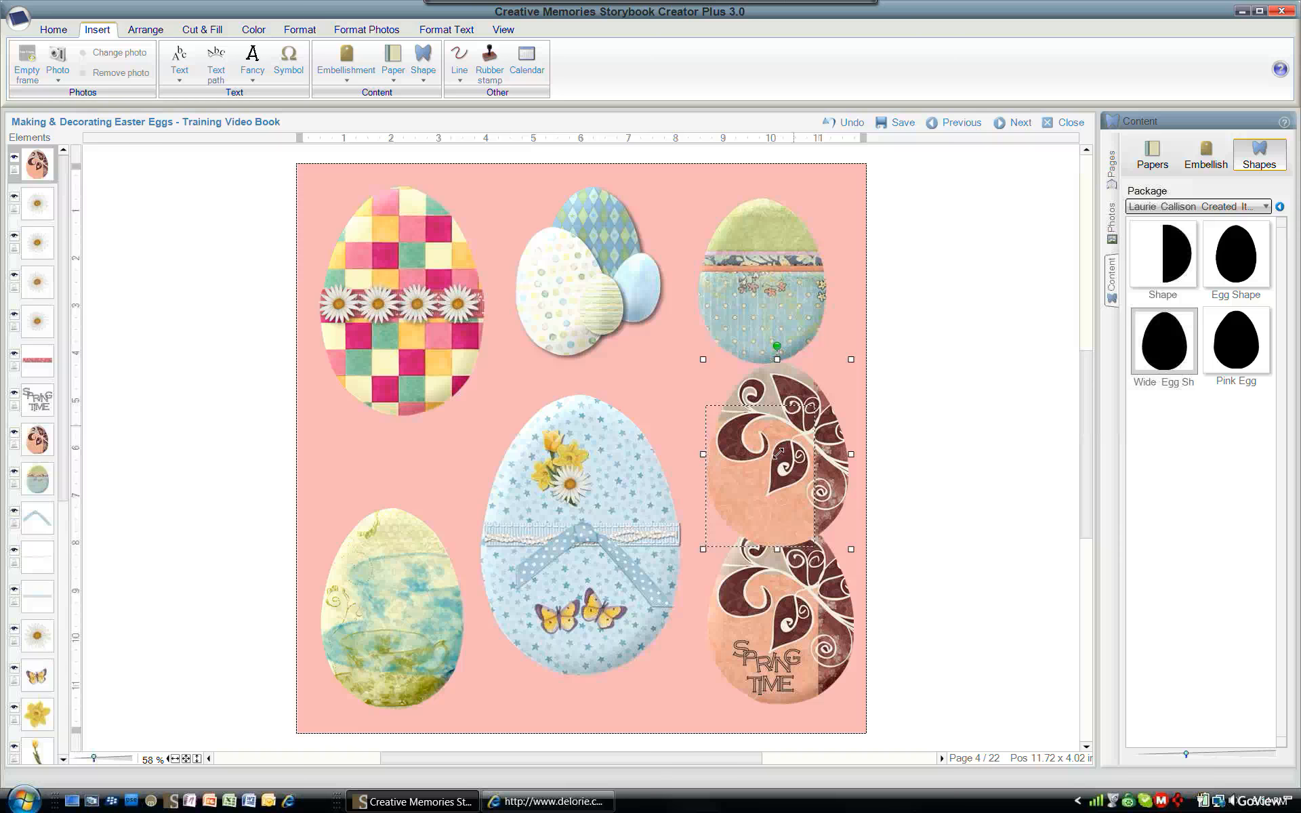
pyautogui.moveTo(772, 463); pyautogui.dragTo(781, 439)
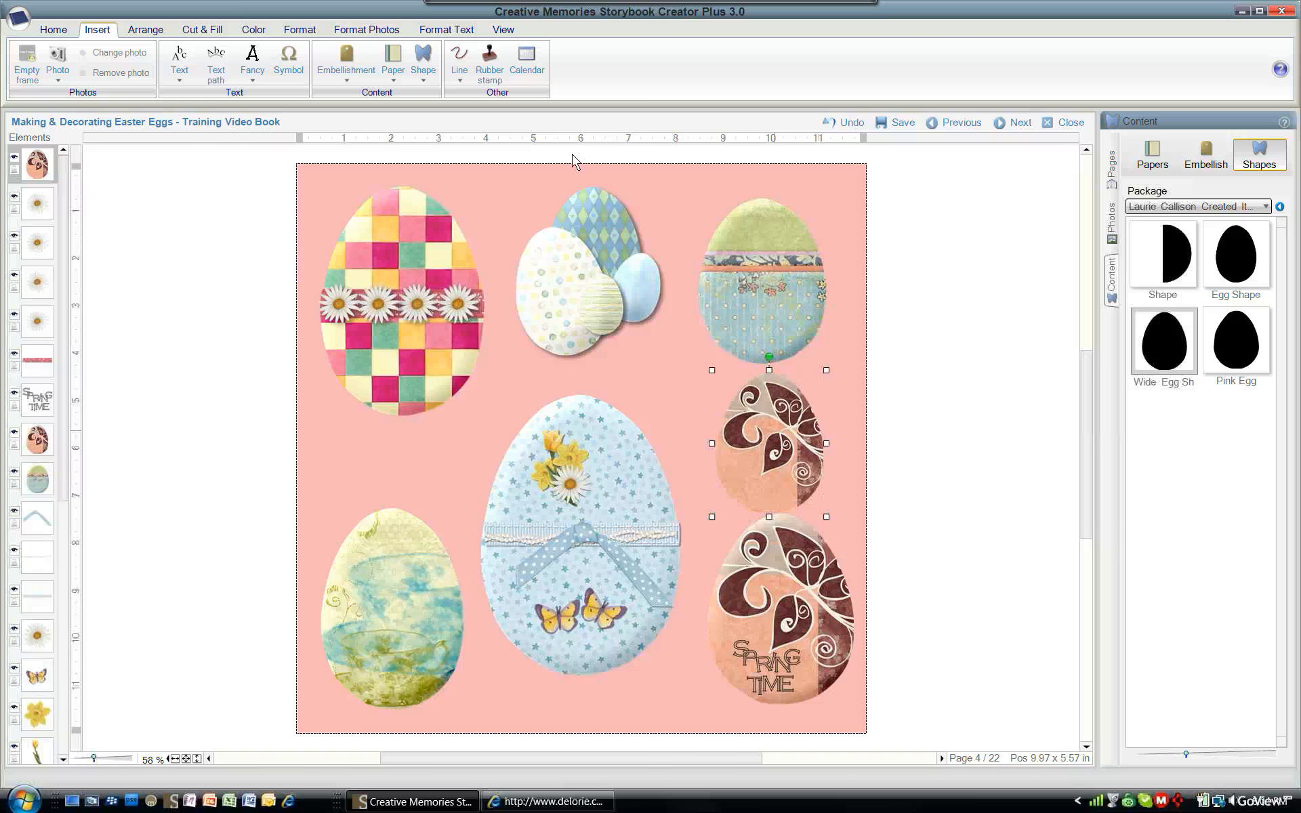
# - Apply the 3D Edge filter to the new swirl egg, adjusting its light direction
pyautogui.click(300, 30)
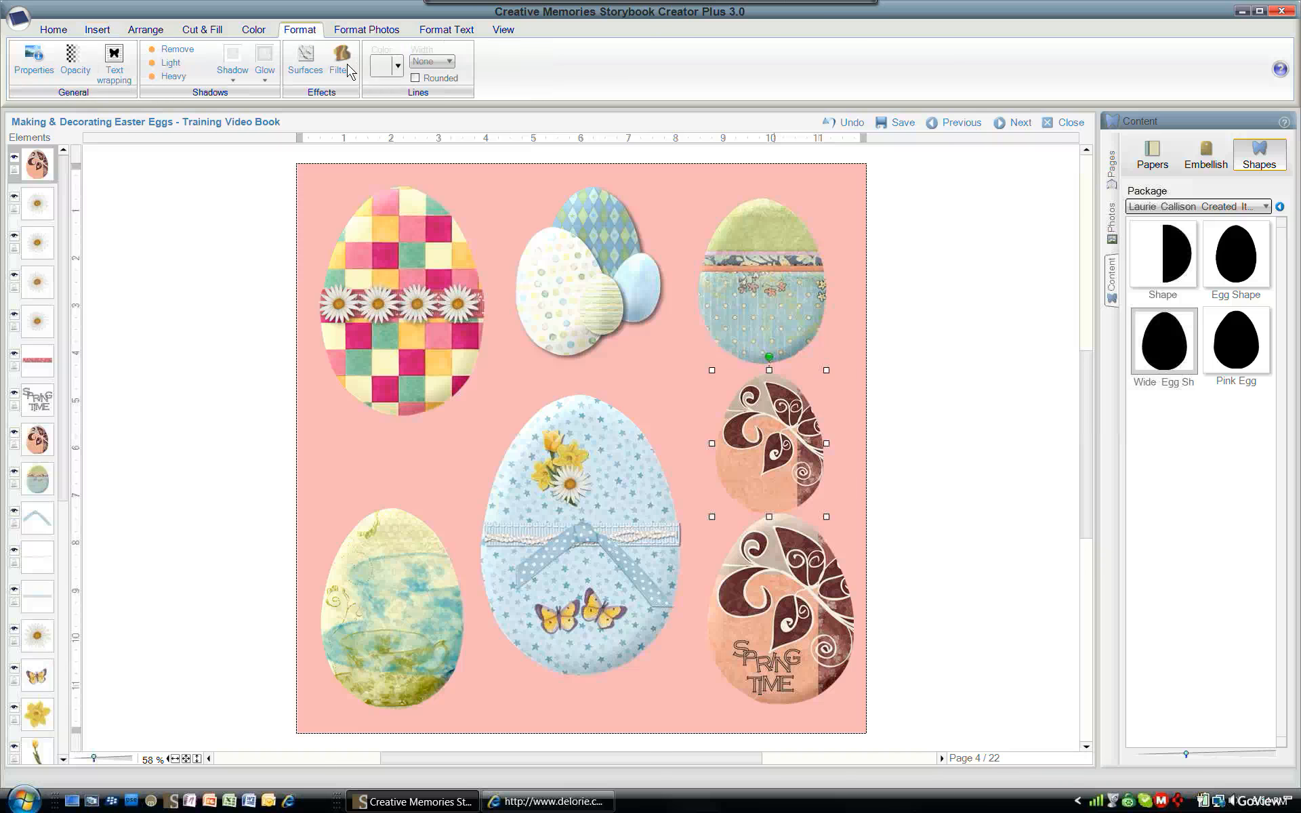
pyautogui.click(341, 62)
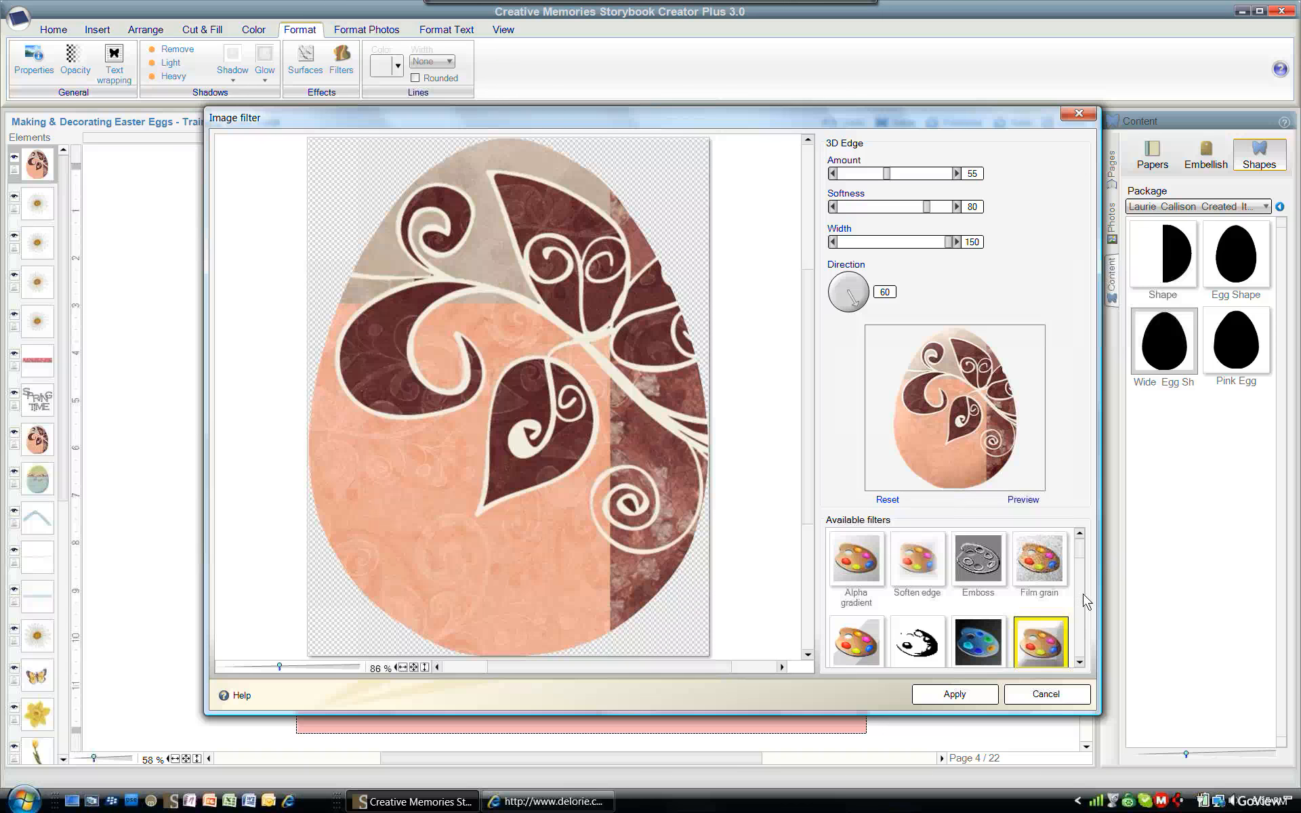
pyautogui.scroll(-1, 1077, 576)
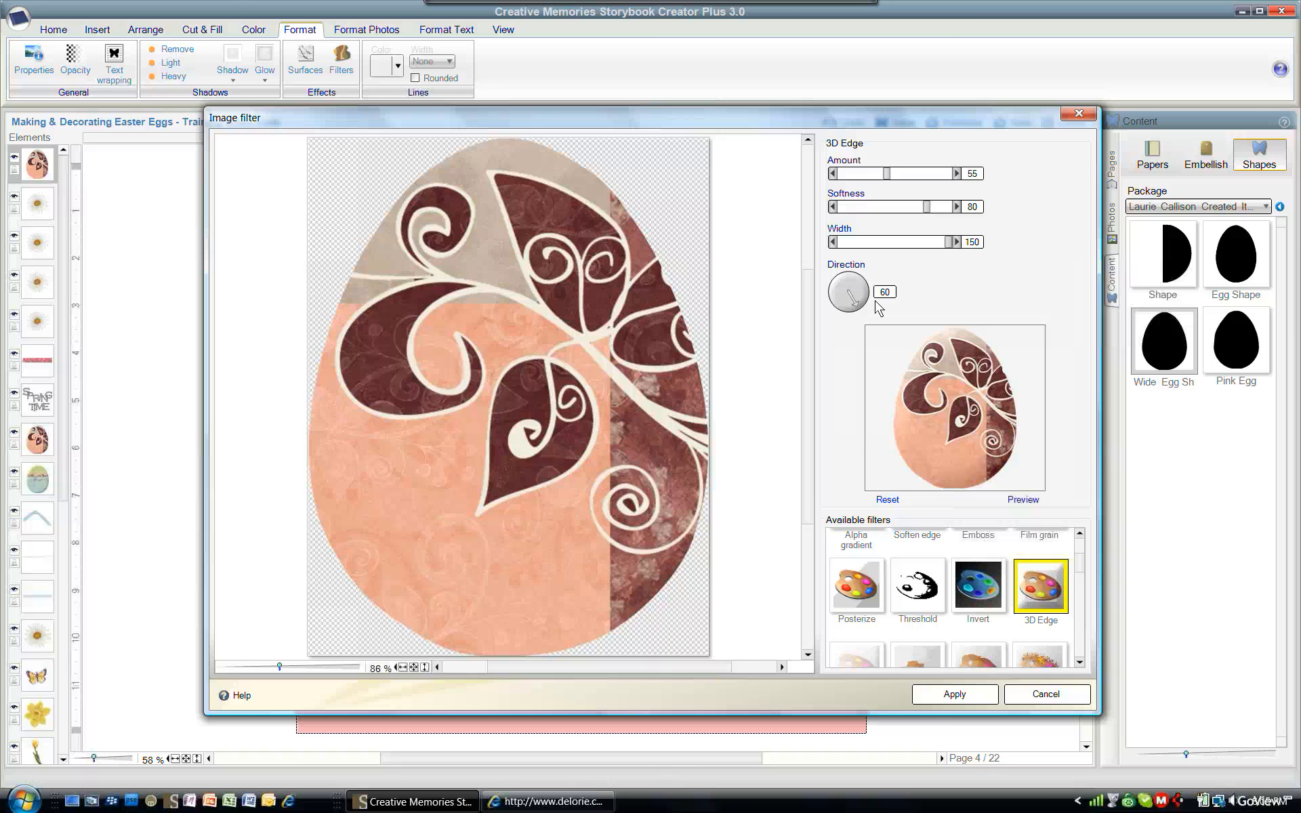
pyautogui.moveTo(864, 315)
pyautogui.mouseDown()
pyautogui.moveTo(874, 303)
pyautogui.moveTo(847, 317)
pyautogui.moveTo(838, 307)
pyautogui.moveTo(866, 320)
pyautogui.mouseUp()
pyautogui.click(874, 316)
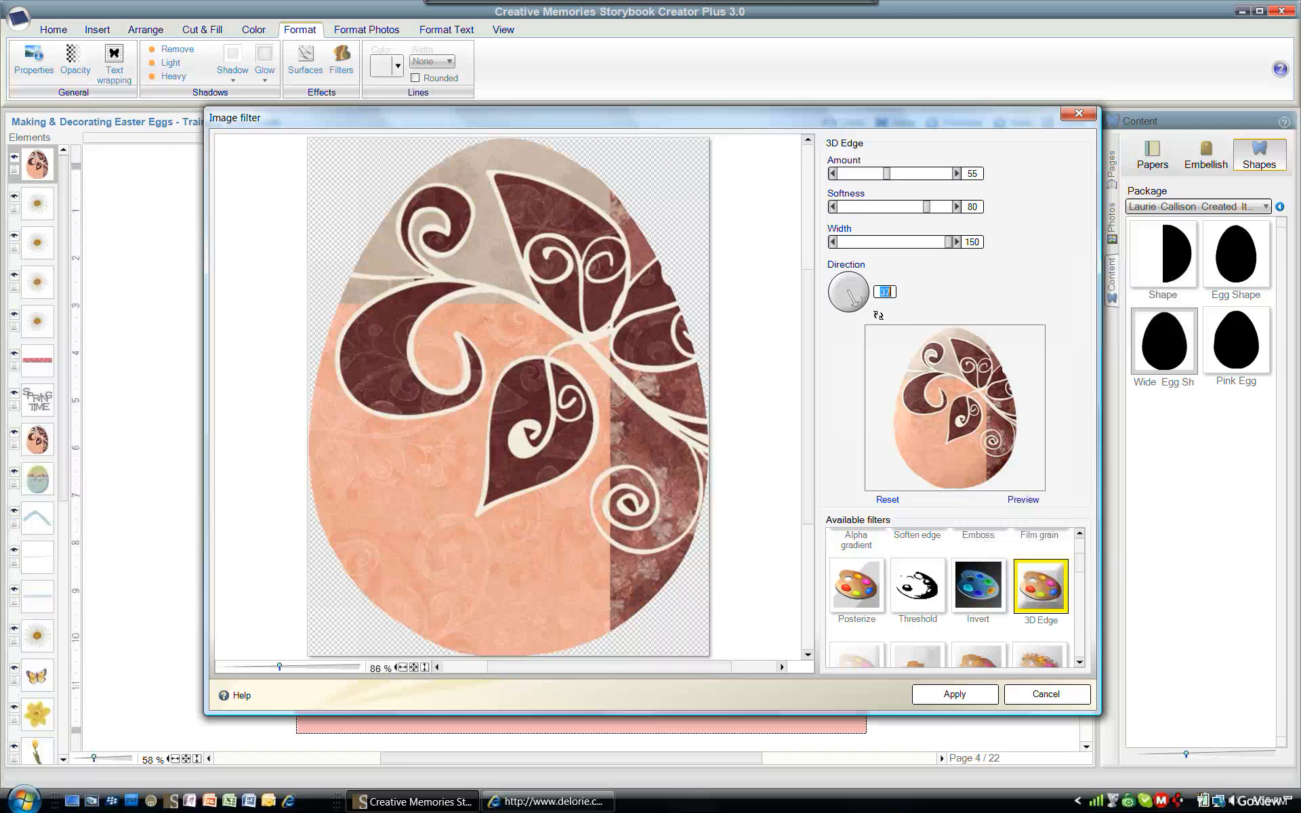
pyautogui.click(954, 694)
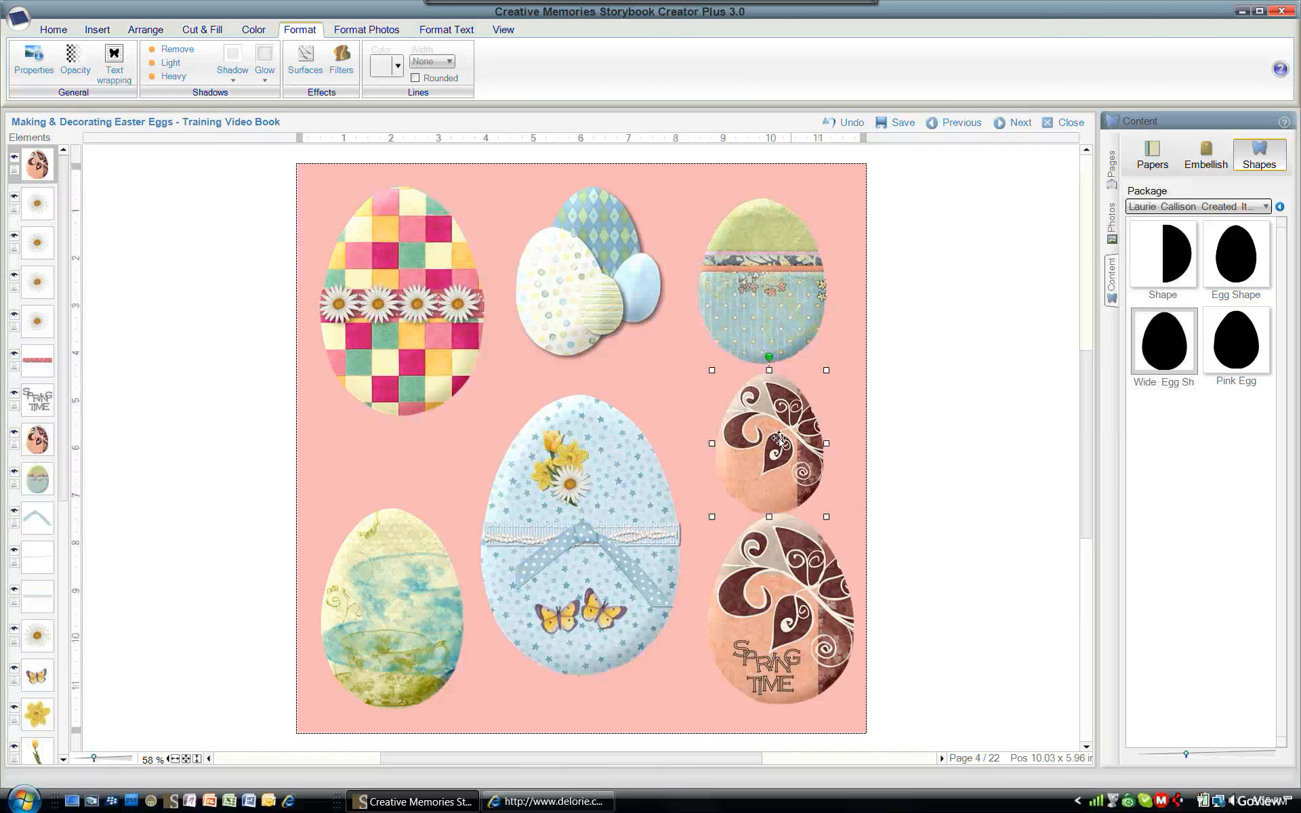
# - Select the white egg in the top egg group and fill it with Paper 12 from the Baby Boy Soft Digital Kit
pyautogui.click(919, 500)
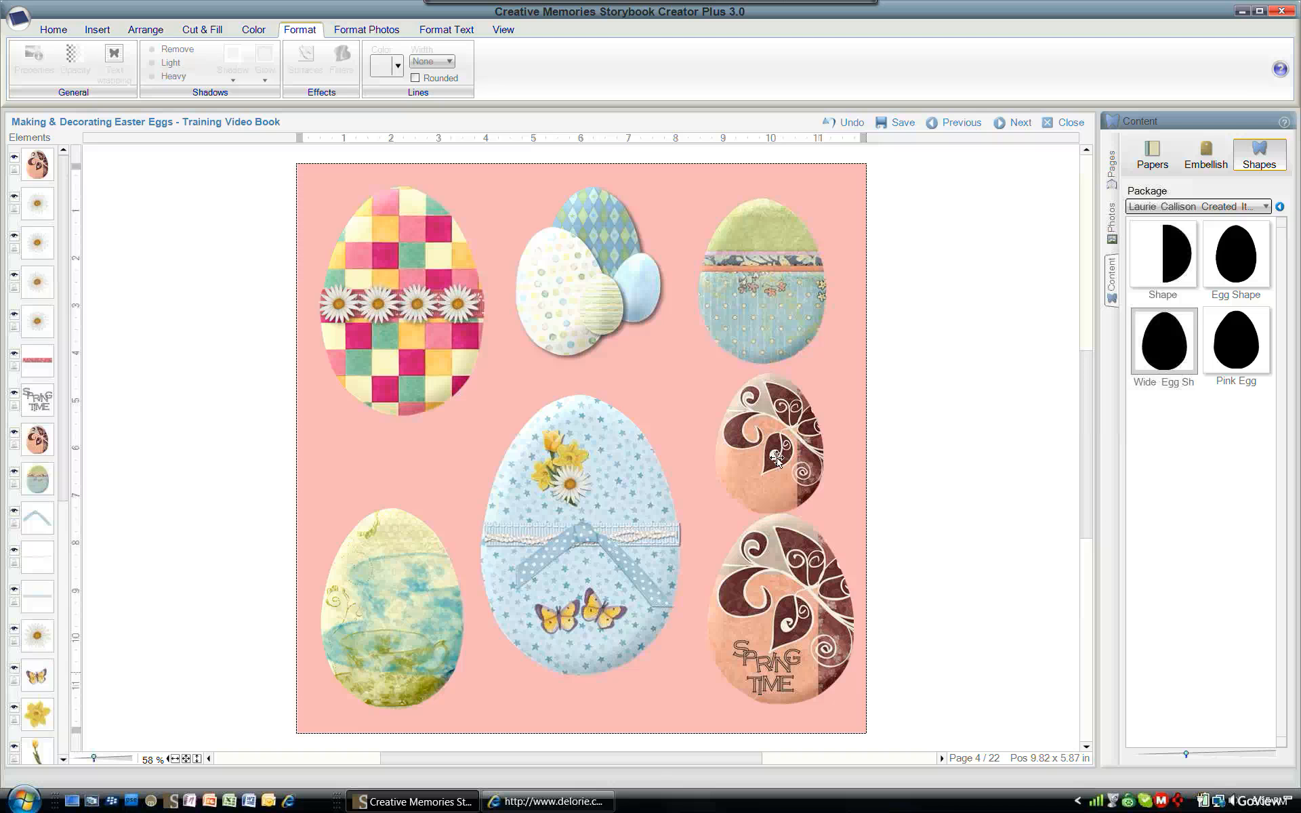
pyautogui.click(765, 291)
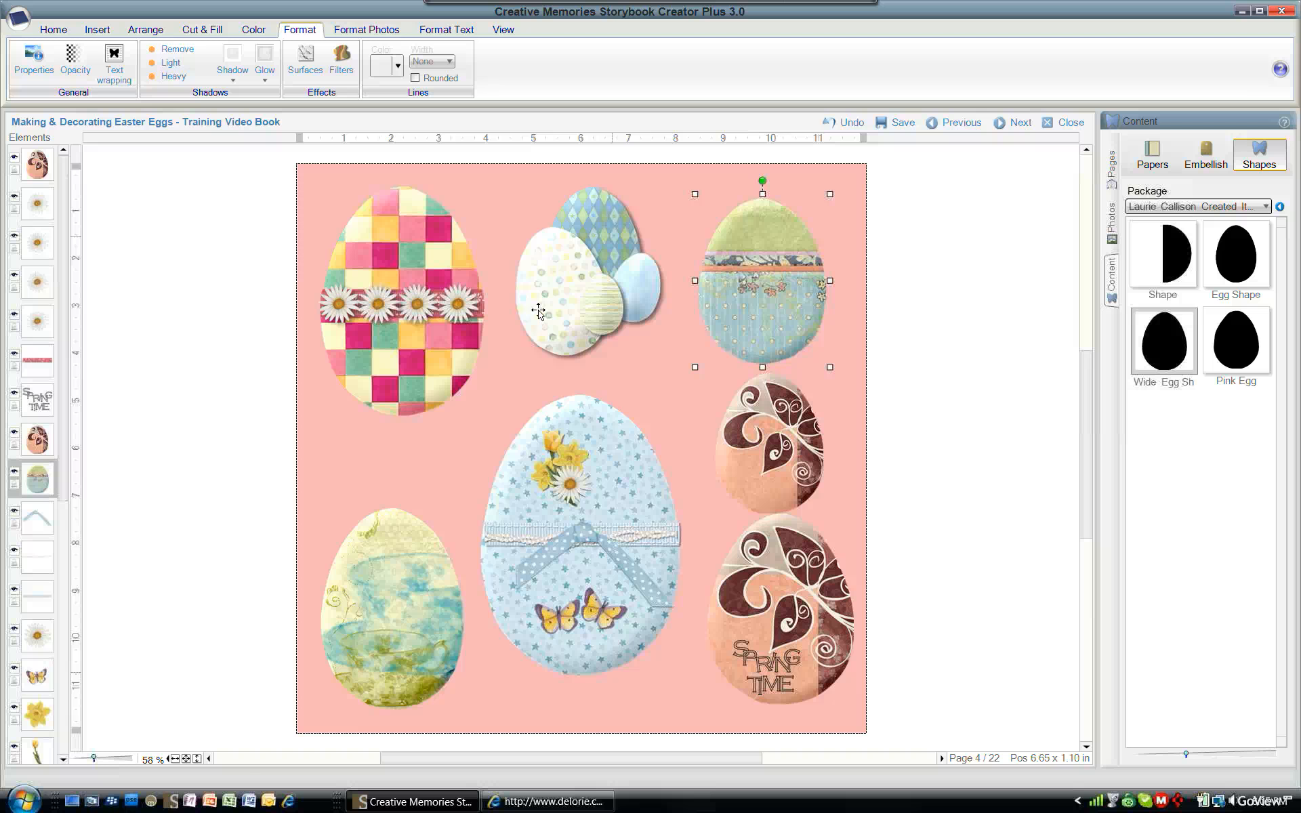
pyautogui.click(561, 283)
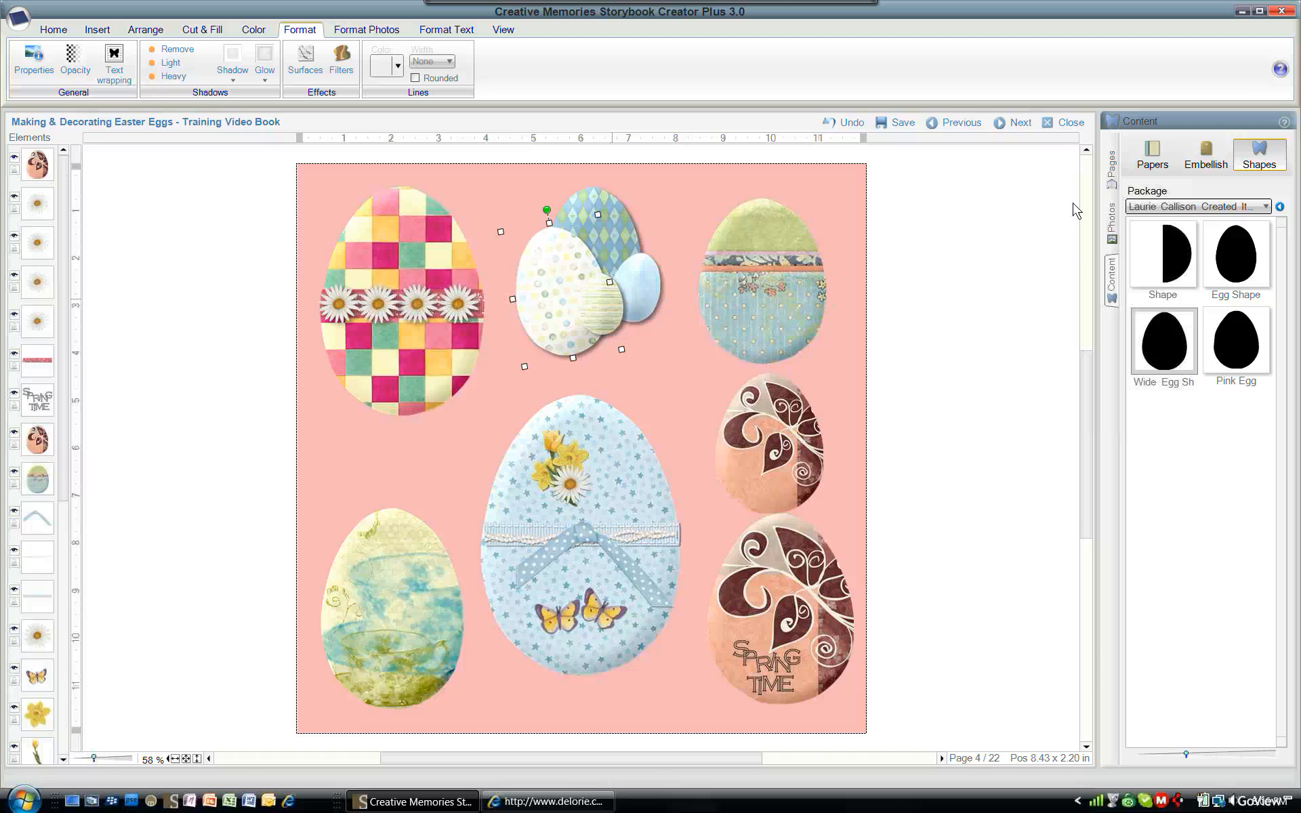
pyautogui.click(1153, 164)
pyautogui.click(1264, 206)
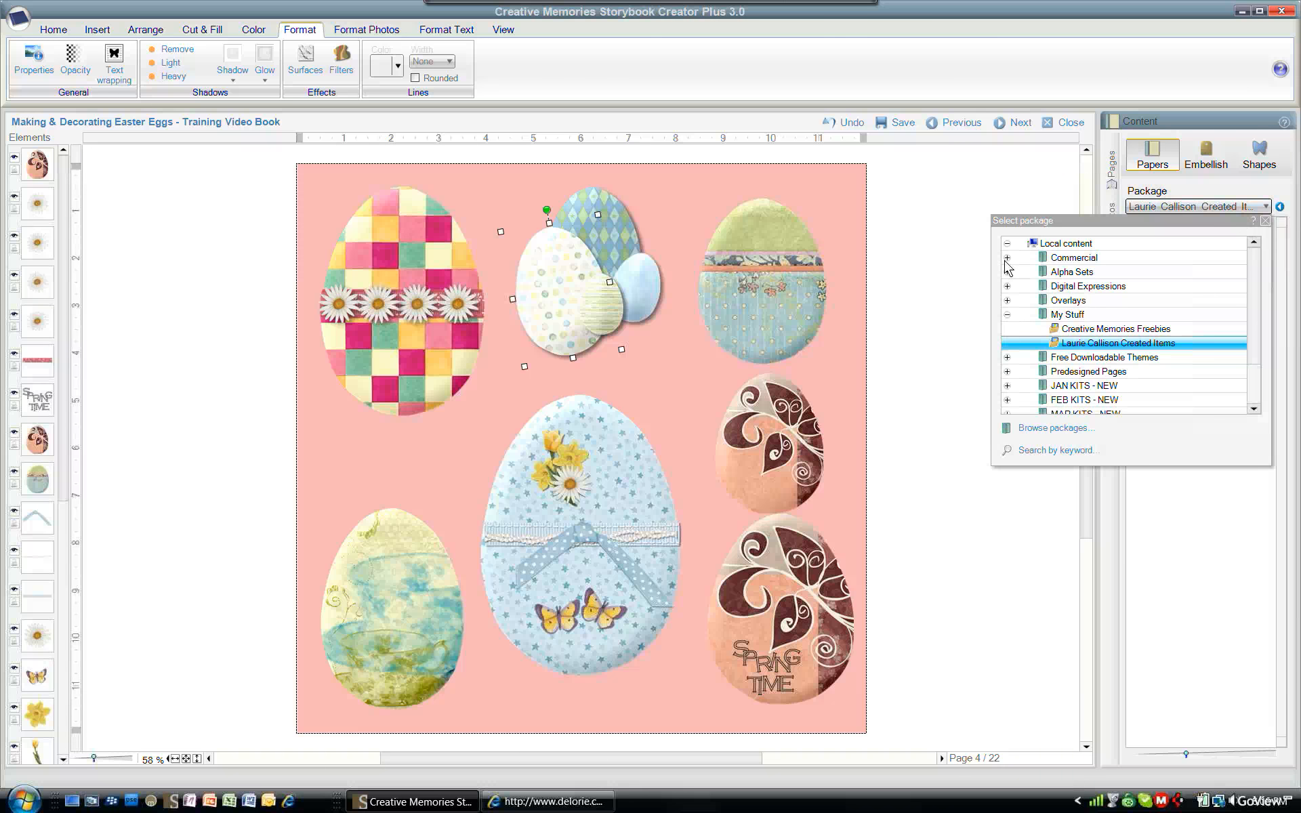
pyautogui.click(1006, 258)
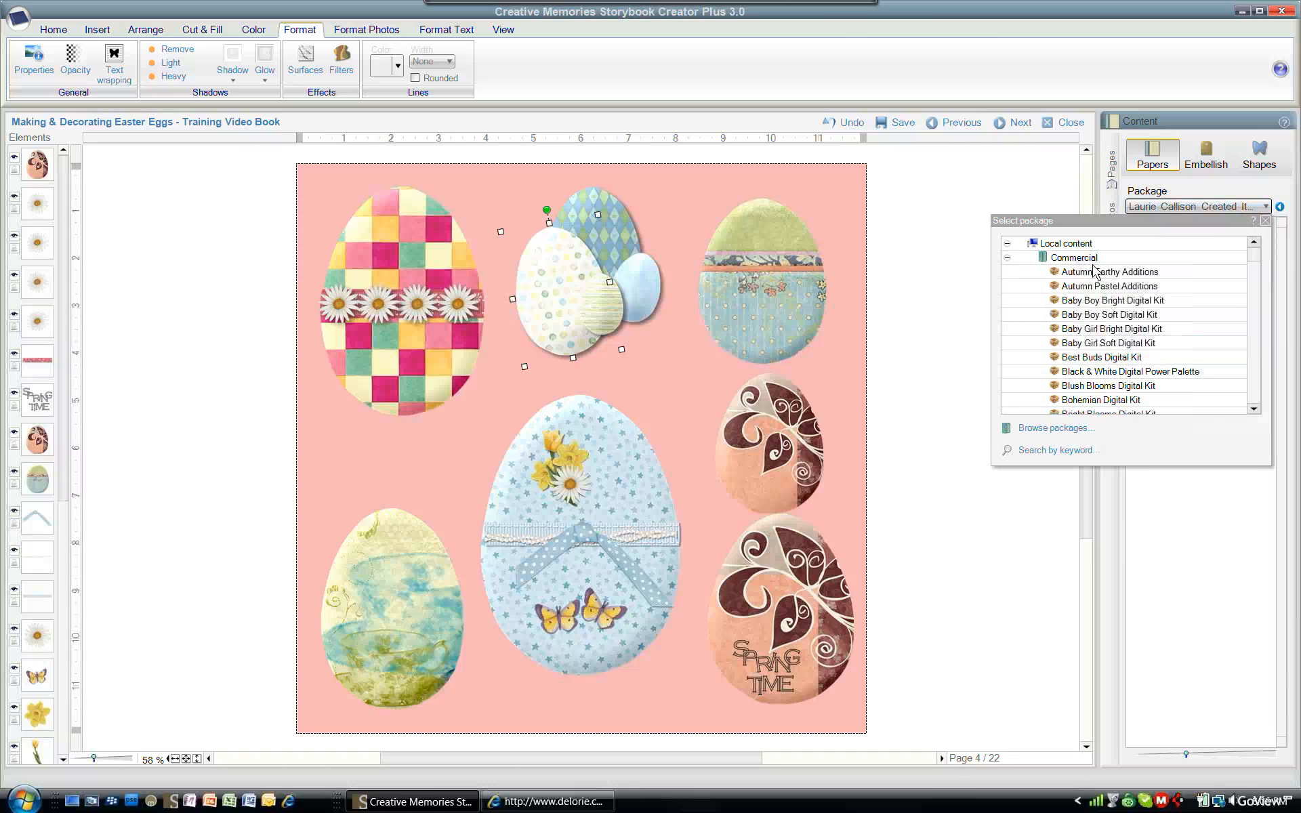
pyautogui.click(1102, 316)
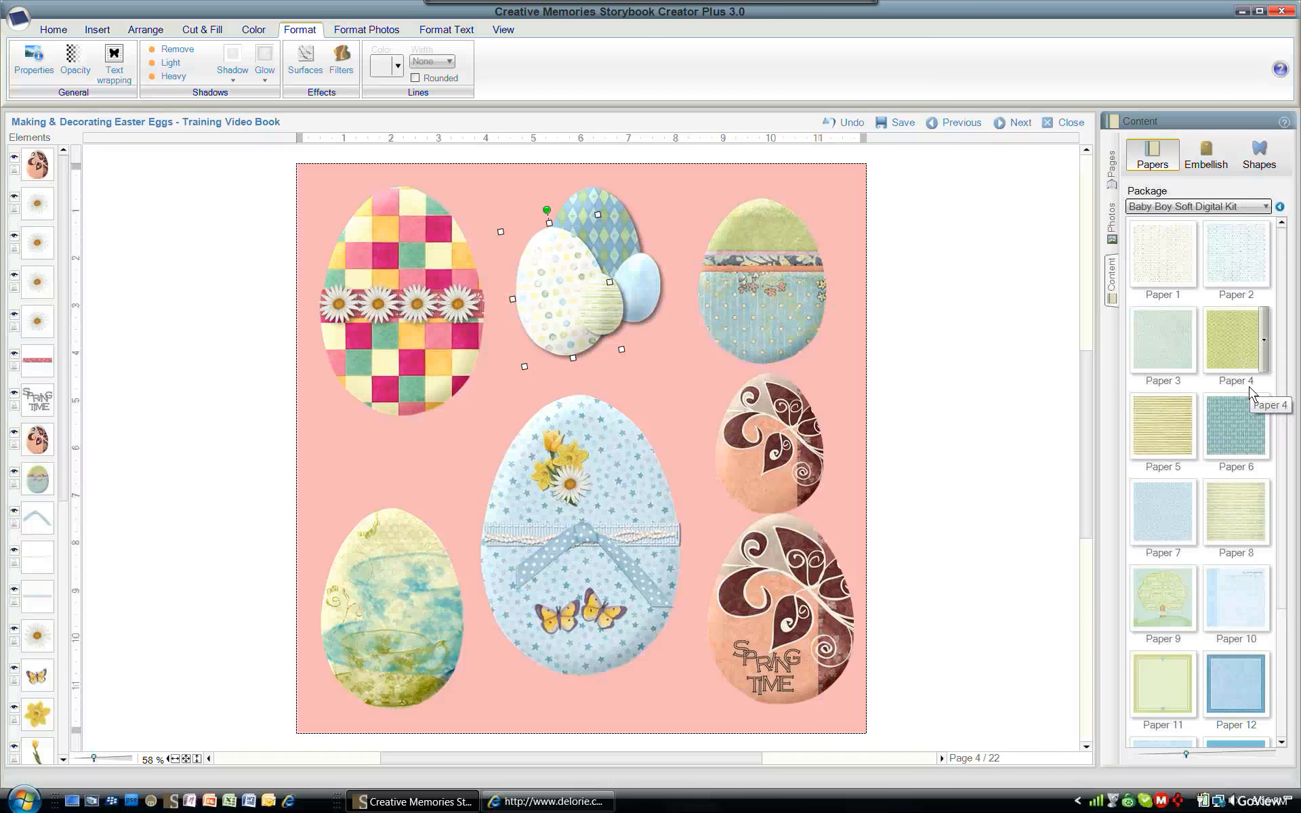
pyautogui.moveTo(1199, 426)
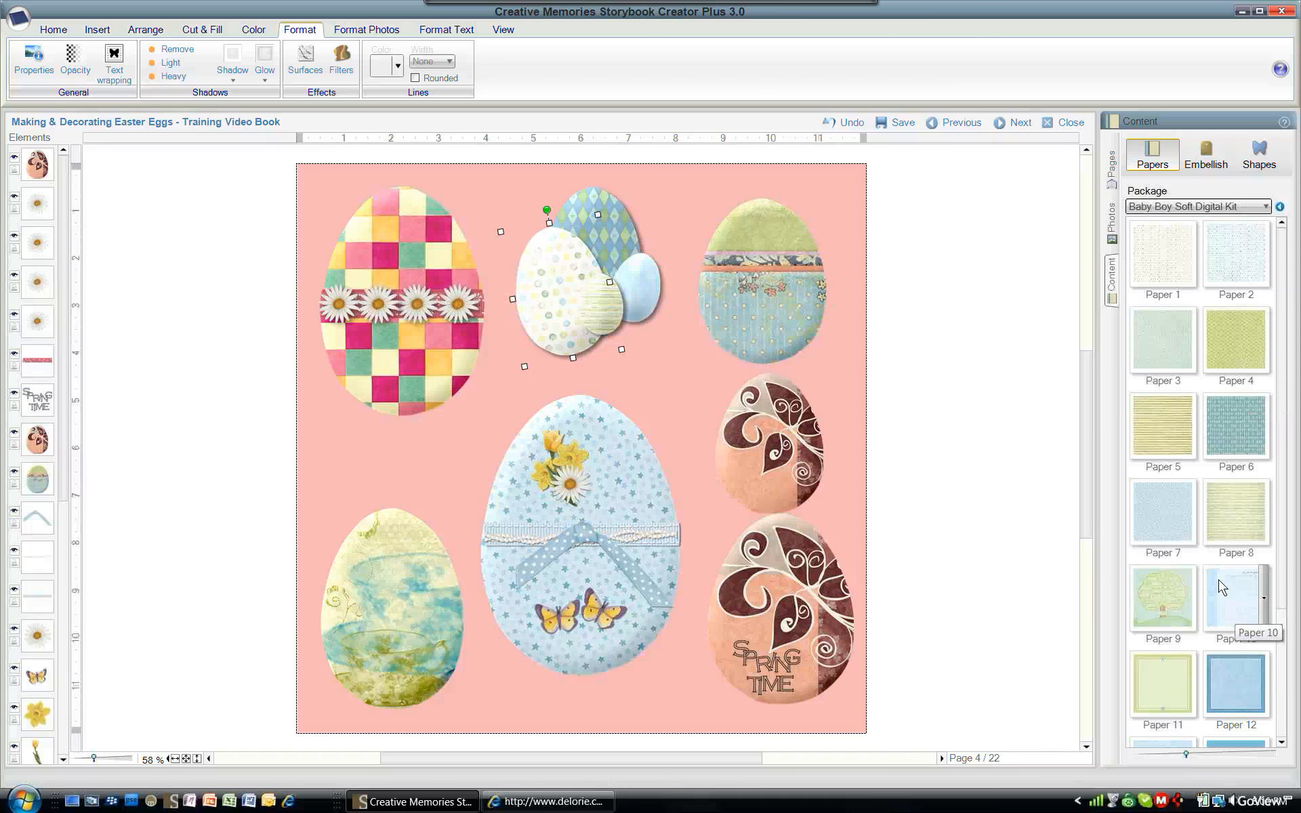
pyautogui.click(1266, 685)
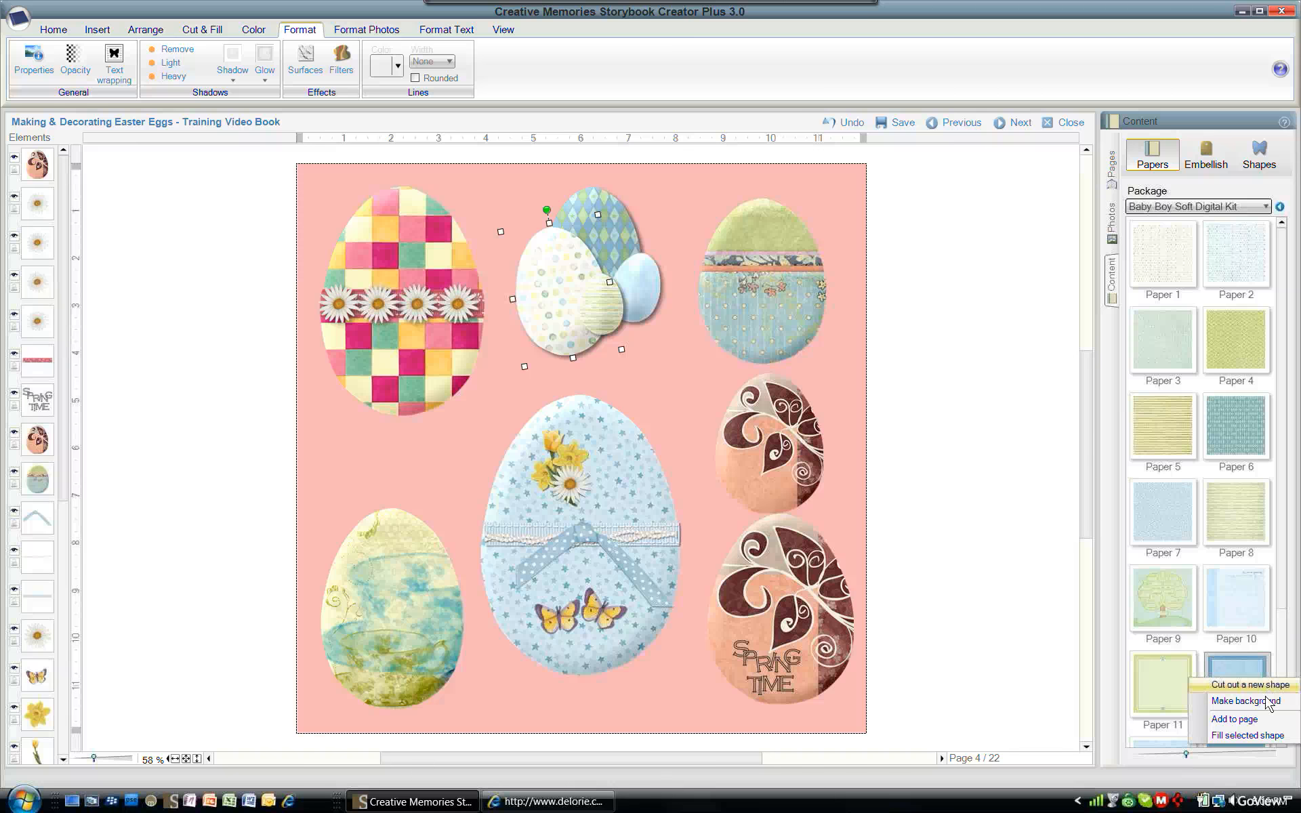
pyautogui.click(1258, 745)
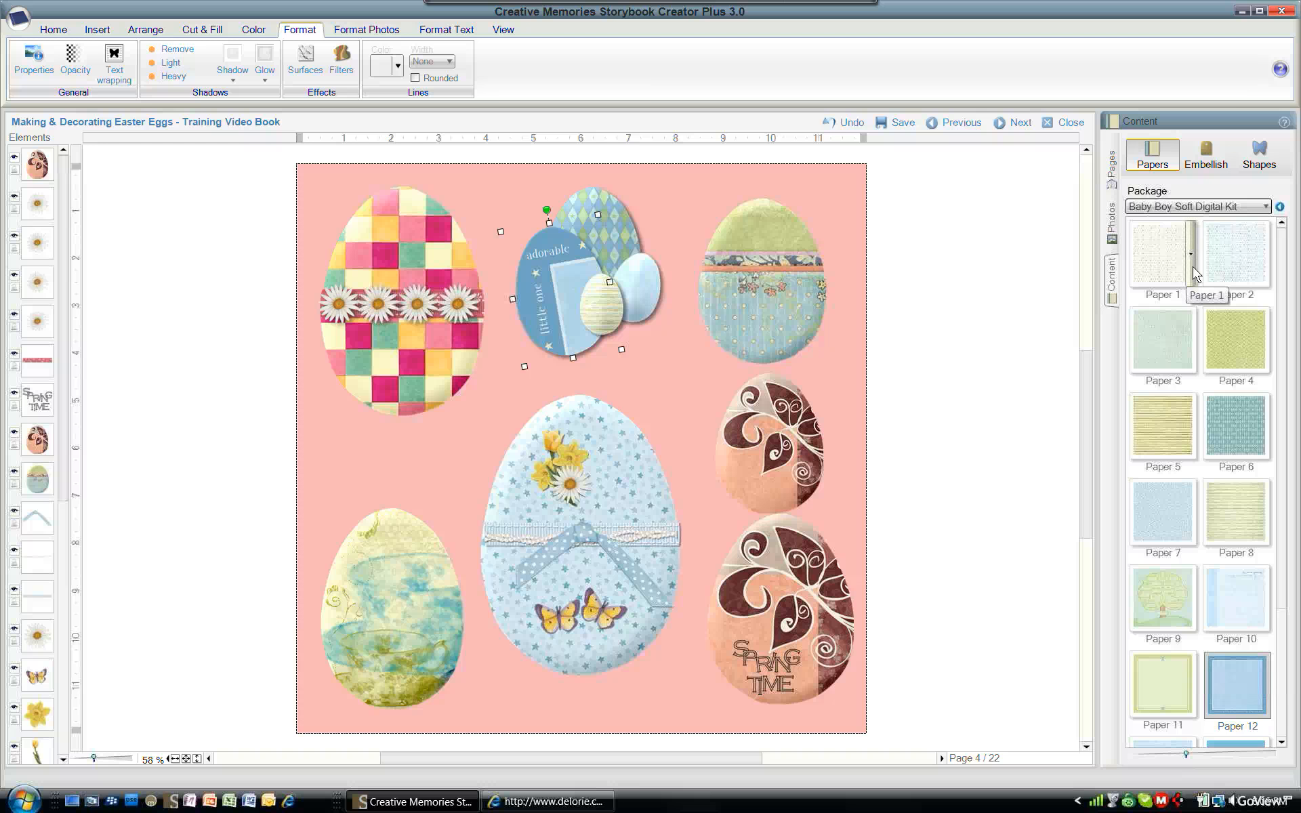
# - Refill the selected white egg with Paper 1 and deselect it
pyautogui.click(1191, 255)
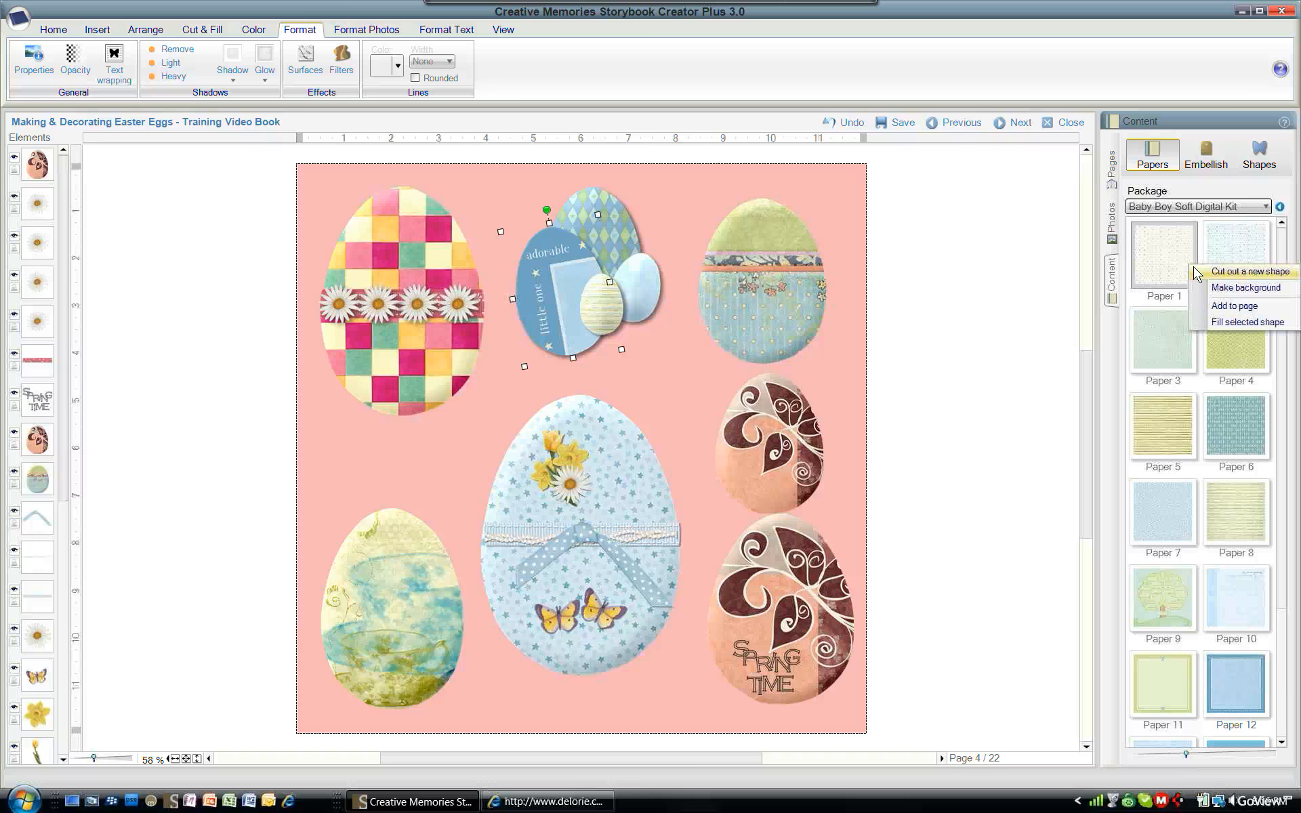
pyautogui.click(1226, 325)
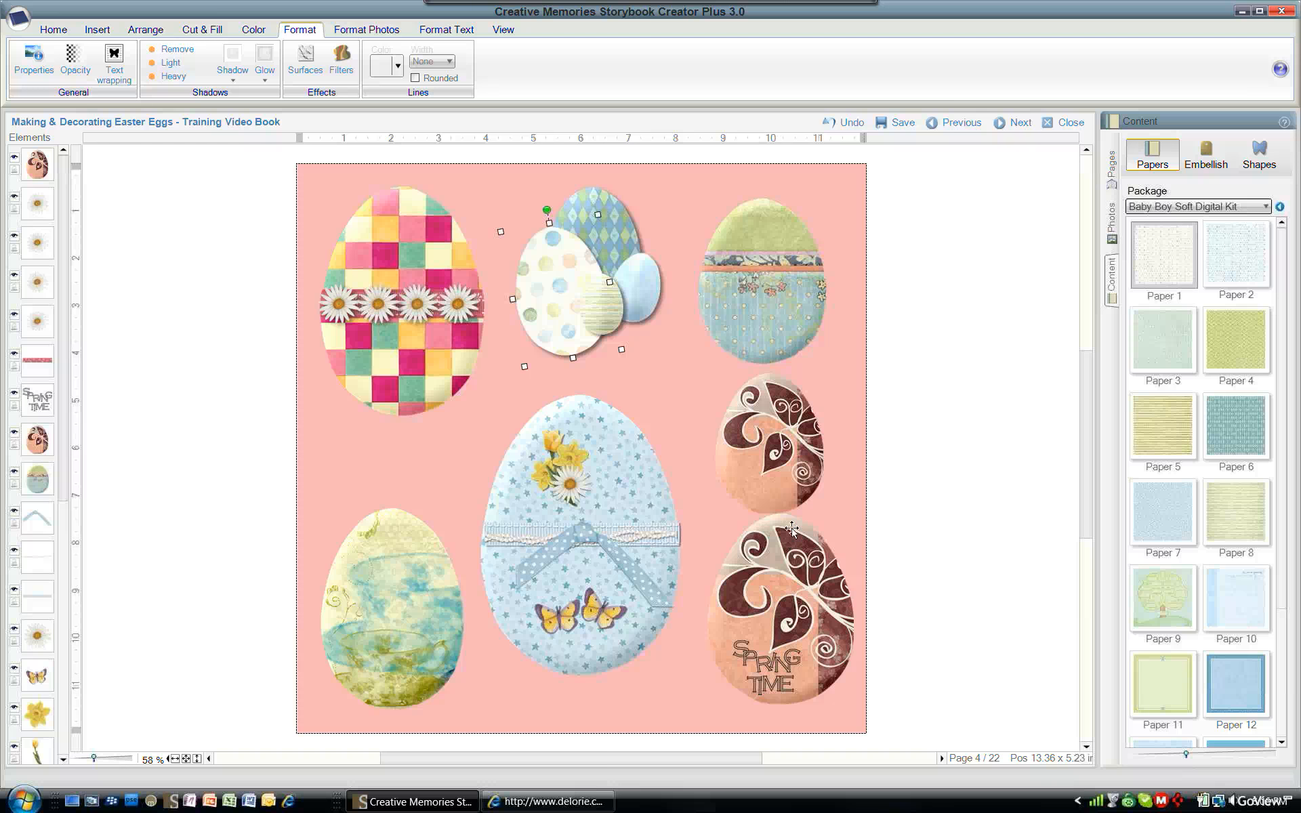
pyautogui.click(949, 437)
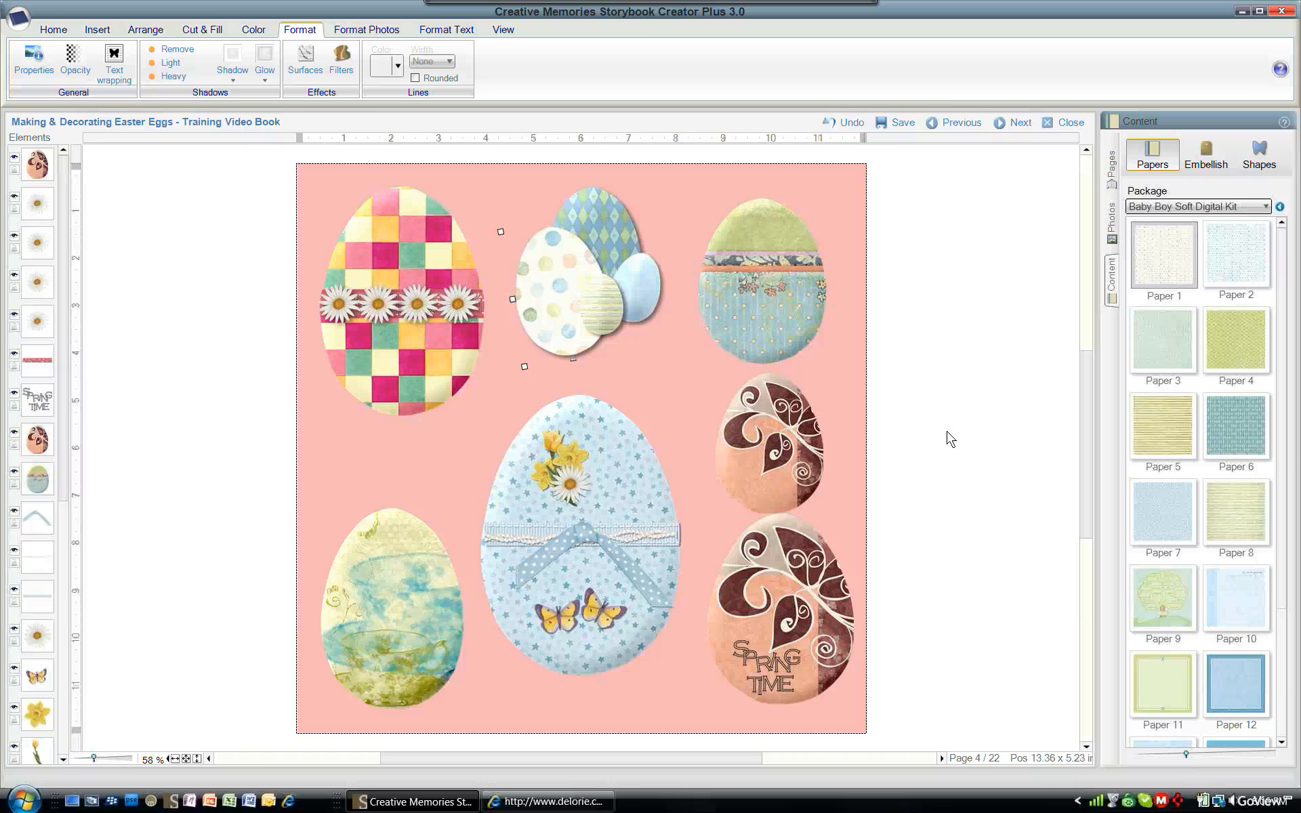
# - Open the Laurie Callison Created Items package in the shapes content
pyautogui.click(1262, 157)
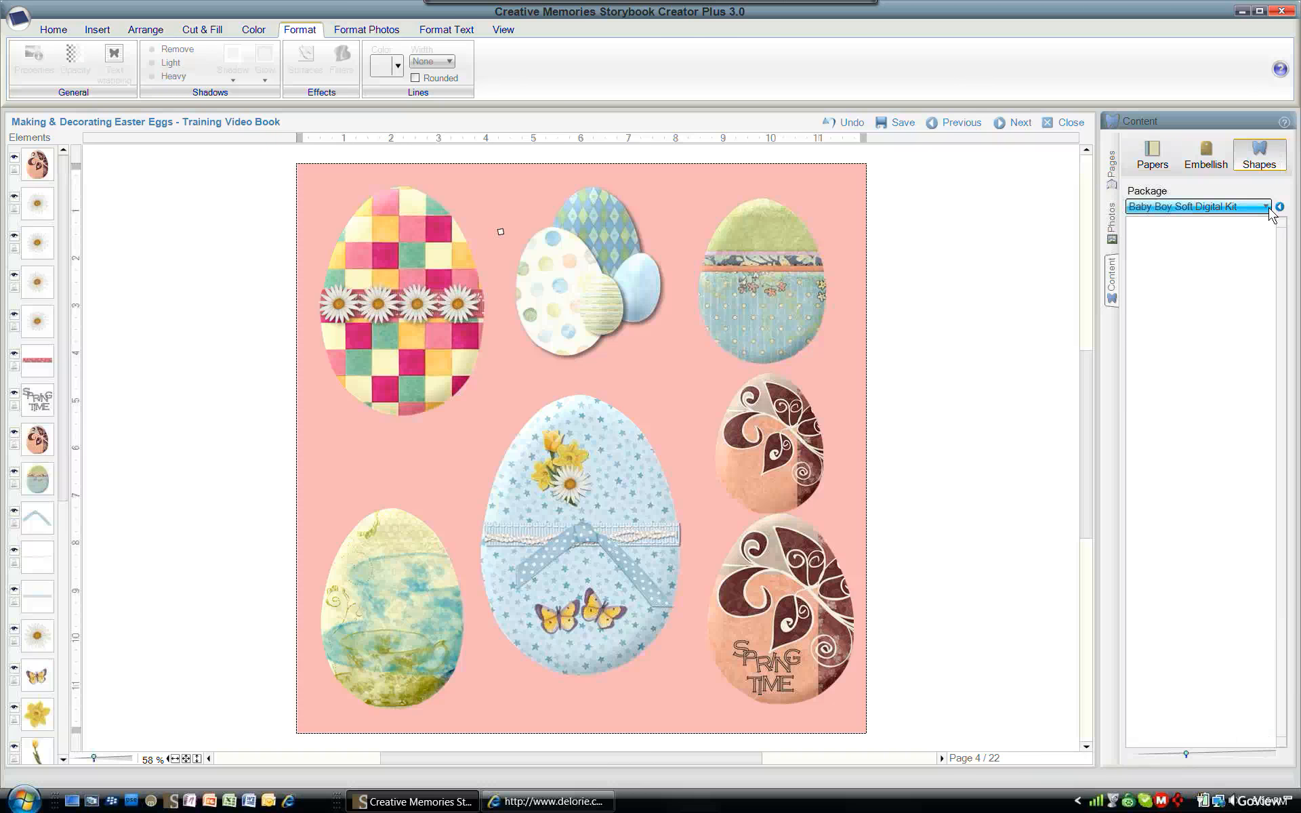
pyautogui.click(1007, 330)
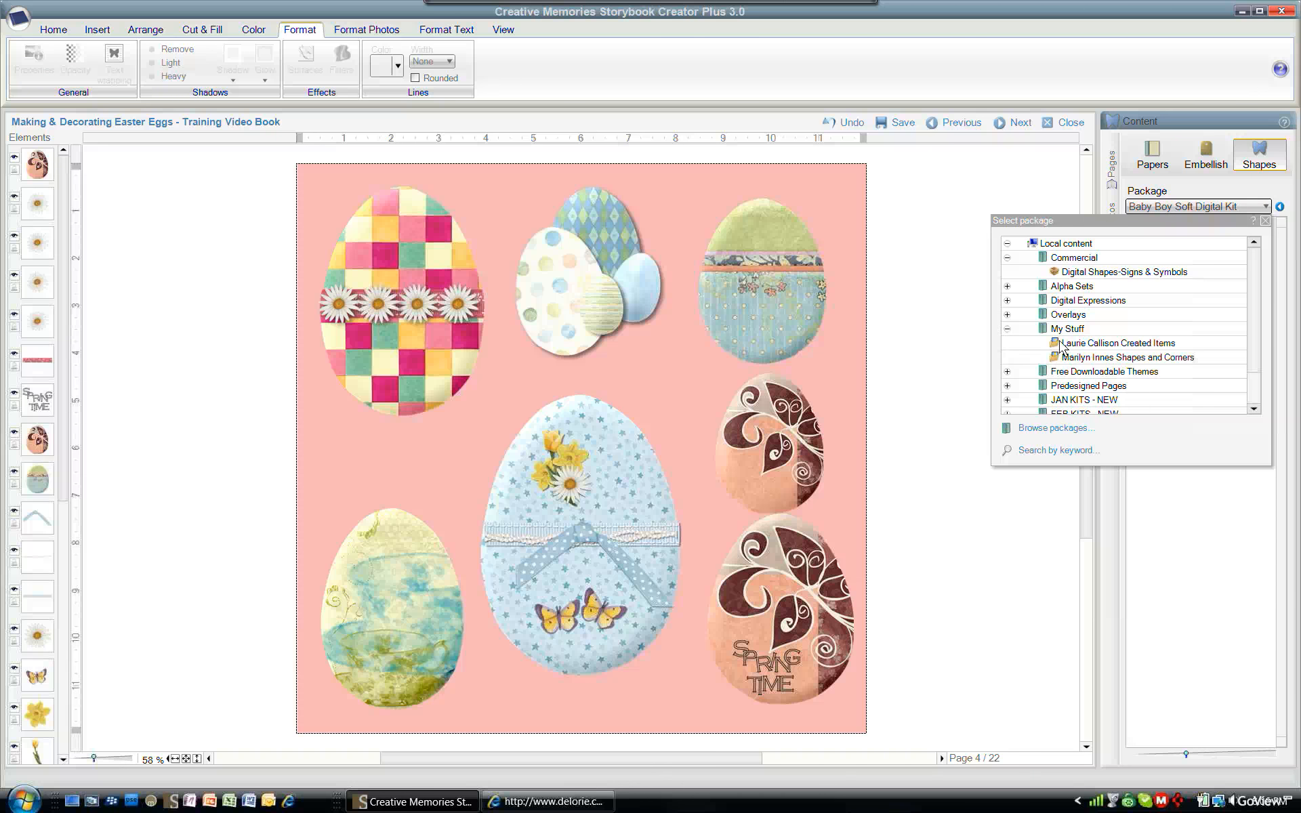
pyautogui.click(1098, 344)
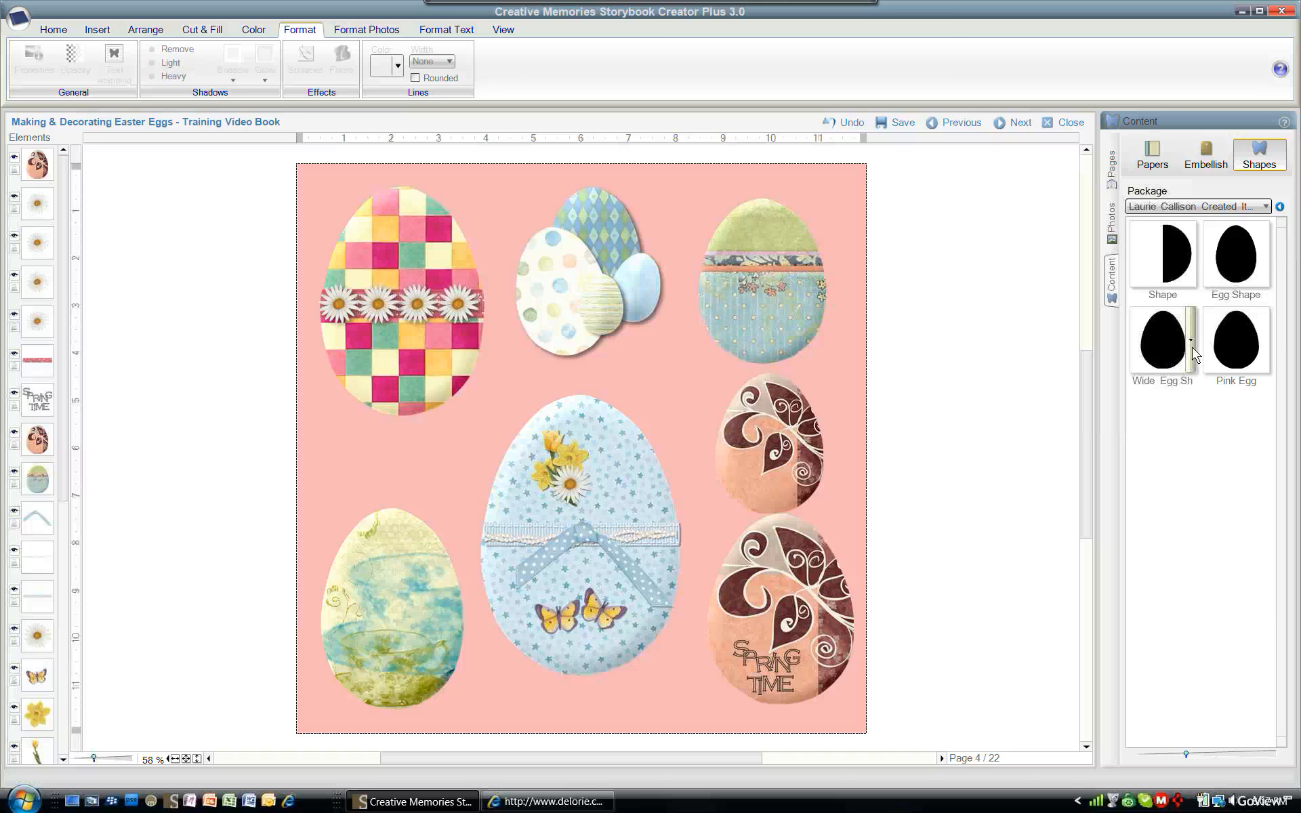
# - Cut the Wide Egg Shape out of paper, picking Test Book After from the Laurie Callison Created Items package
pyautogui.rightClick(1192, 348)
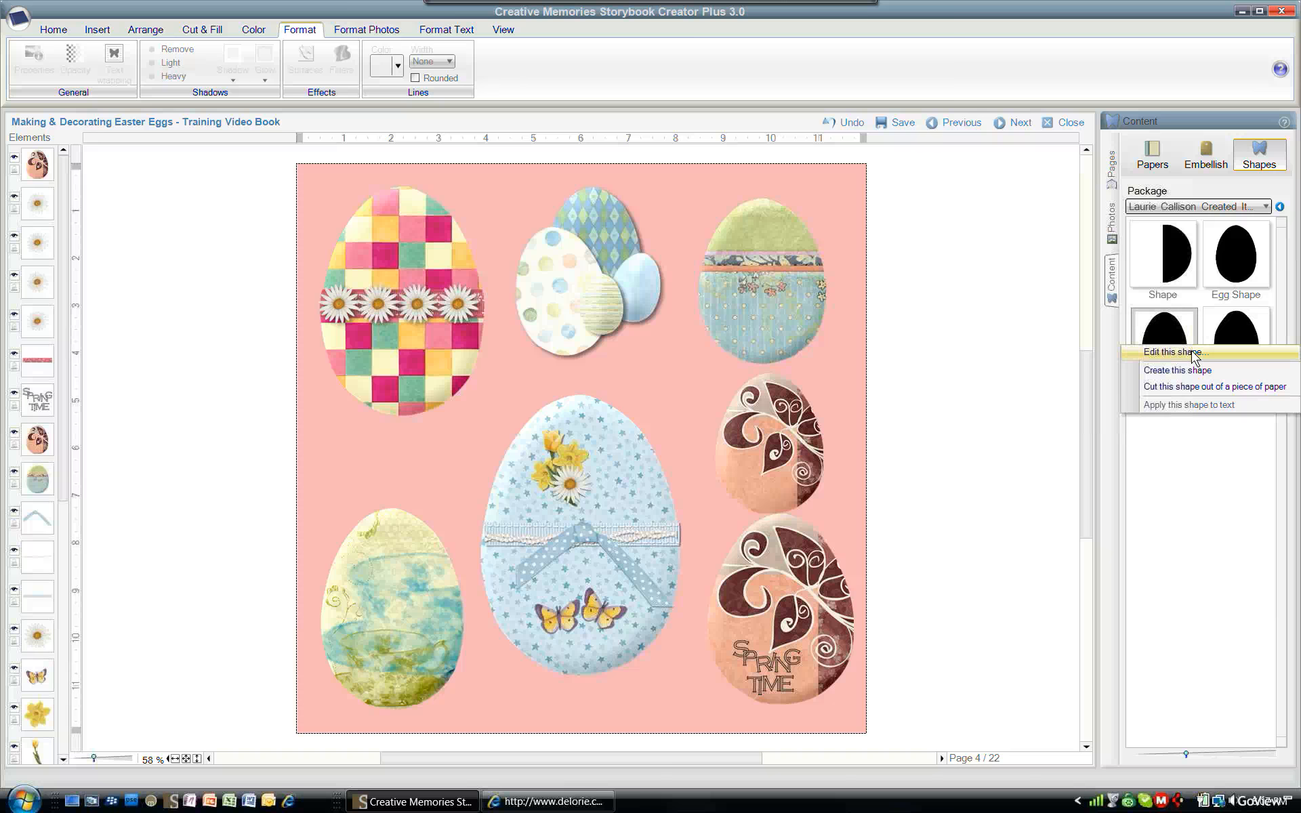
pyautogui.click(1200, 387)
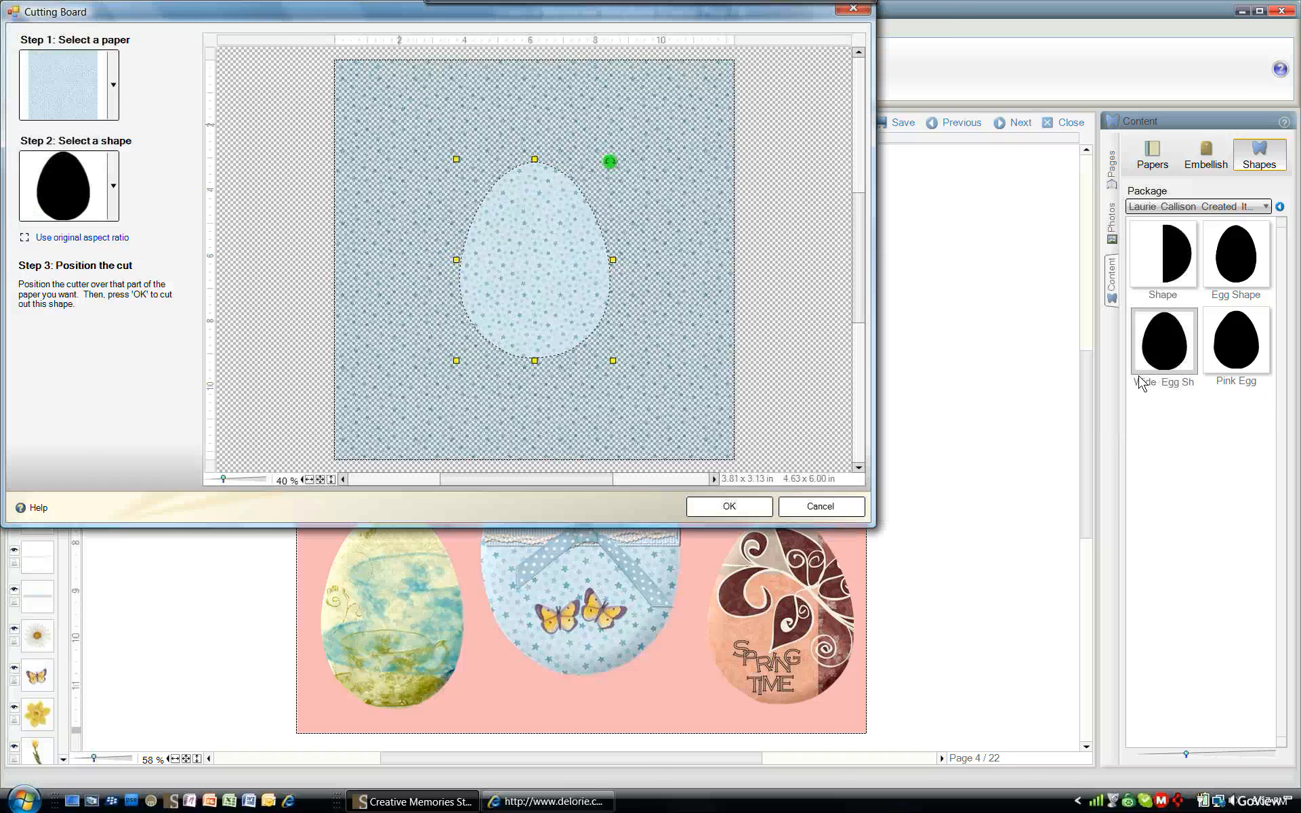
pyautogui.click(114, 85)
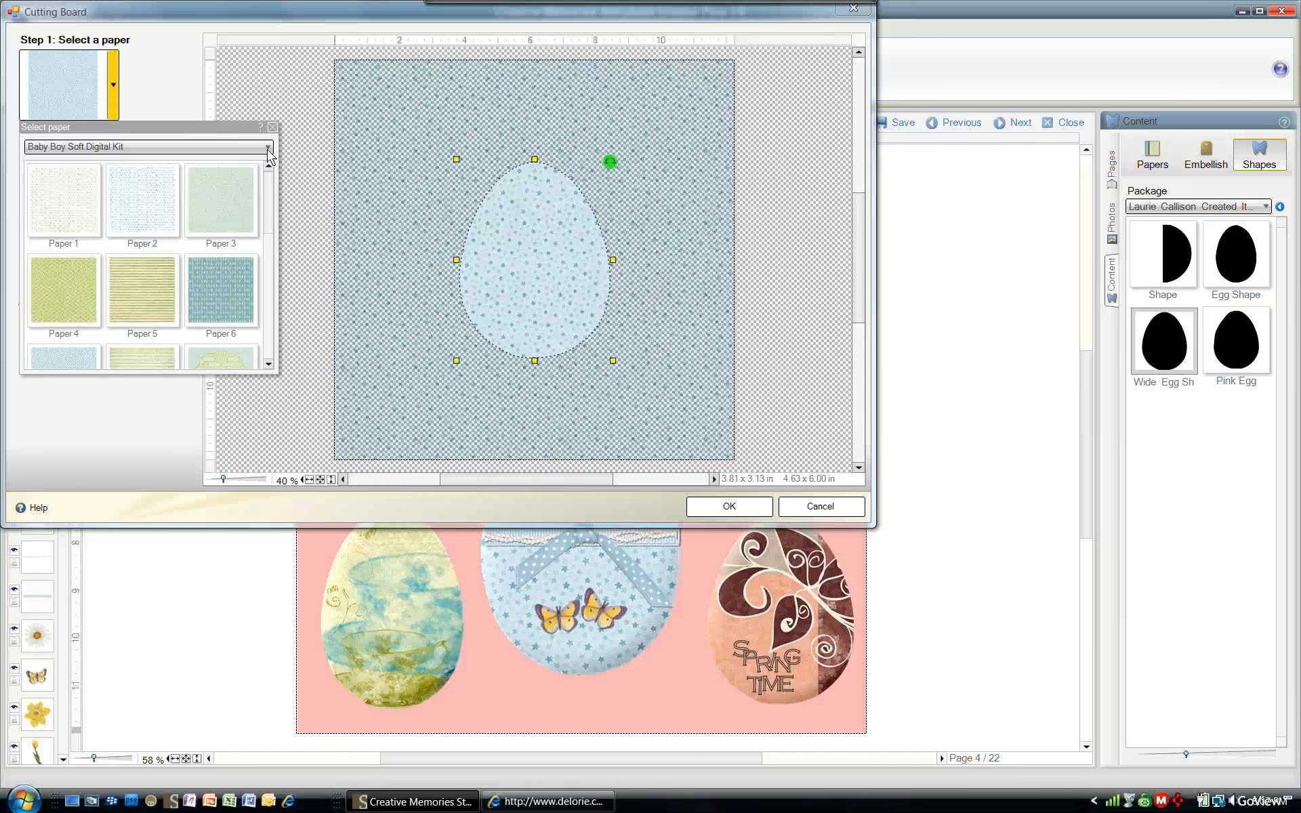
pyautogui.click(267, 148)
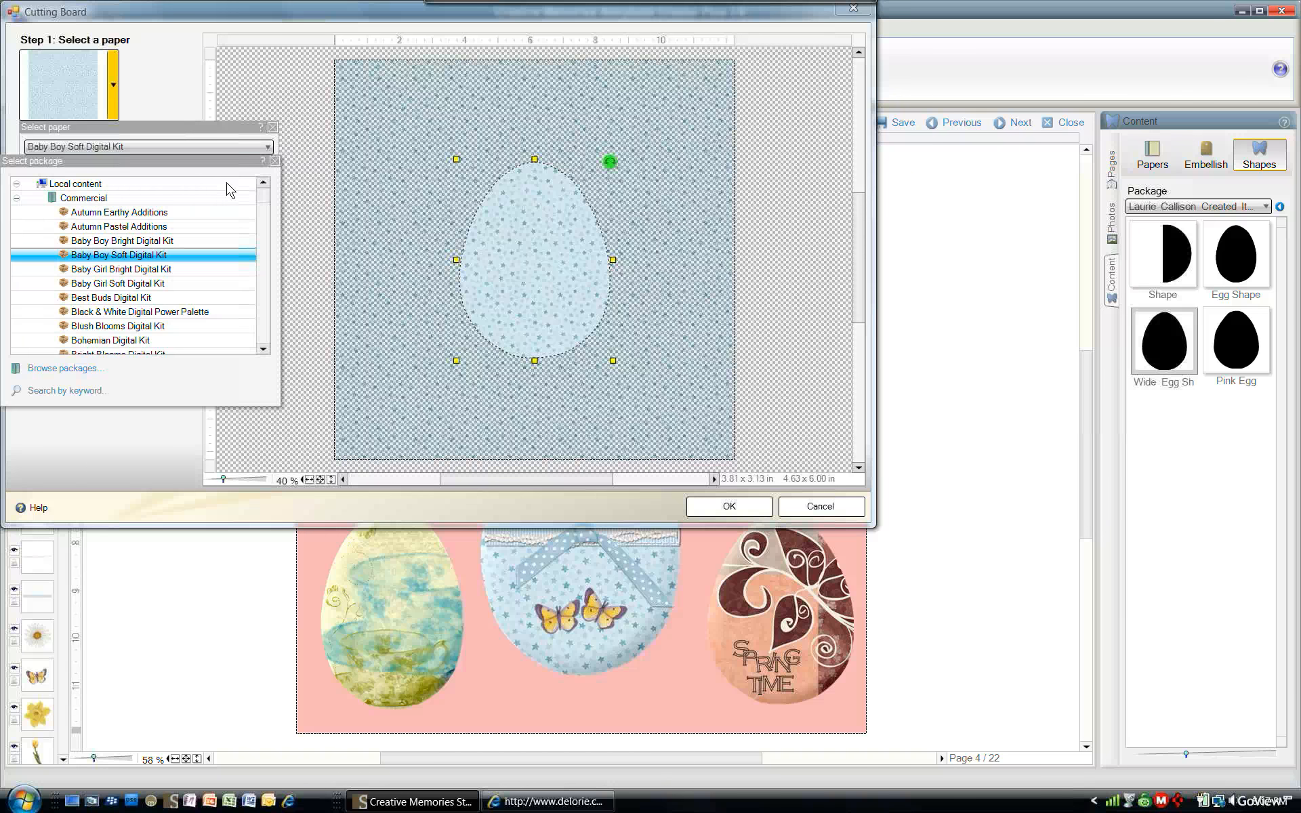
pyautogui.click(17, 199)
pyautogui.click(17, 256)
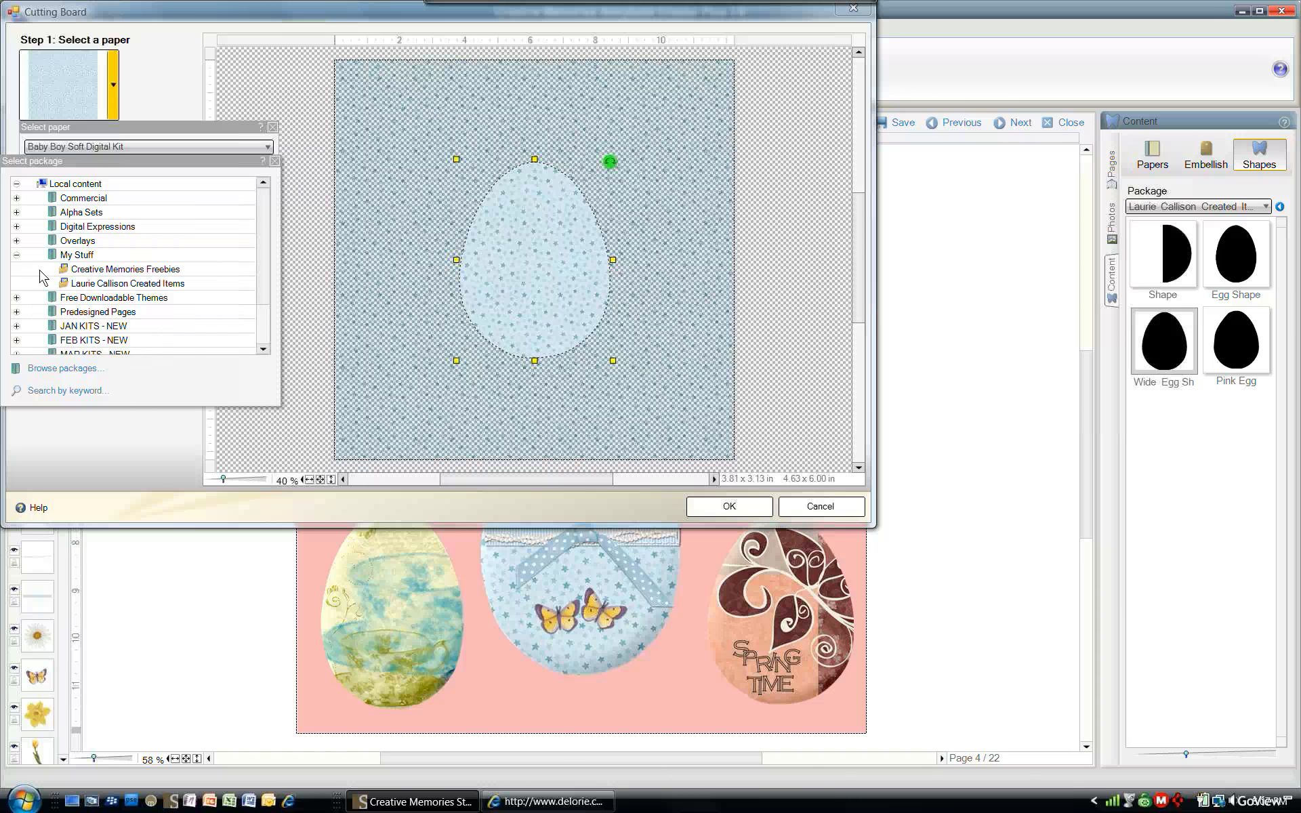
pyautogui.click(94, 284)
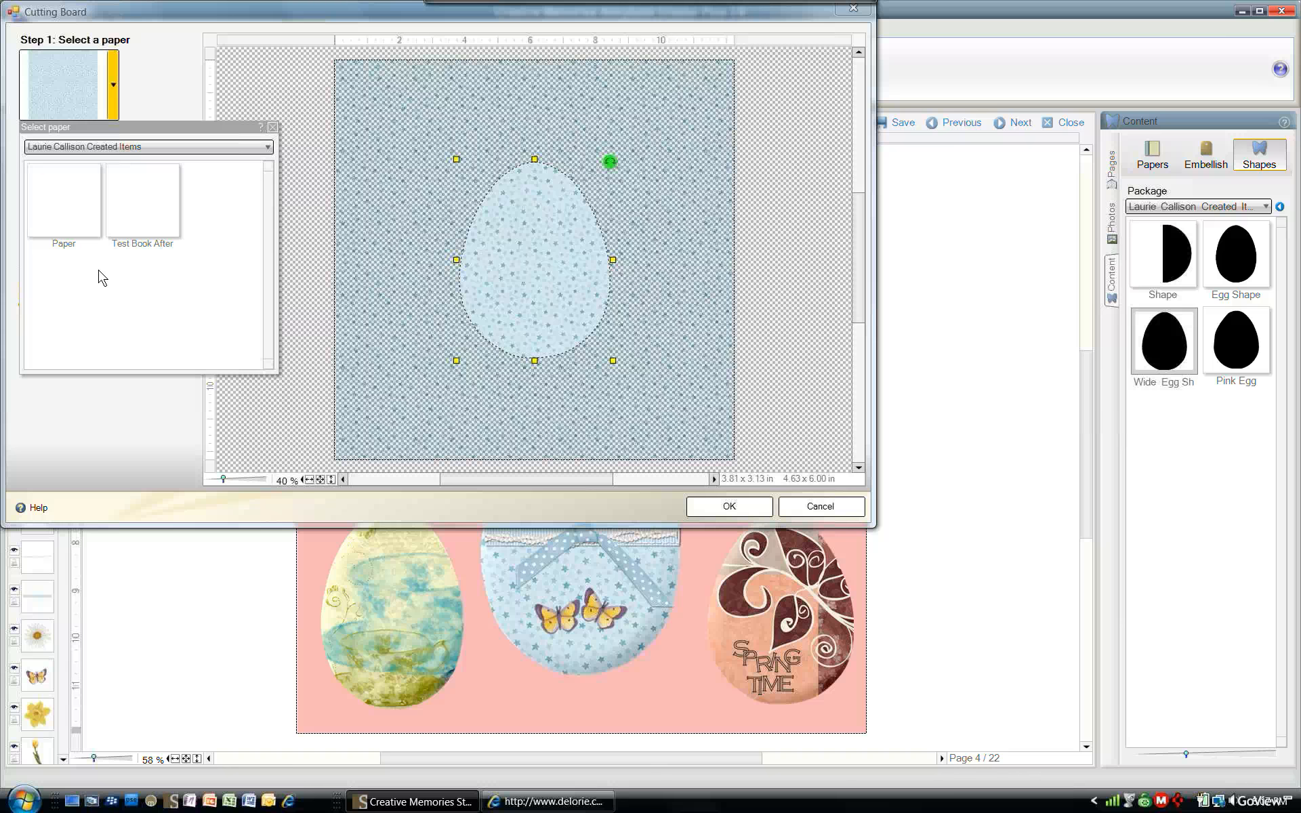
pyautogui.click(160, 202)
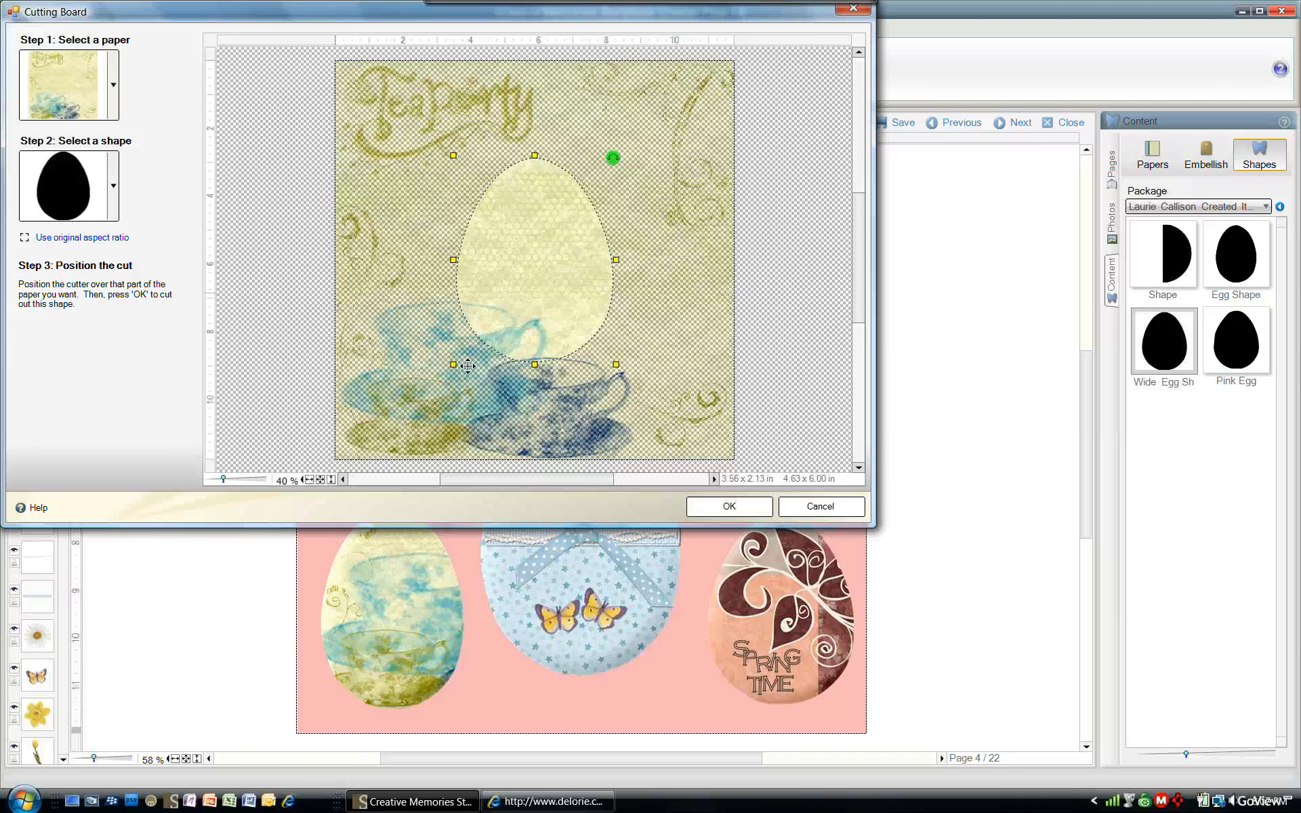
# - Resize and position the egg cutter over the teacups with aspect ratio unlocked, and confirm the cut
pyautogui.moveTo(467, 366); pyautogui.dragTo(451, 374)
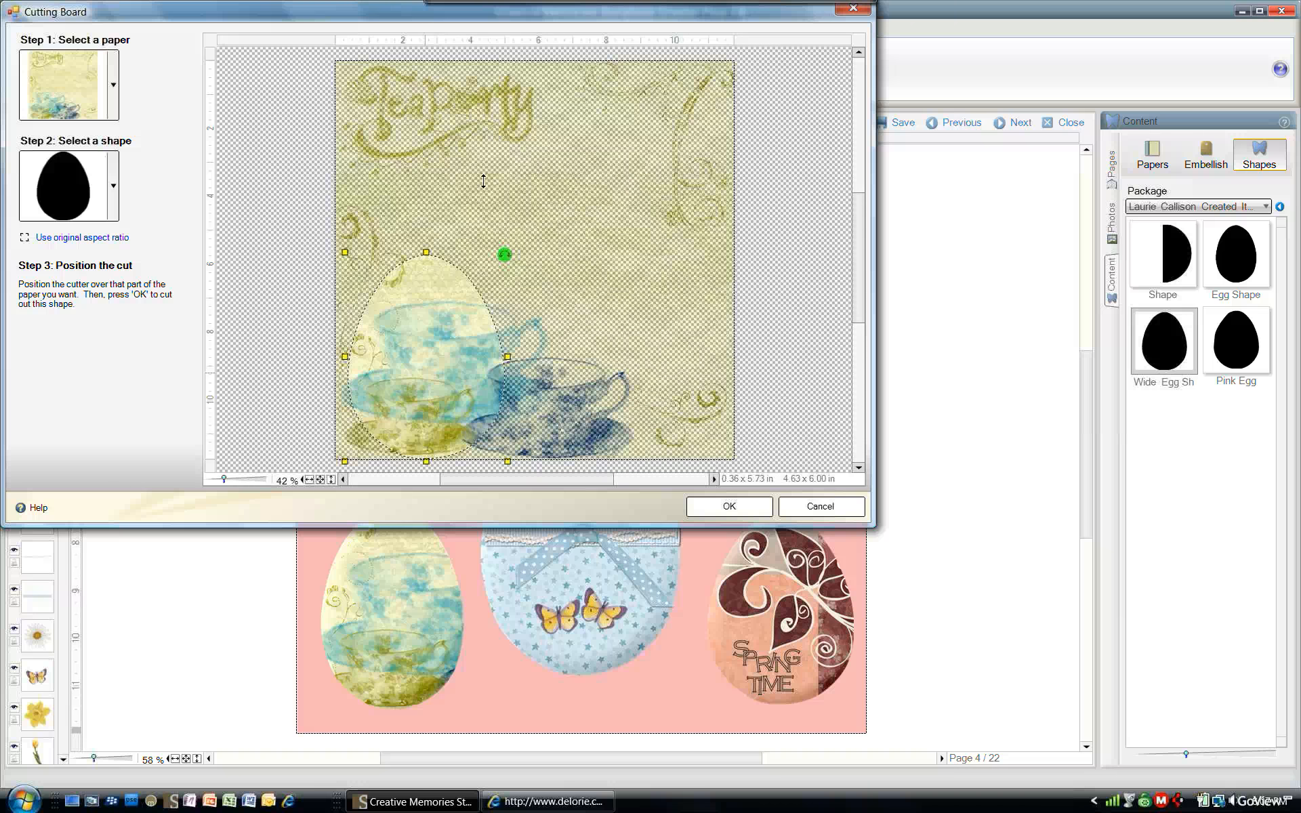
pyautogui.moveTo(426, 252); pyautogui.dragTo(452, 290)
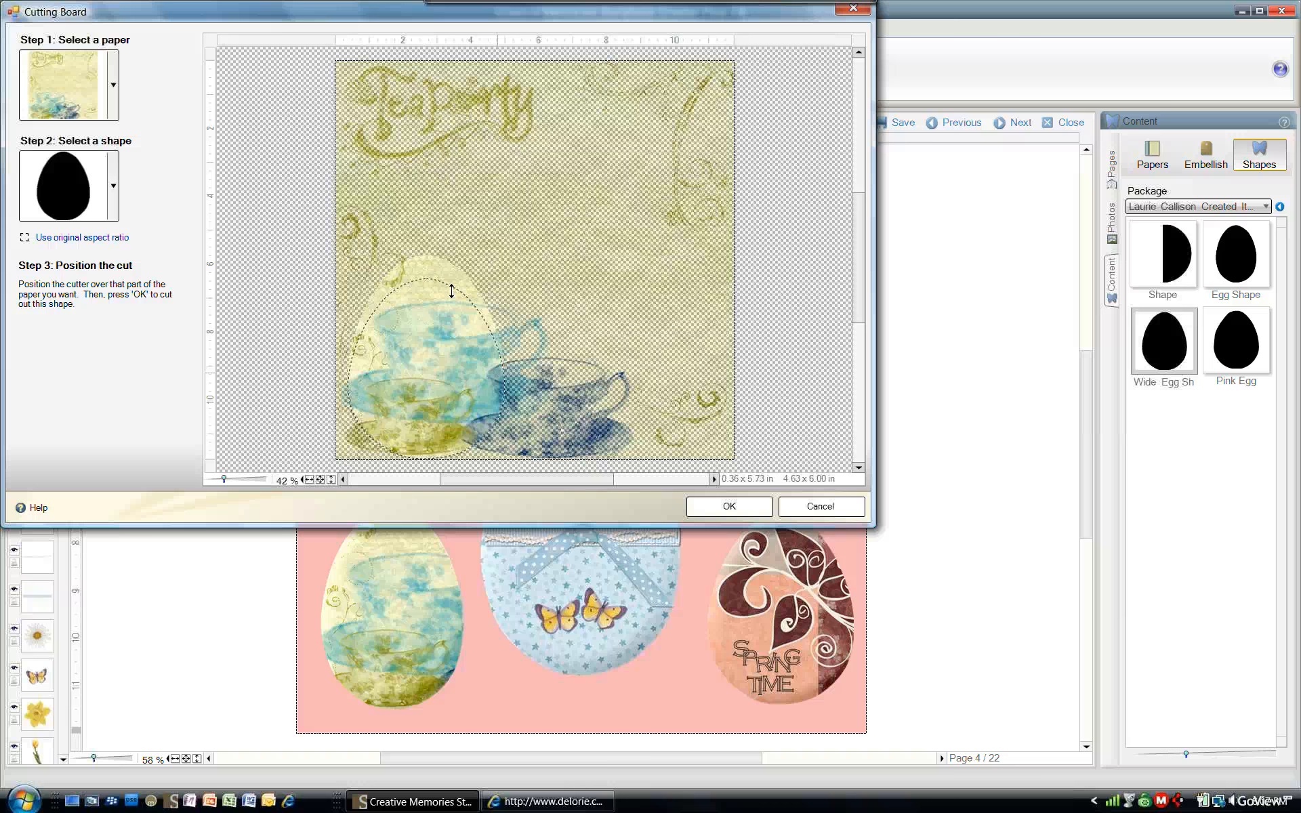
pyautogui.click(25, 238)
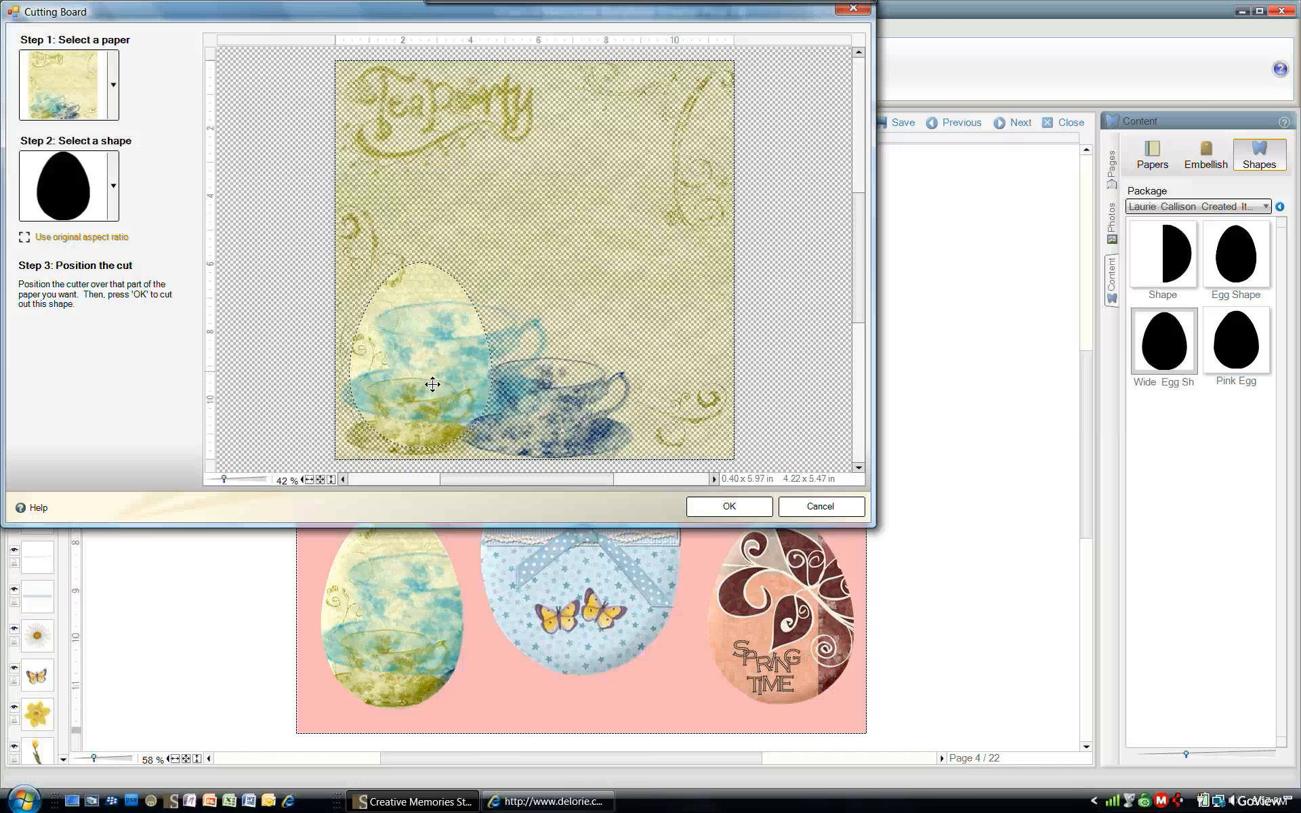
pyautogui.moveTo(430, 379); pyautogui.dragTo(436, 361)
pyautogui.click(761, 506)
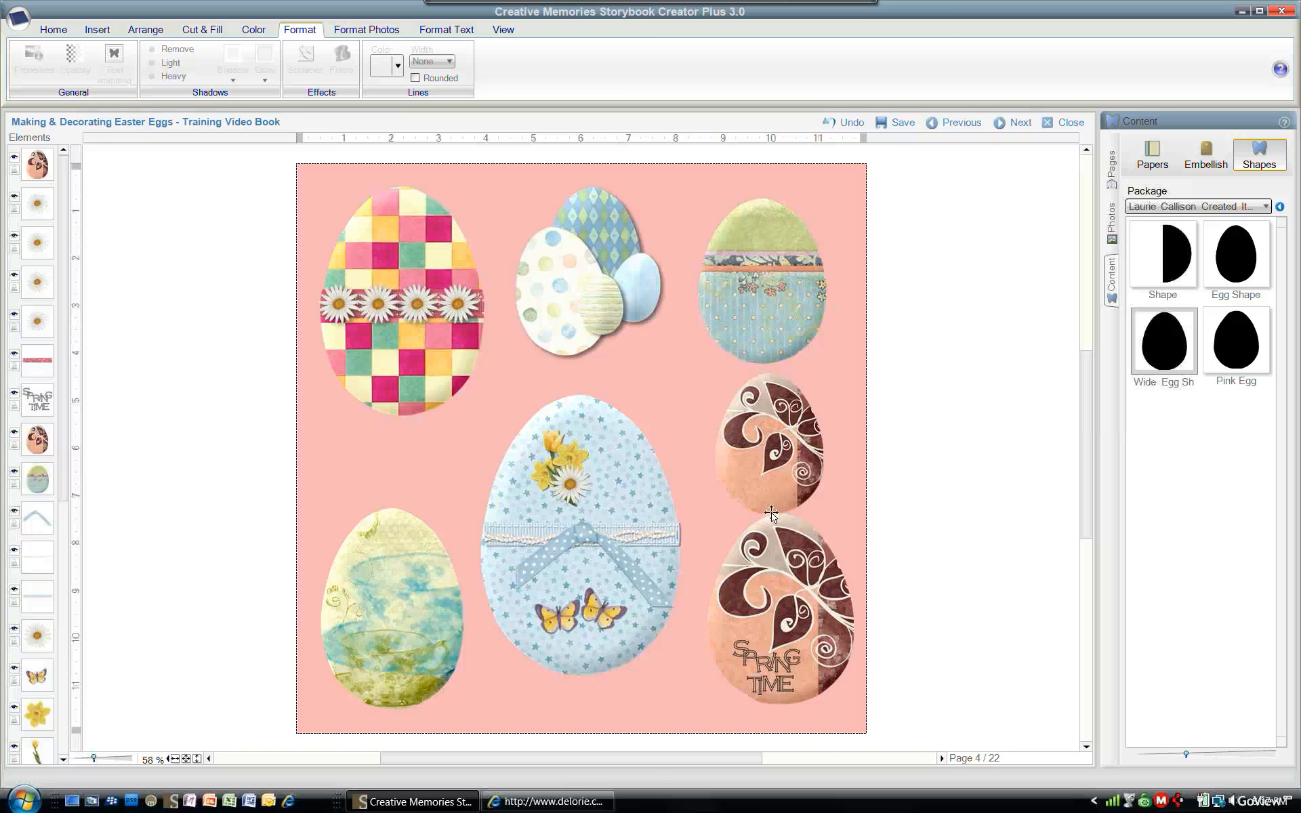
# - Delete the newly cut teacup egg
pyautogui.moveTo(280, 501); pyautogui.dragTo(241, 517)
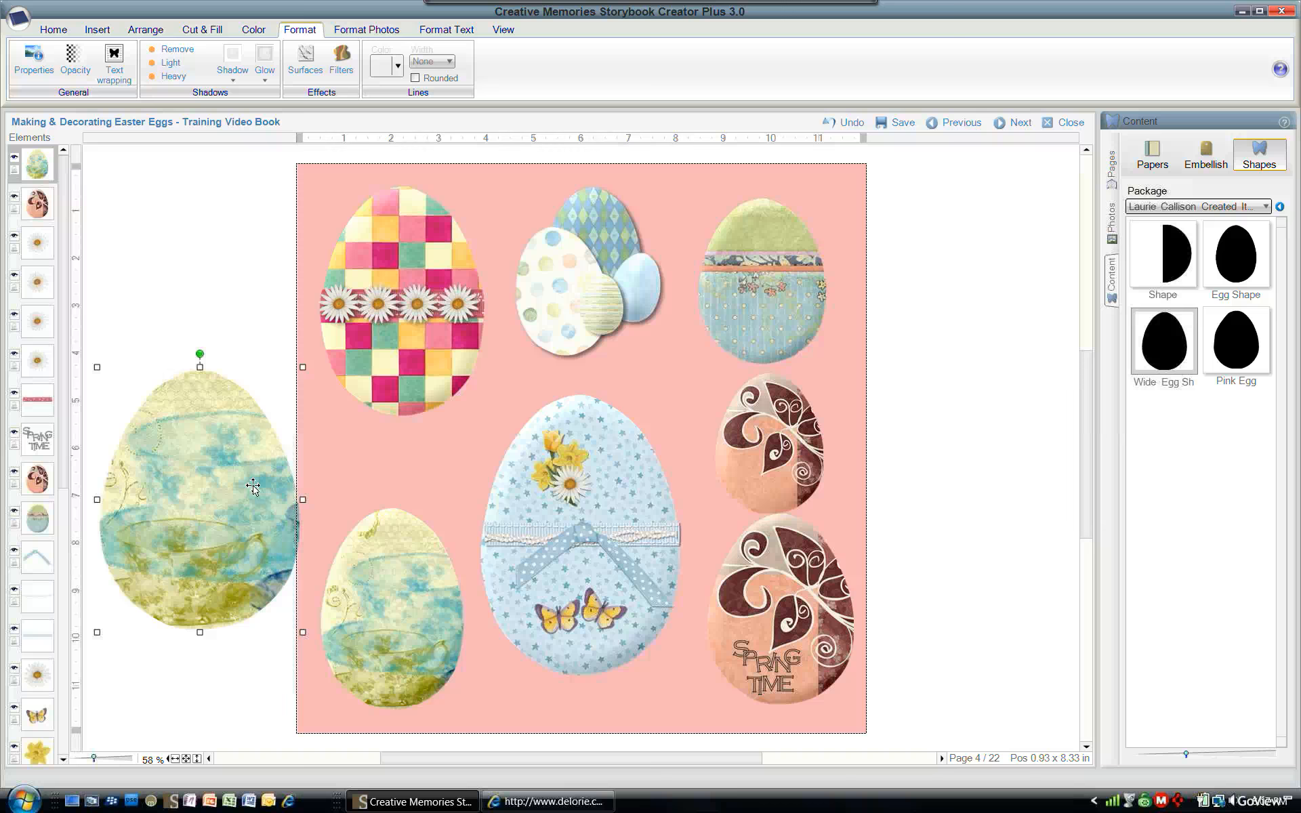
pyautogui.press('Delete')
pyautogui.press('Delete')
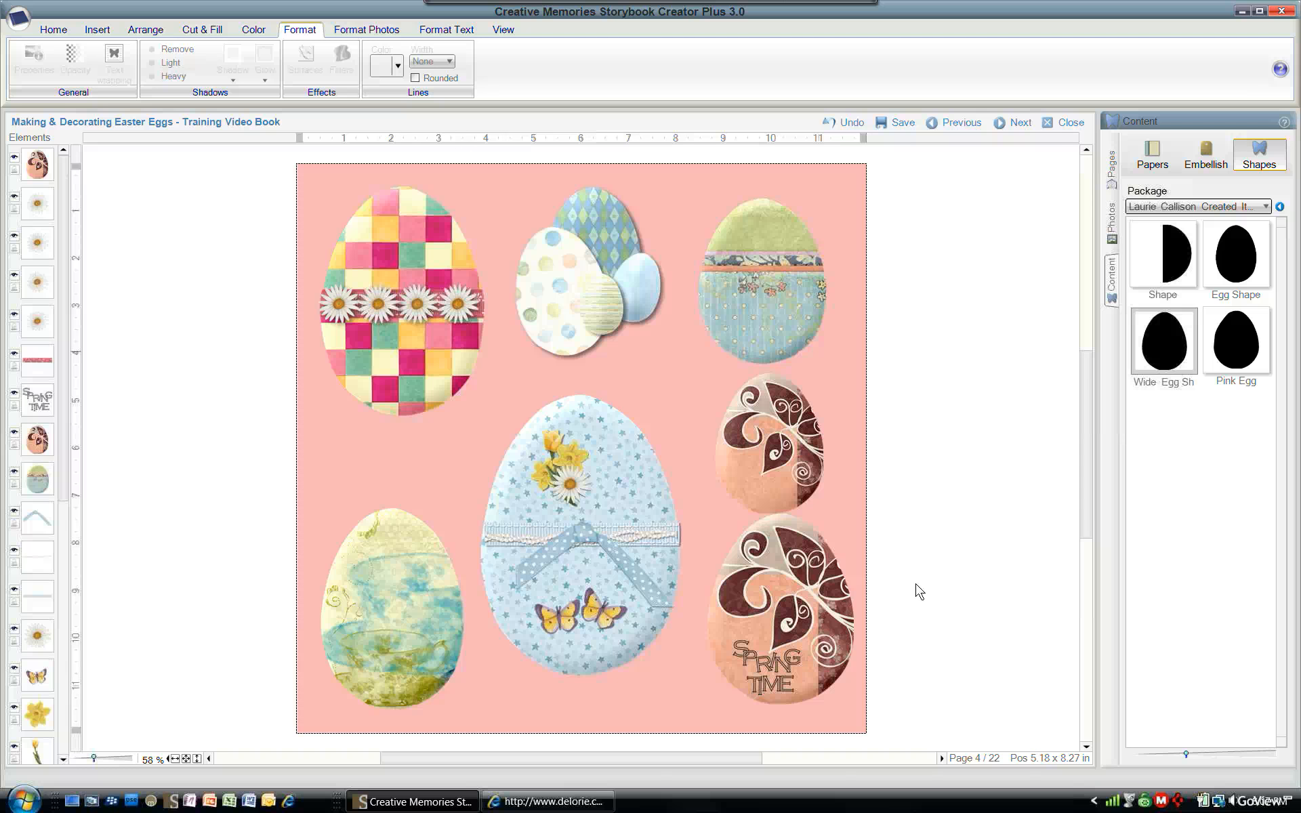
# - Go to page 7 without saving changes to the current page
pyautogui.click(1113, 178)
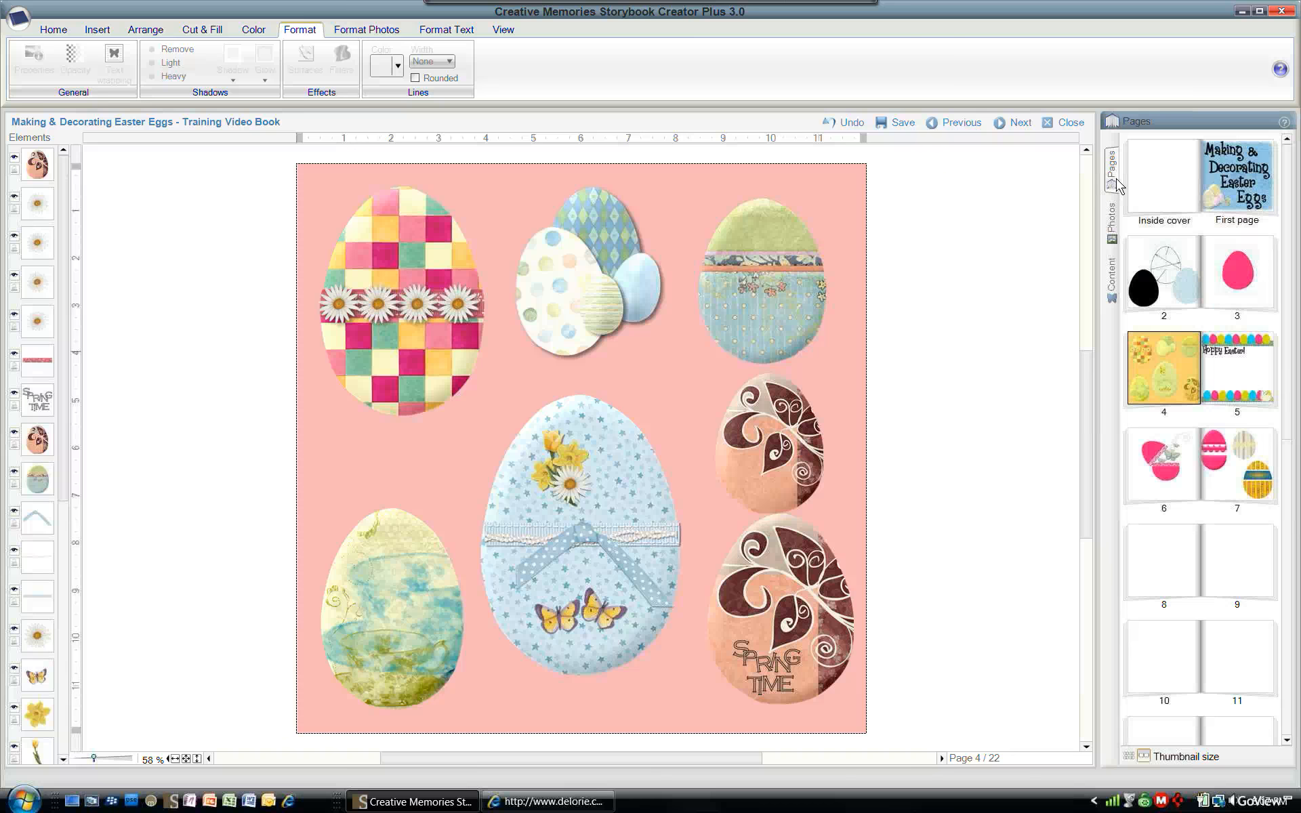
pyautogui.click(1250, 386)
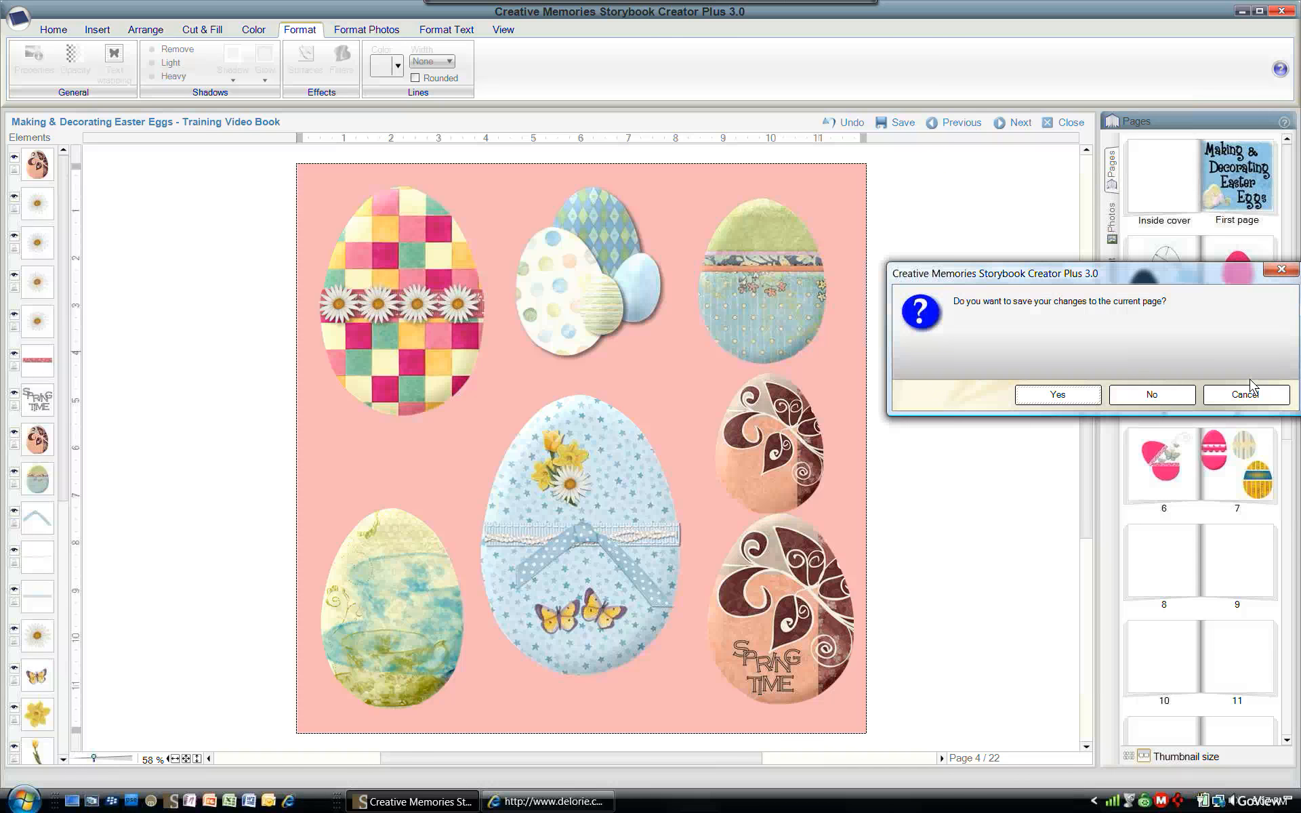
pyautogui.click(1172, 400)
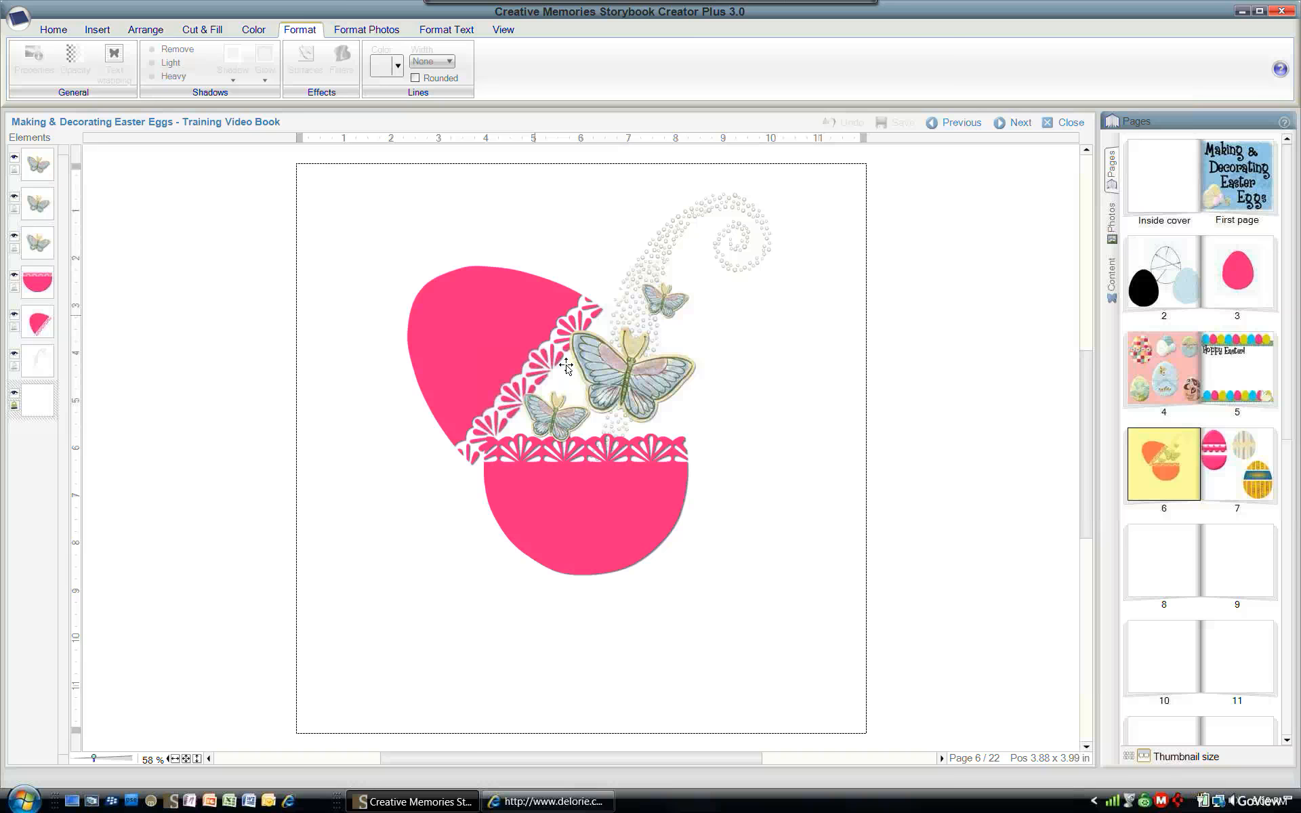
pyautogui.click(1232, 466)
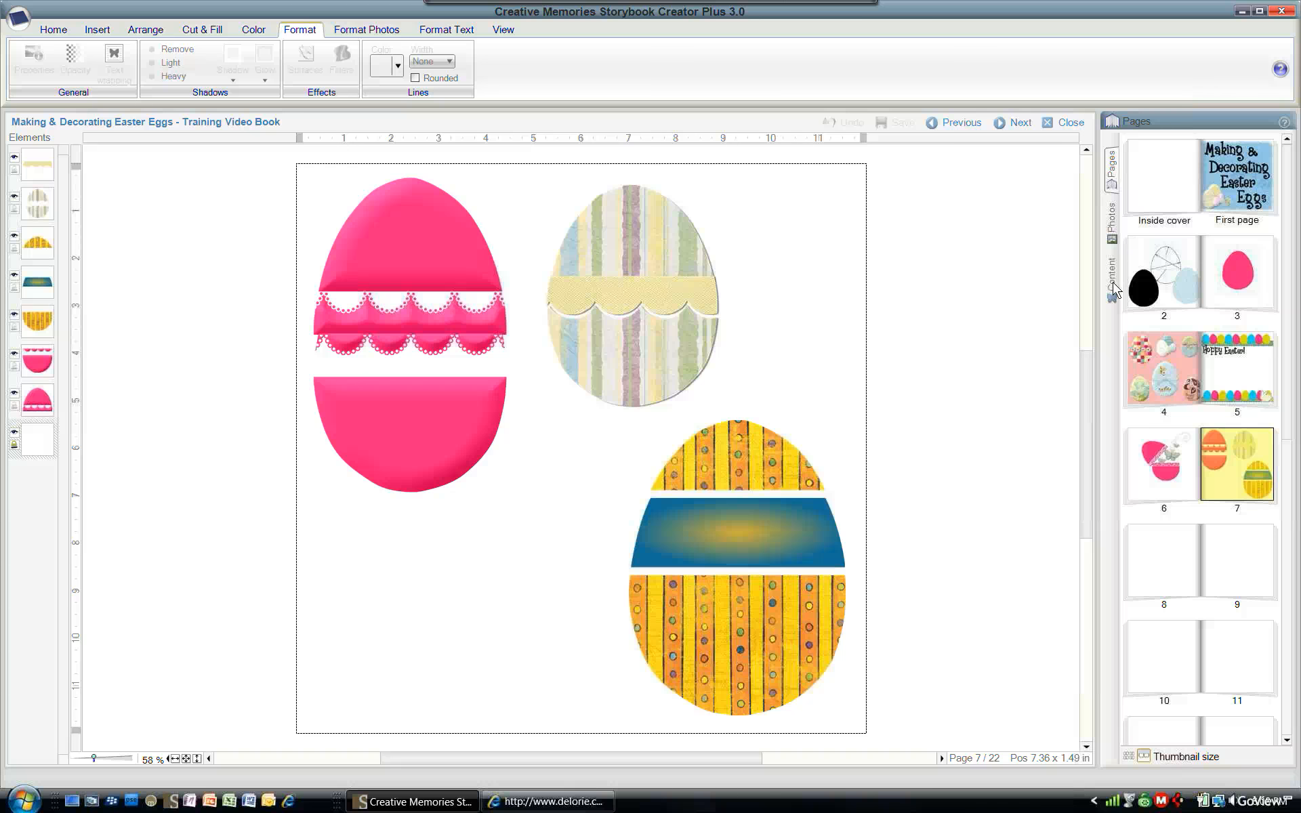
# - Create a pink Wide Egg Shape and move it below the left pink egg
pyautogui.rightClick(1194, 335)
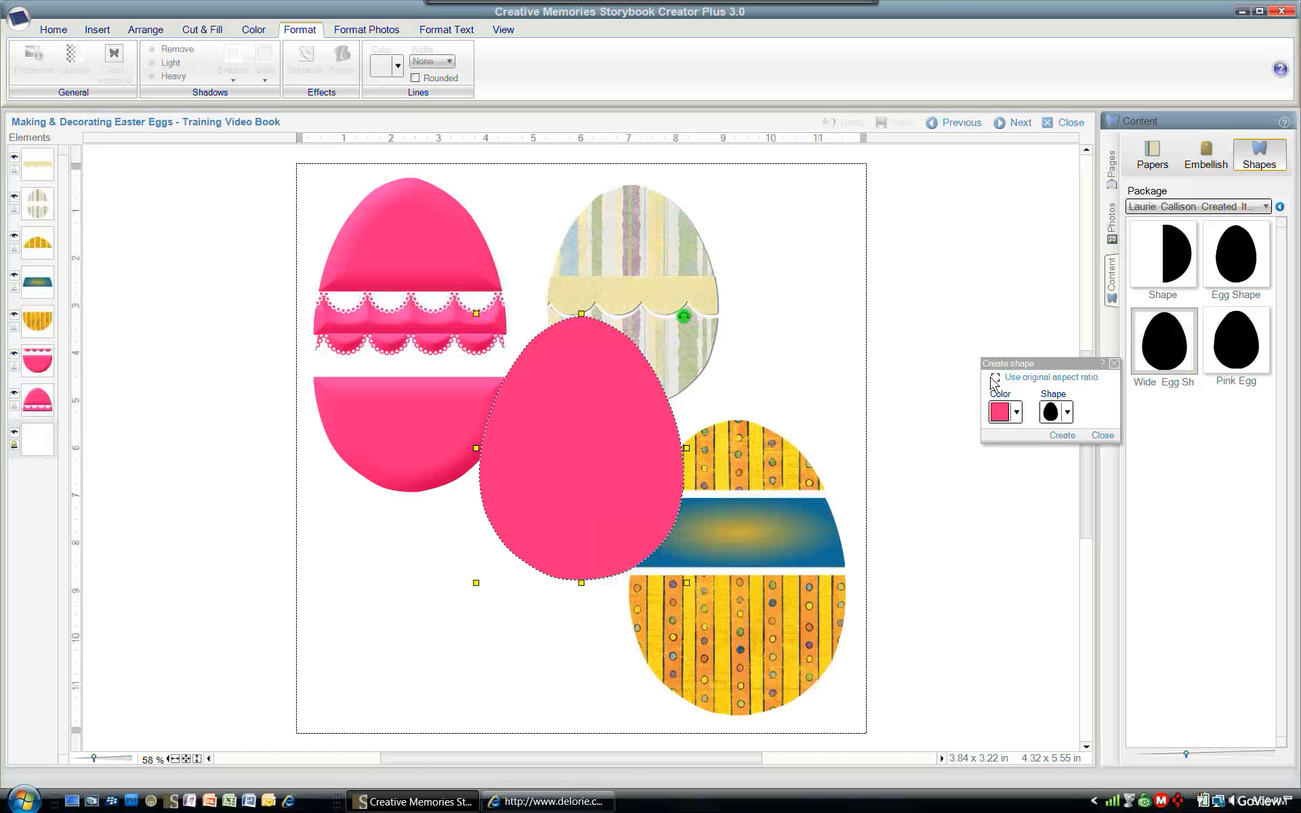
pyautogui.click(1061, 435)
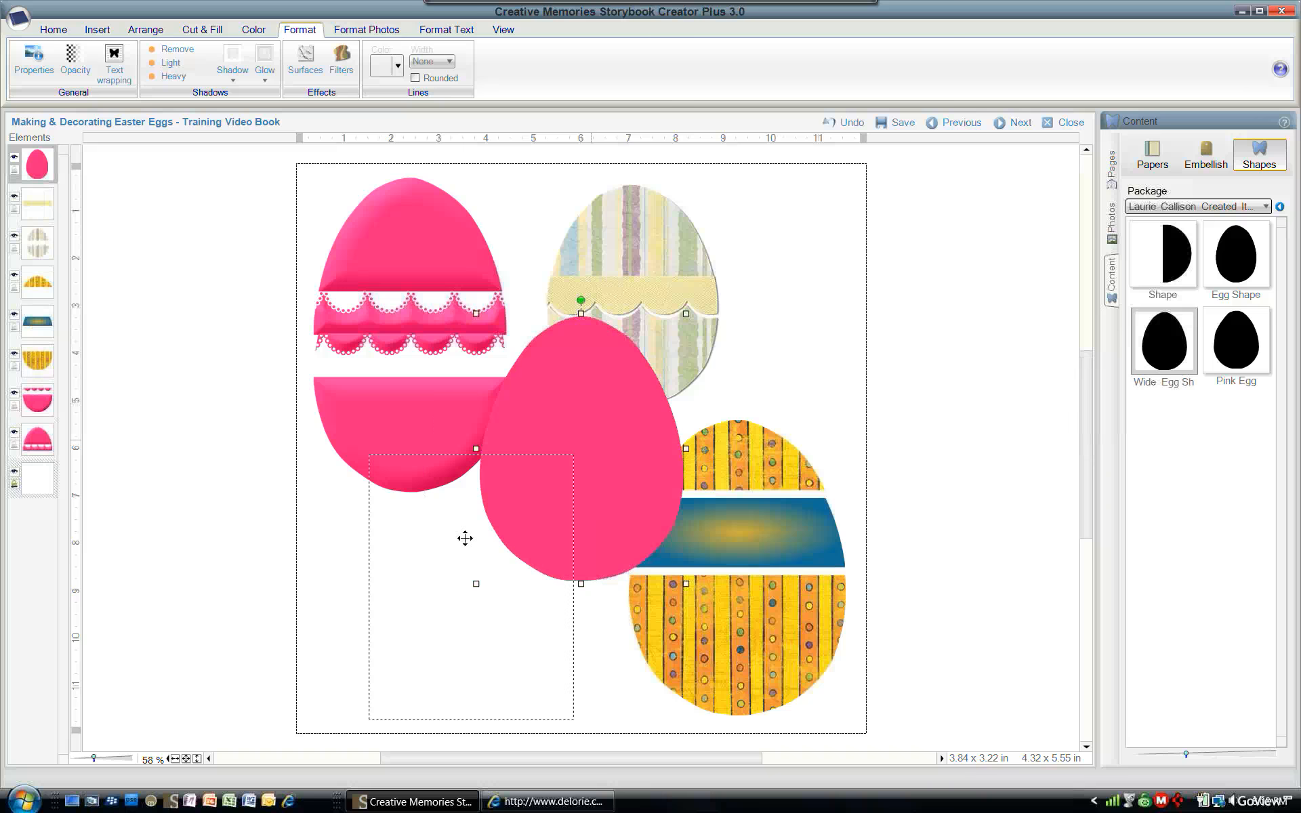
pyautogui.moveTo(537, 528); pyautogui.dragTo(513, 561)
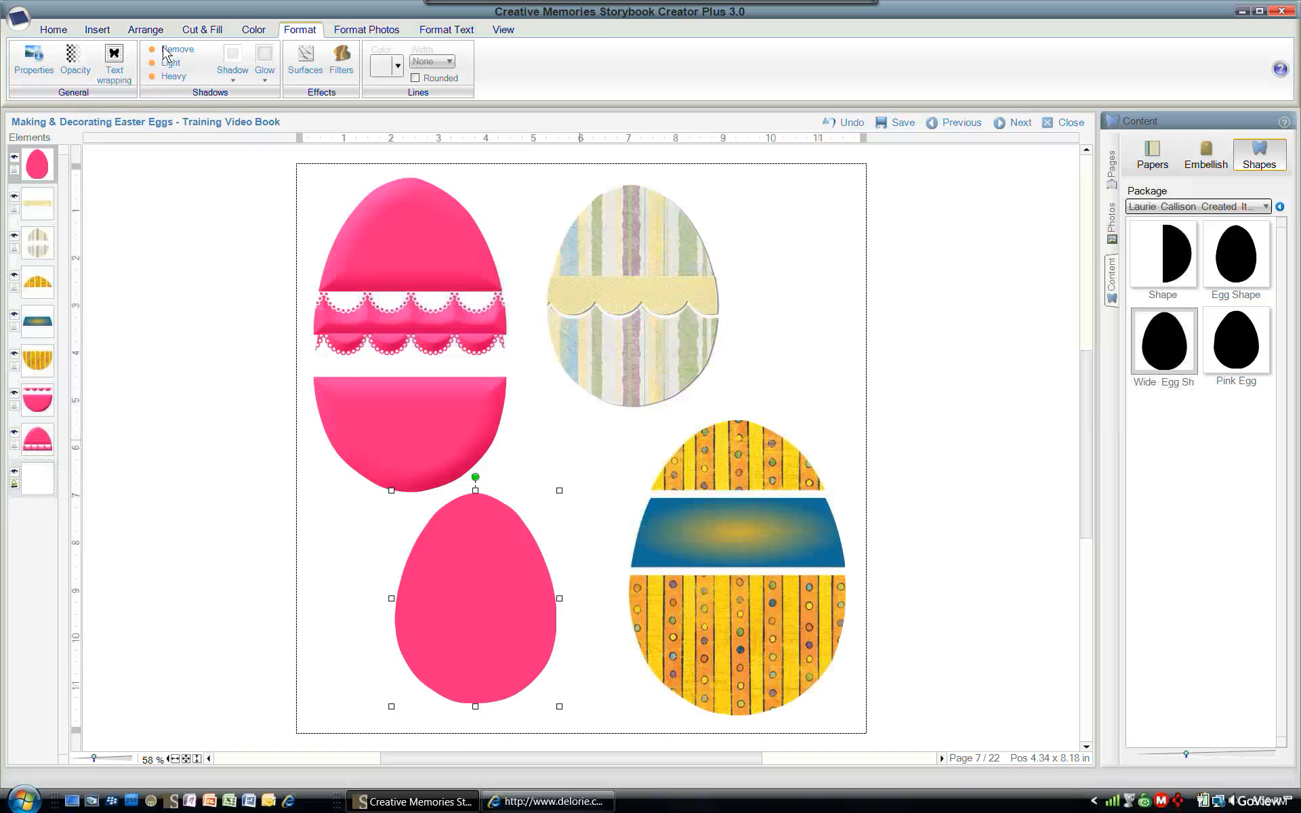
# - Cut a band across the new pink egg with a Shaped edge fan lace cutter, then separate the lower piece
pyautogui.click(198, 32)
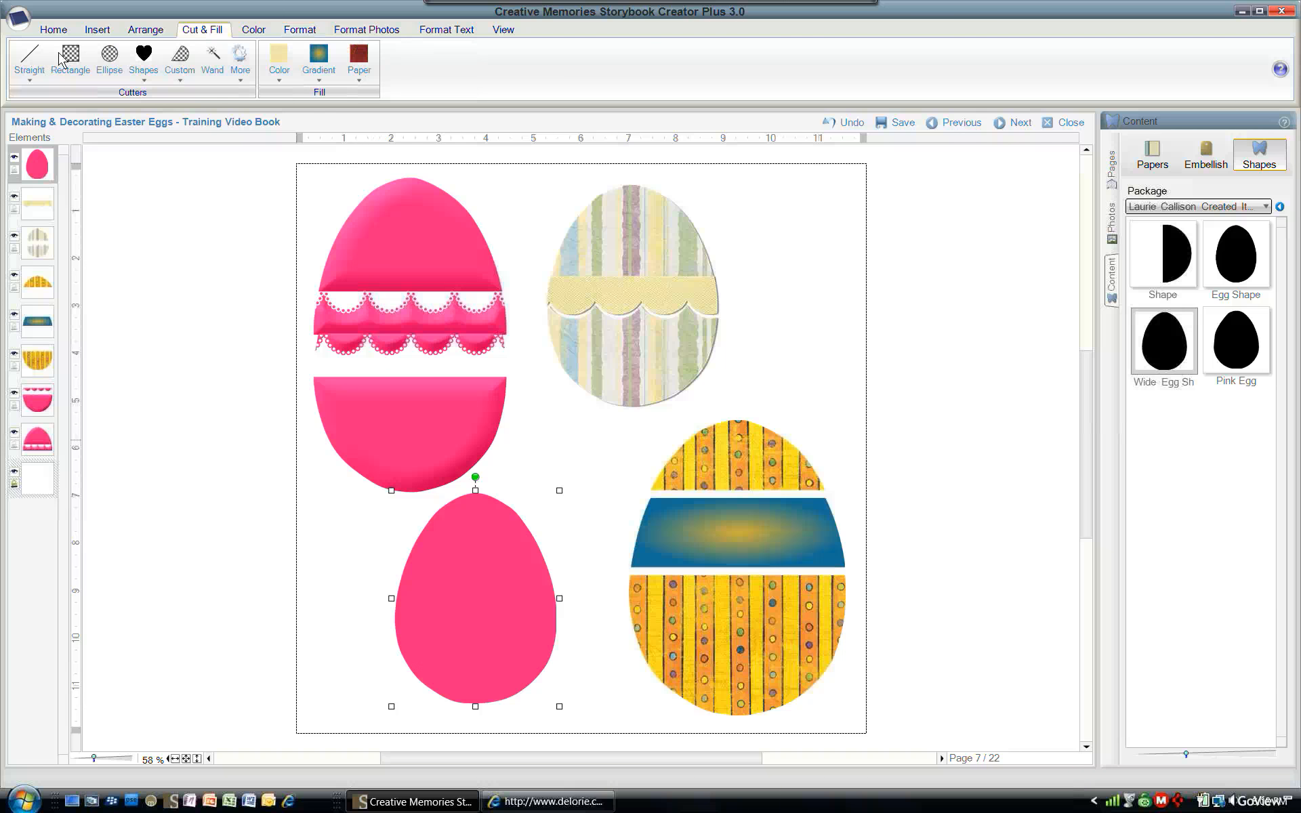
pyautogui.click(29, 73)
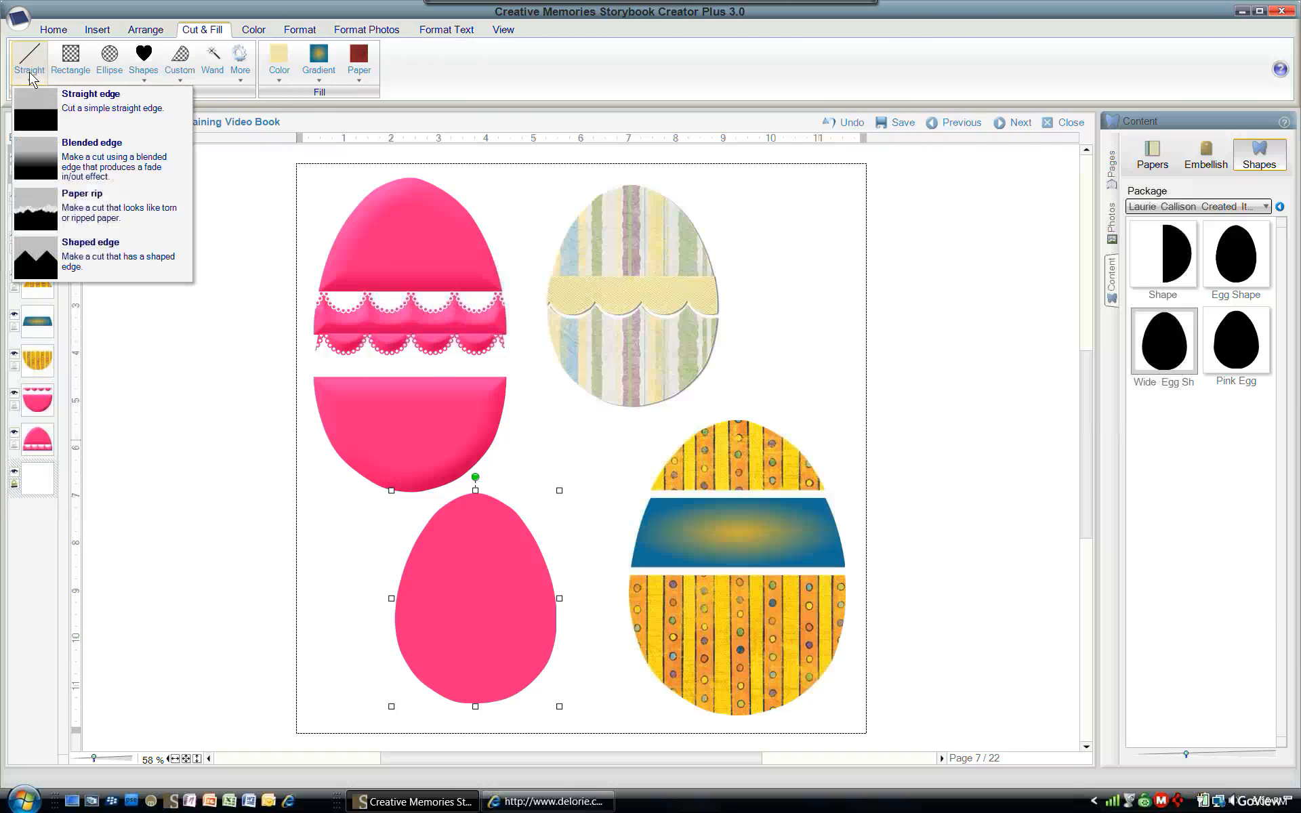
pyautogui.click(45, 271)
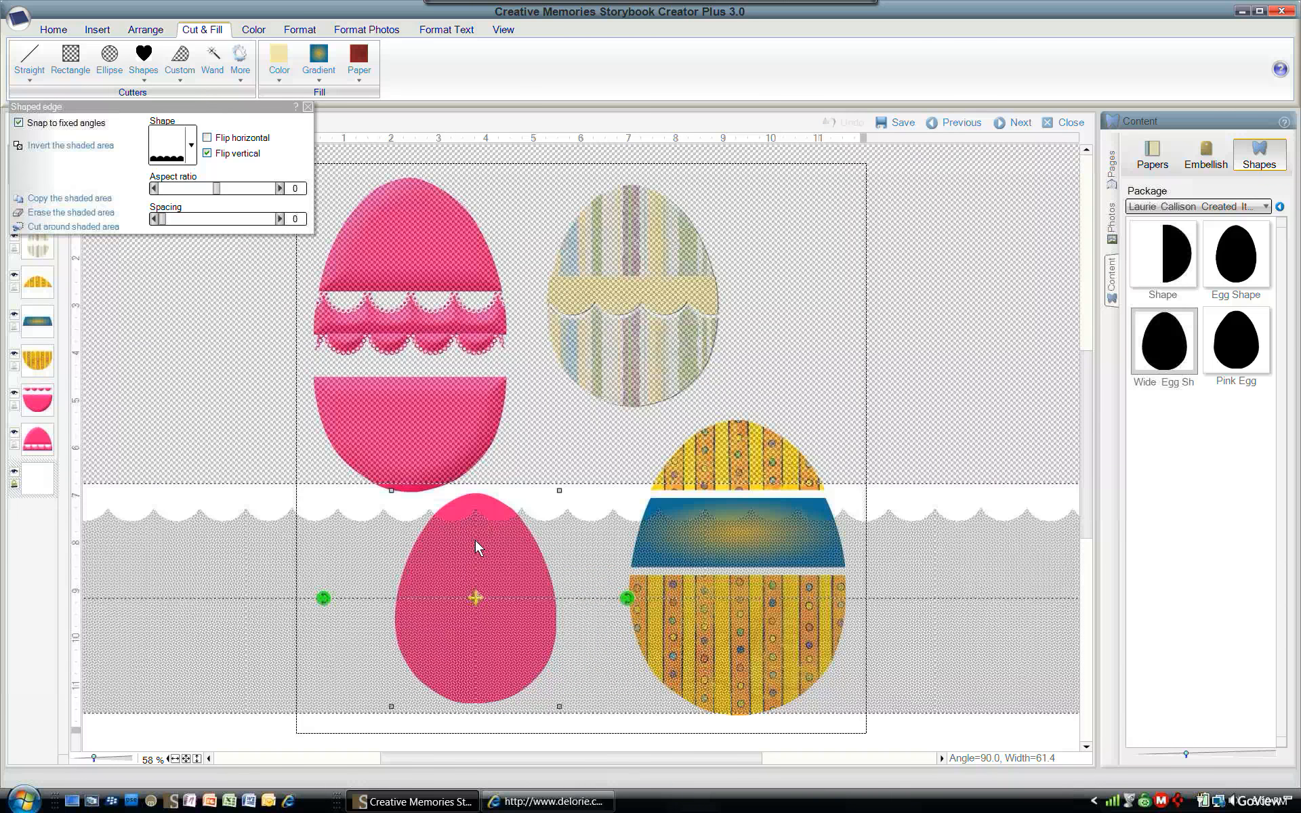
pyautogui.moveTo(490, 494)
pyautogui.mouseDown()
pyautogui.moveTo(494, 592)
pyautogui.moveTo(496, 515)
pyautogui.moveTo(502, 573)
pyautogui.moveTo(503, 521)
pyautogui.moveTo(502, 557)
pyautogui.mouseUp()
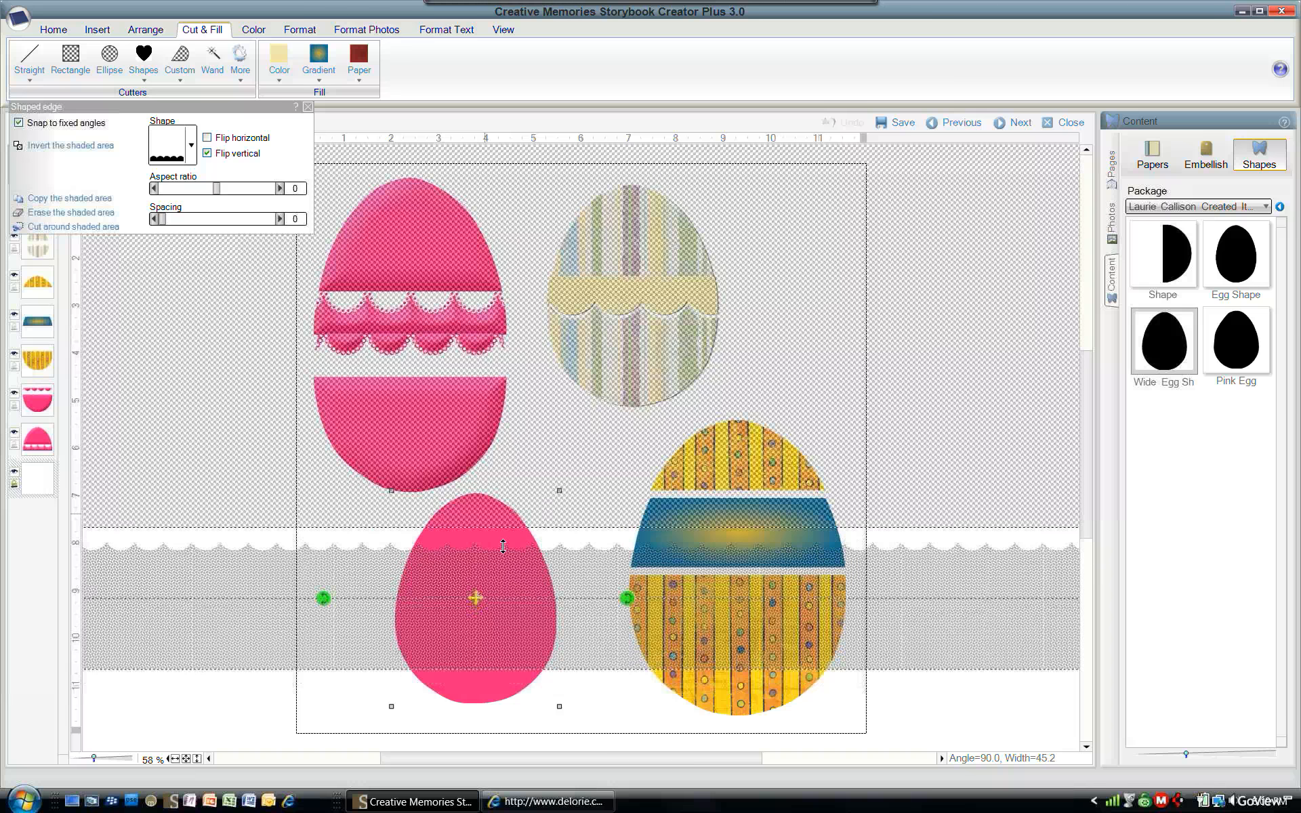
pyautogui.click(191, 145)
pyautogui.click(200, 342)
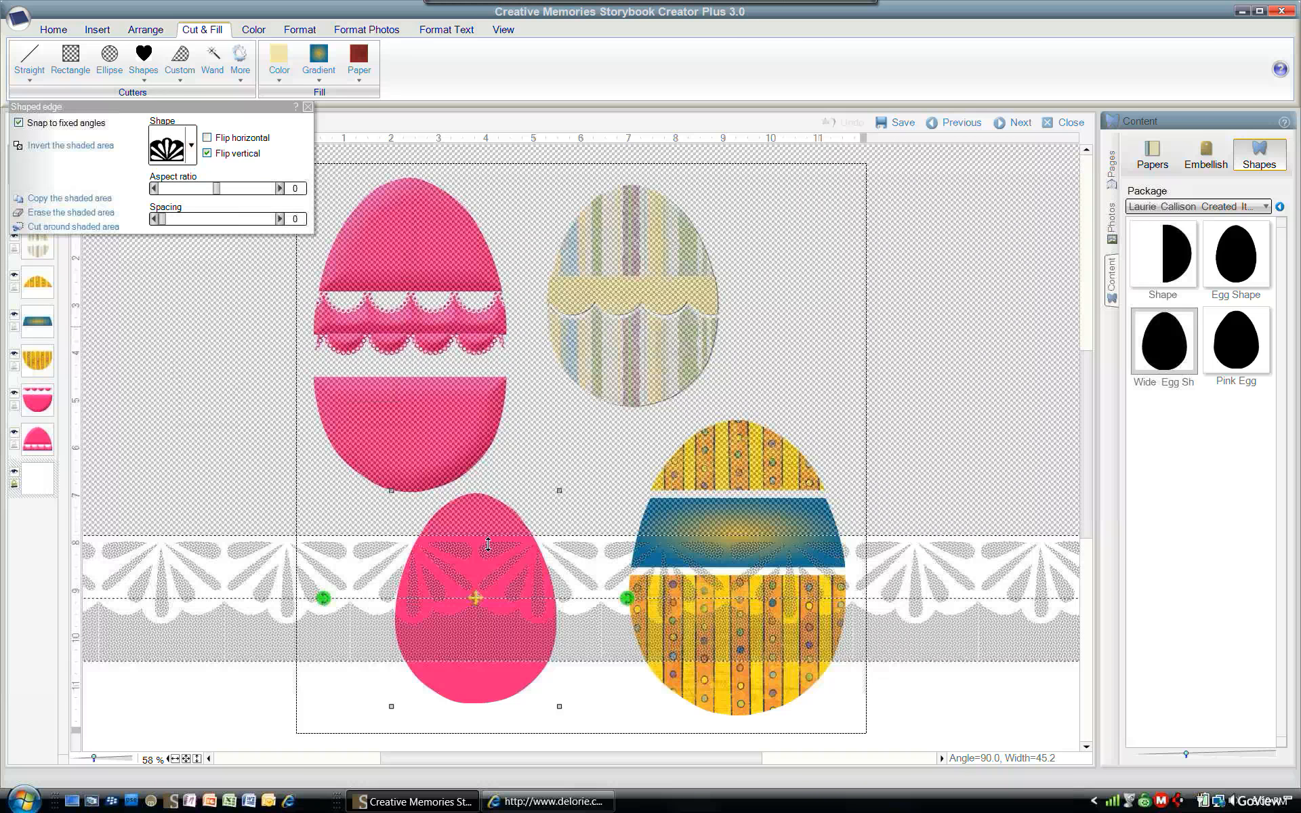
pyautogui.moveTo(495, 594); pyautogui.dragTo(495, 603)
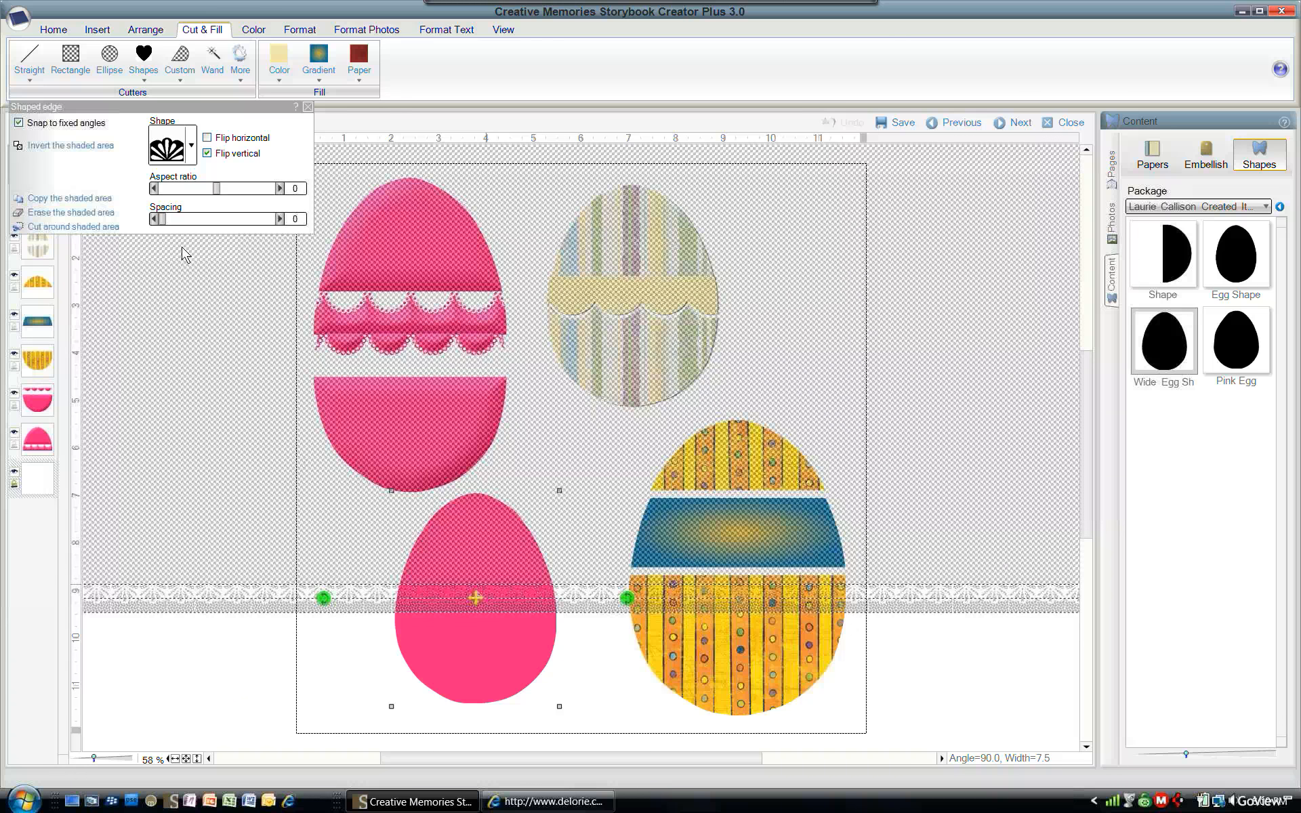
pyautogui.click(30, 229)
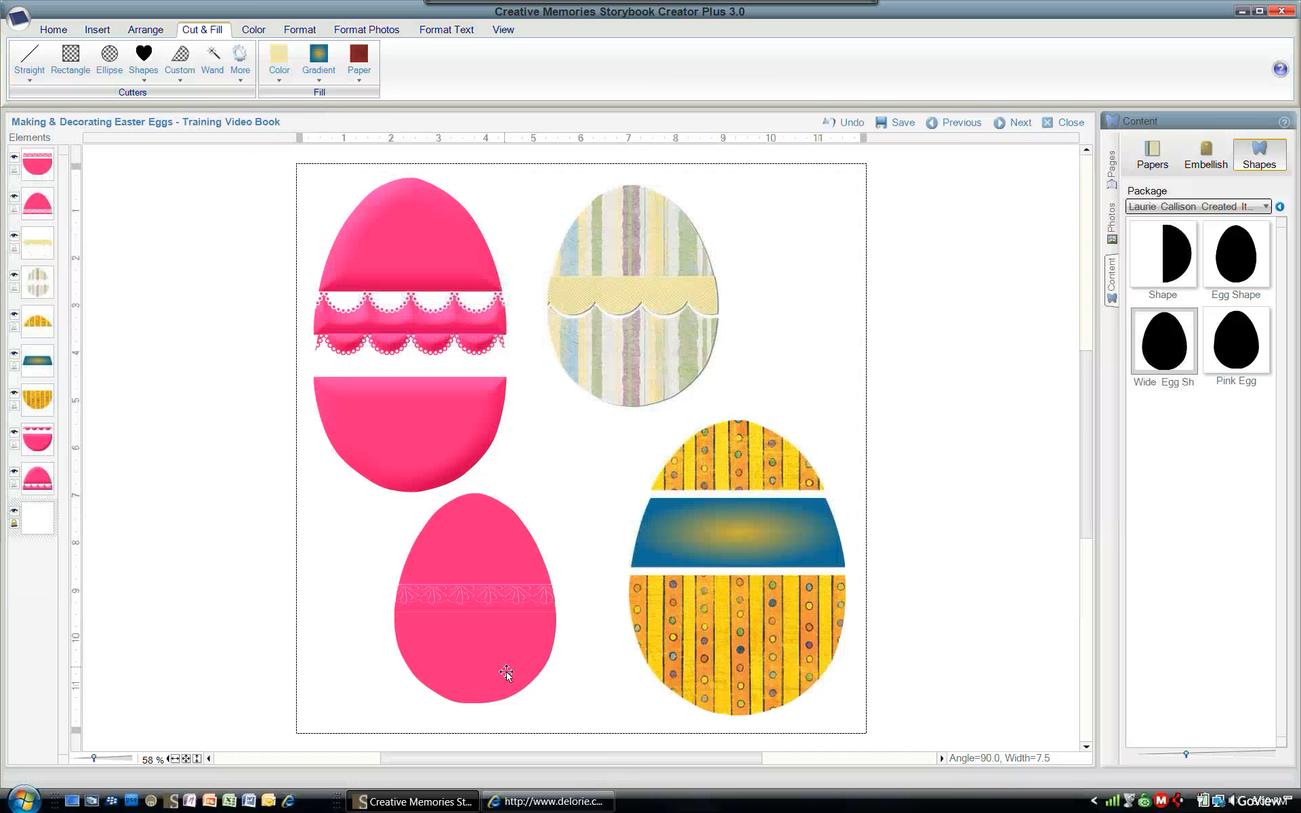
pyautogui.moveTo(505, 676); pyautogui.dragTo(504, 695)
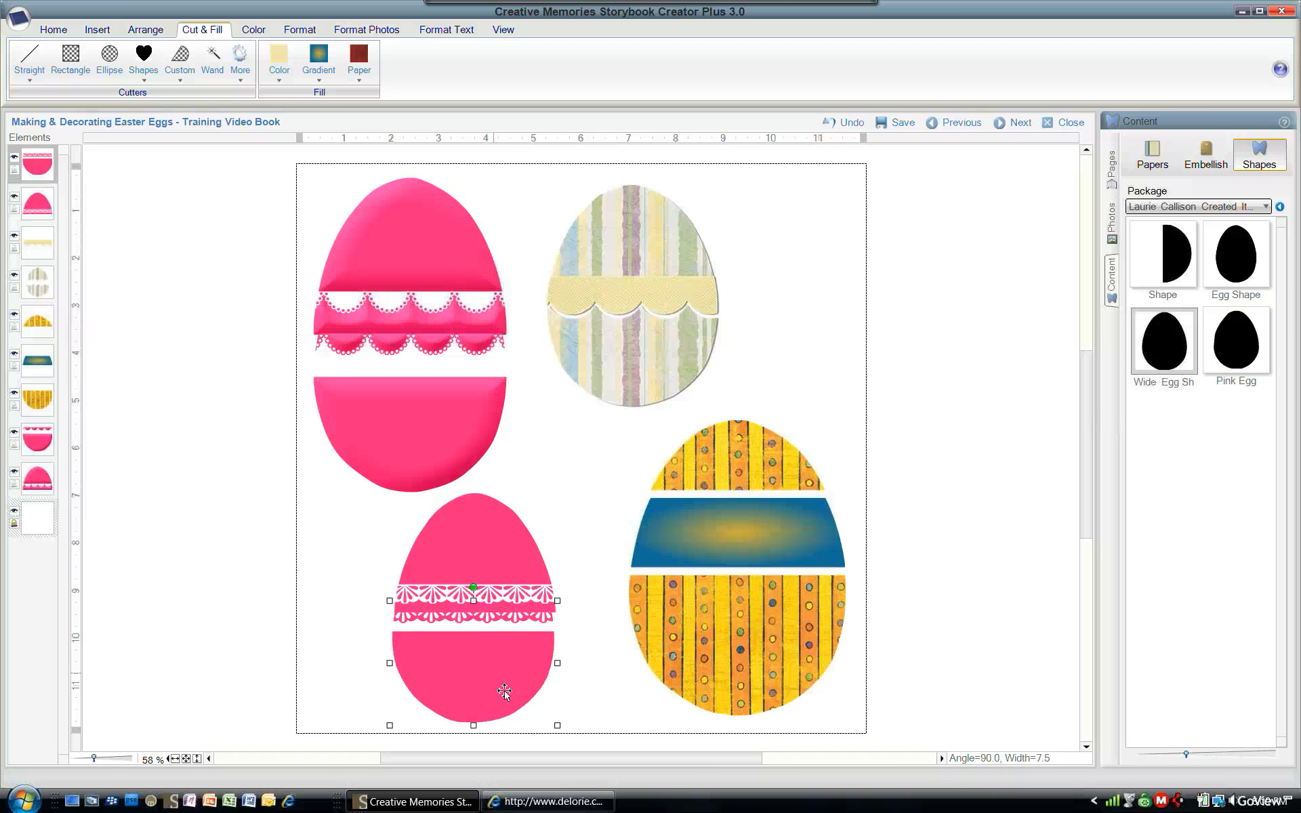
# - Try moving a piece of the left pink egg, then undo the move
pyautogui.click(499, 562)
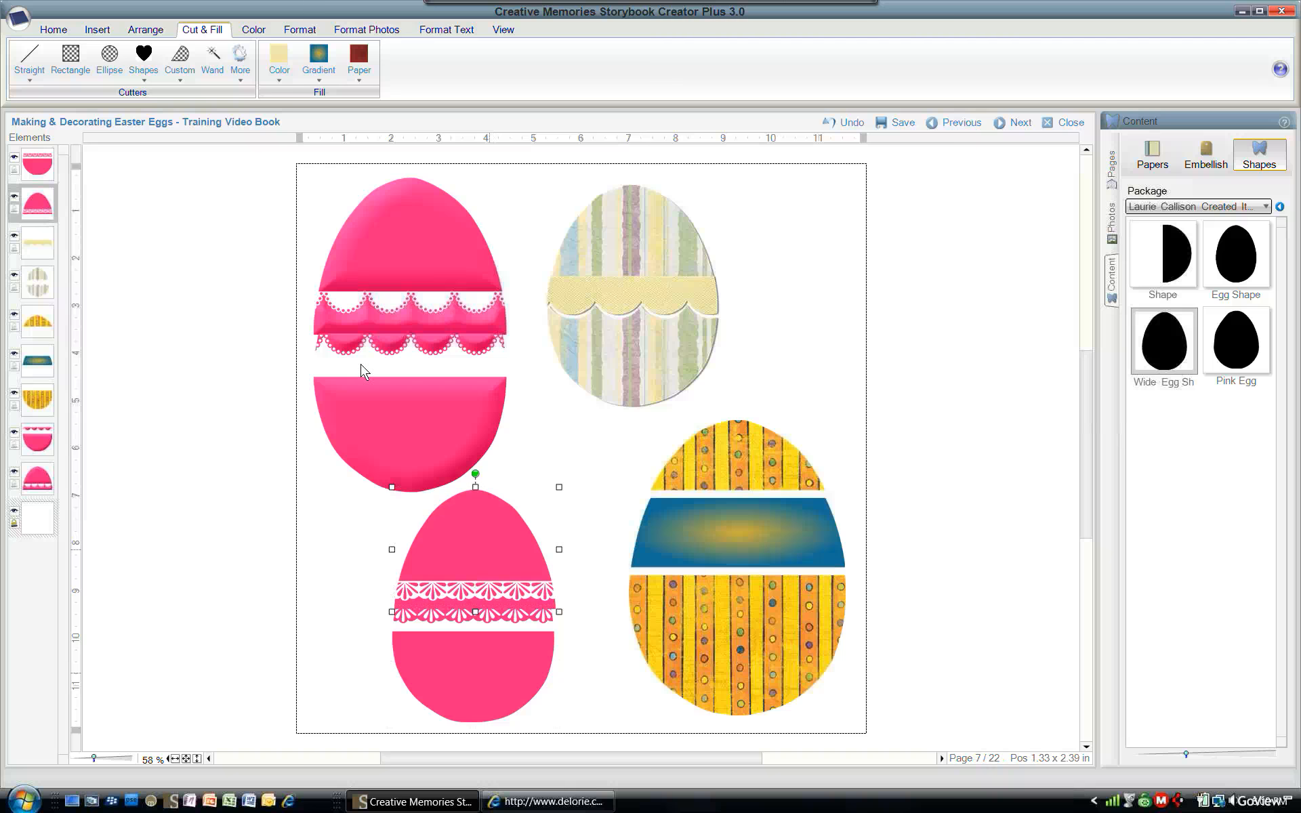
pyautogui.moveTo(406, 444); pyautogui.dragTo(467, 451)
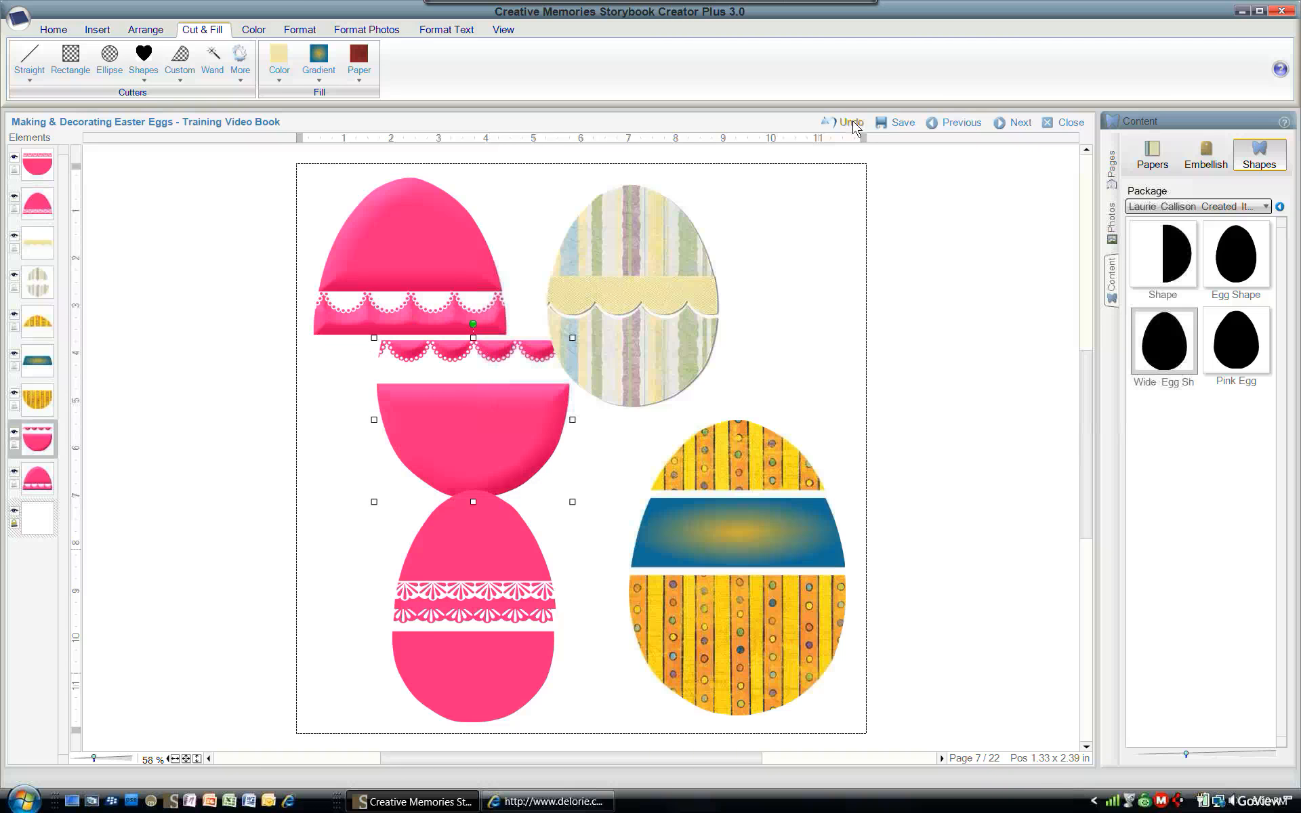
pyautogui.hotkey('ctrl', 'z')
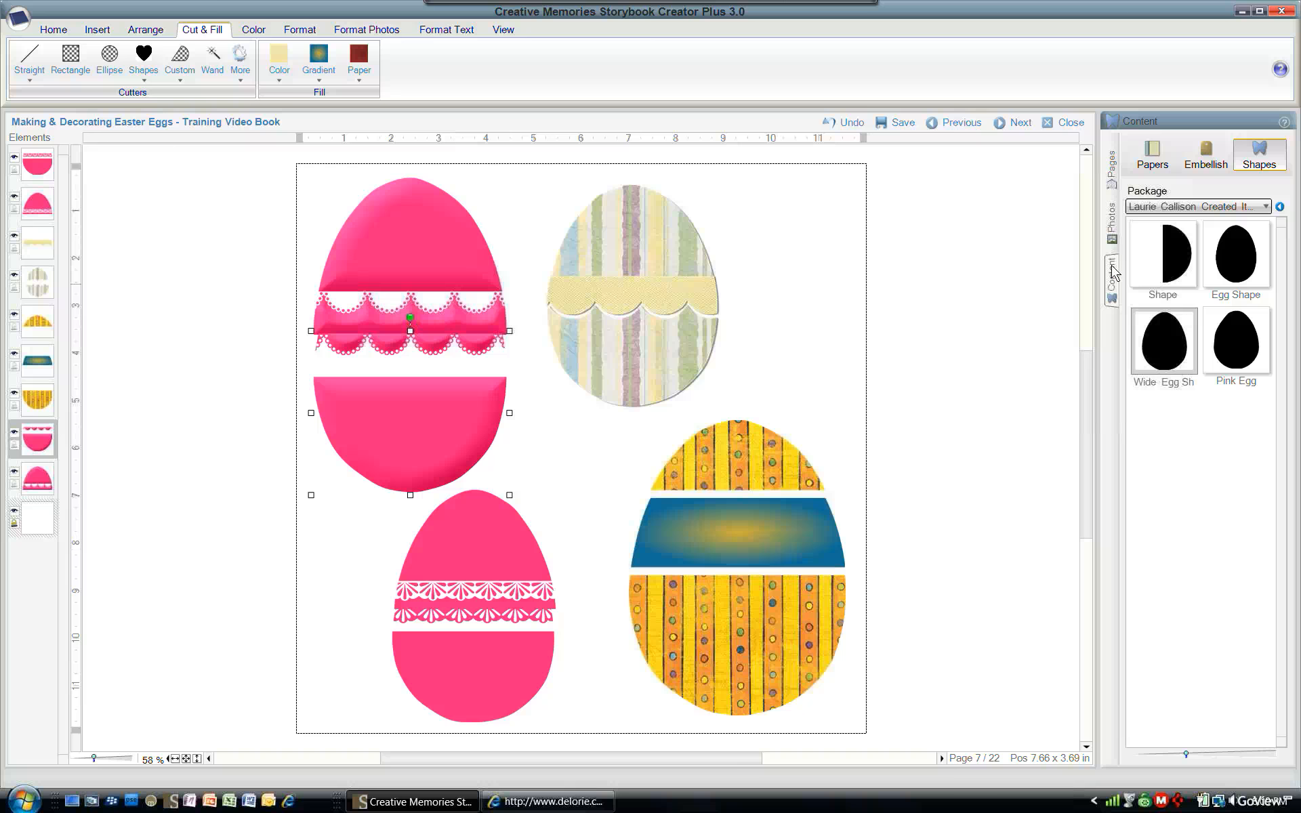
pyautogui.click(1112, 178)
pyautogui.moveTo(1182, 386)
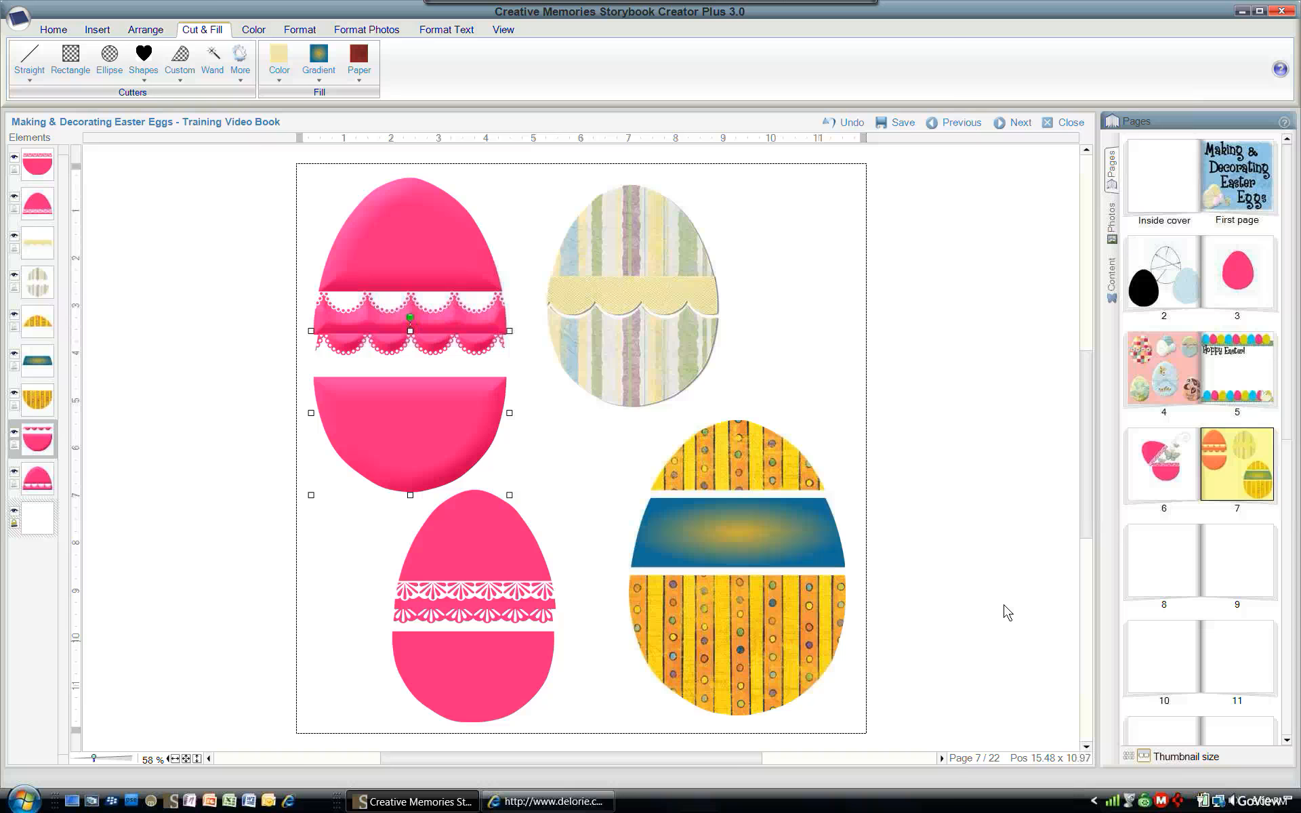
pyautogui.rightClick(1180, 805)
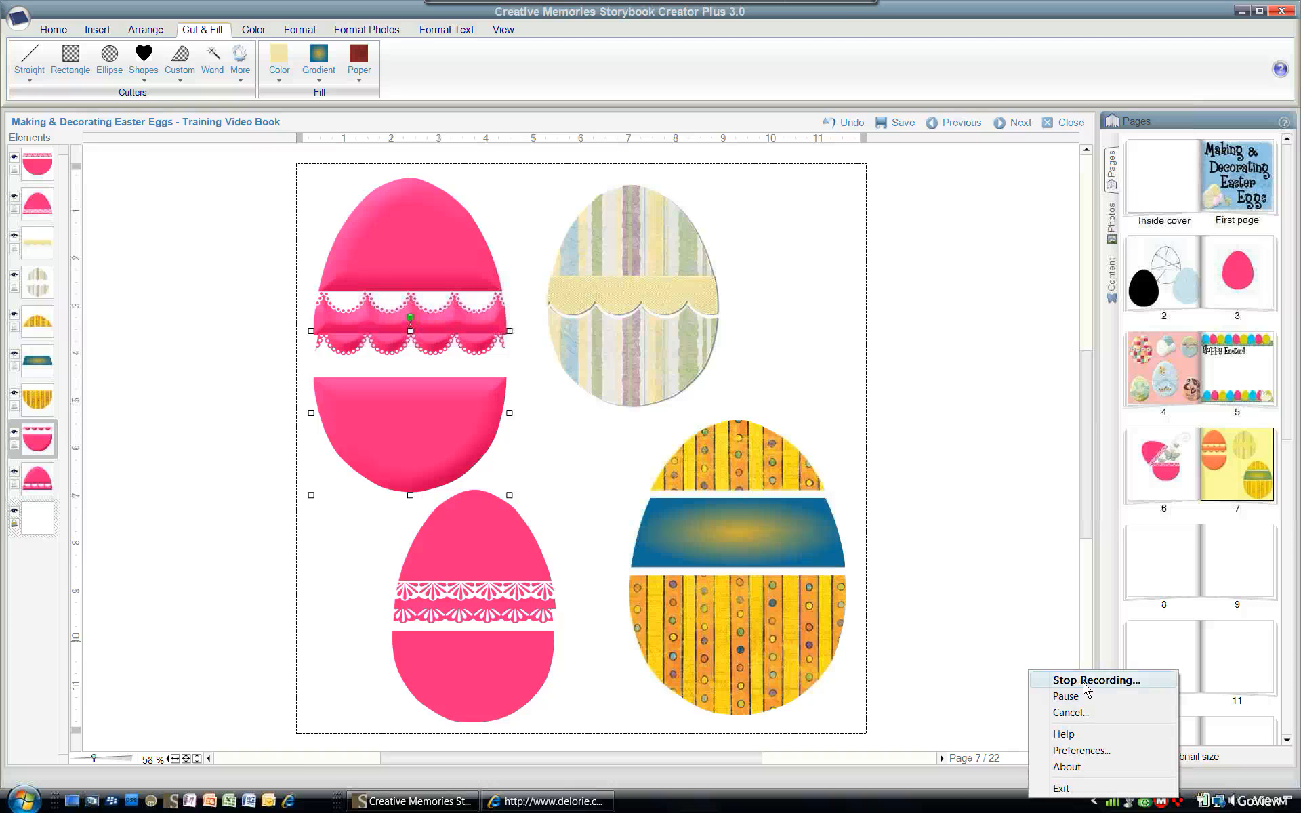